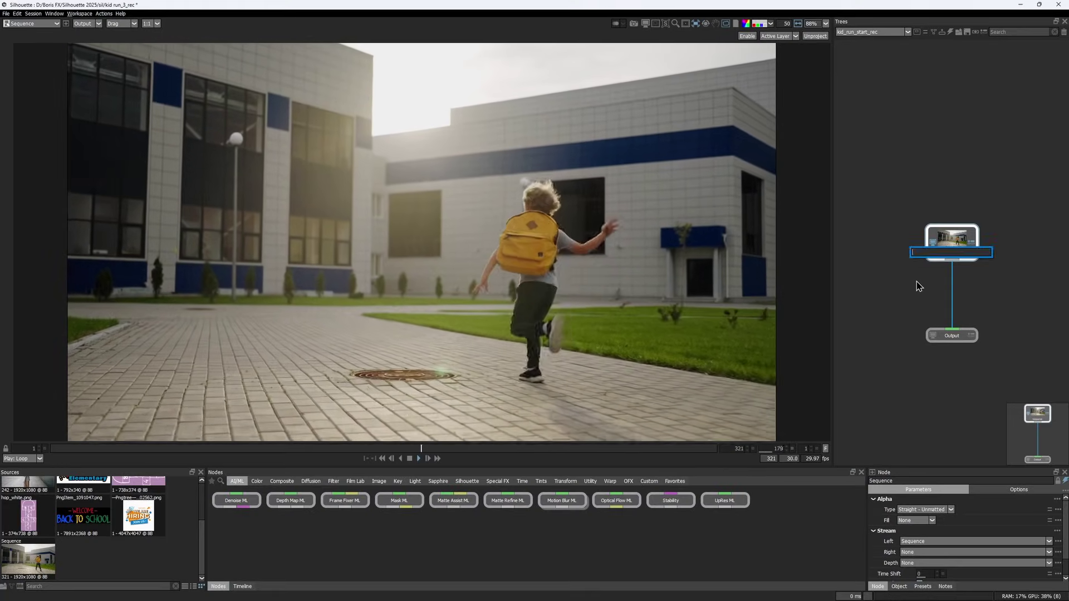
- Insert a 3D Scene node between Sequence and Output, and add a Mocha Pro node branching from the Sequence node
key("Tab")
type("3d")
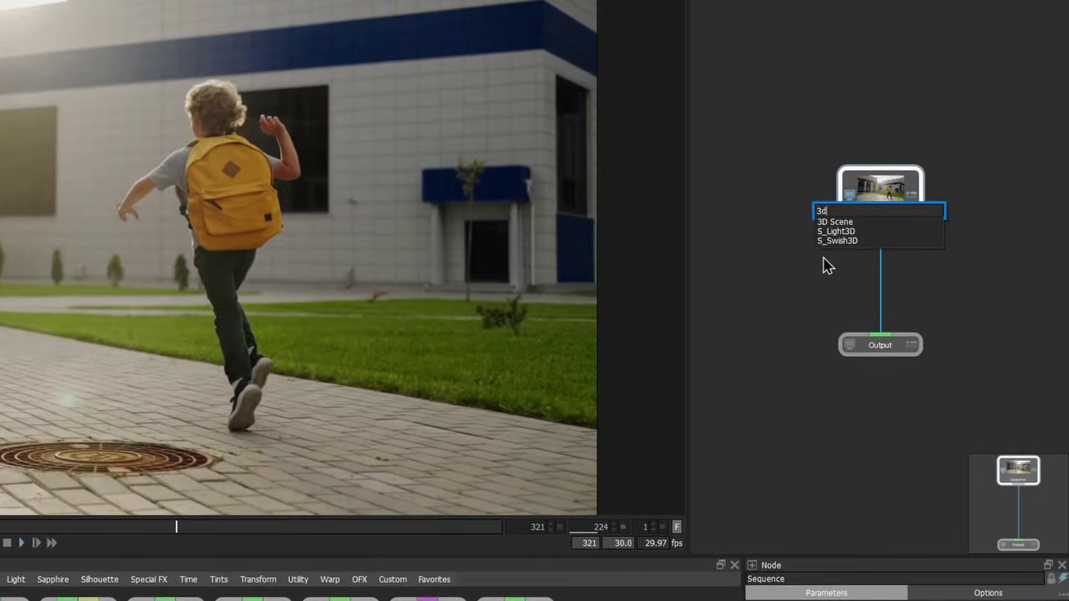
key("Return")
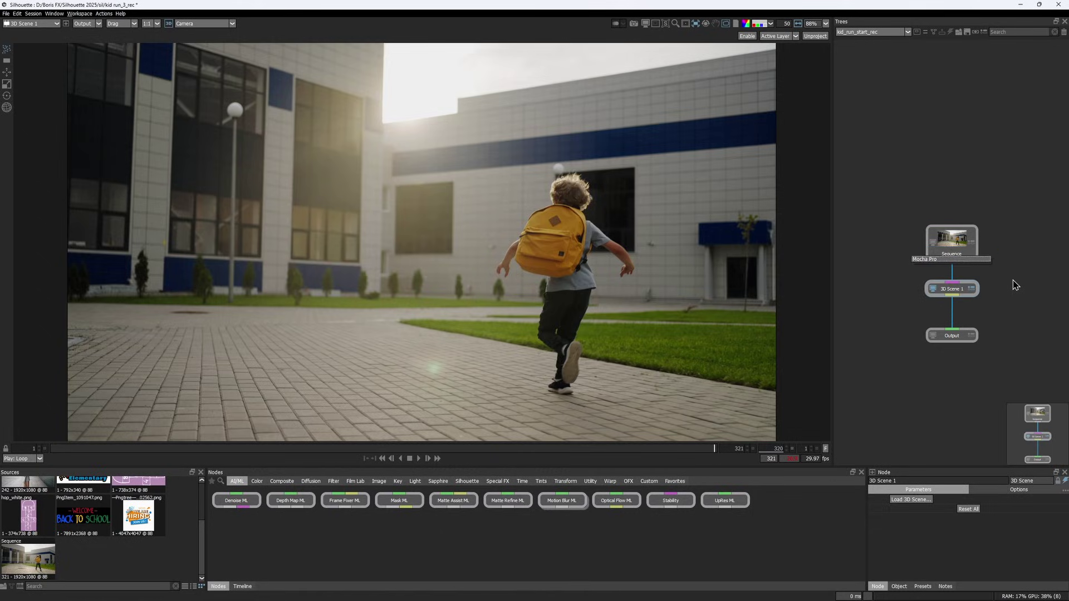
key("Return")
left_click_drag(969, 316, 1016, 256)
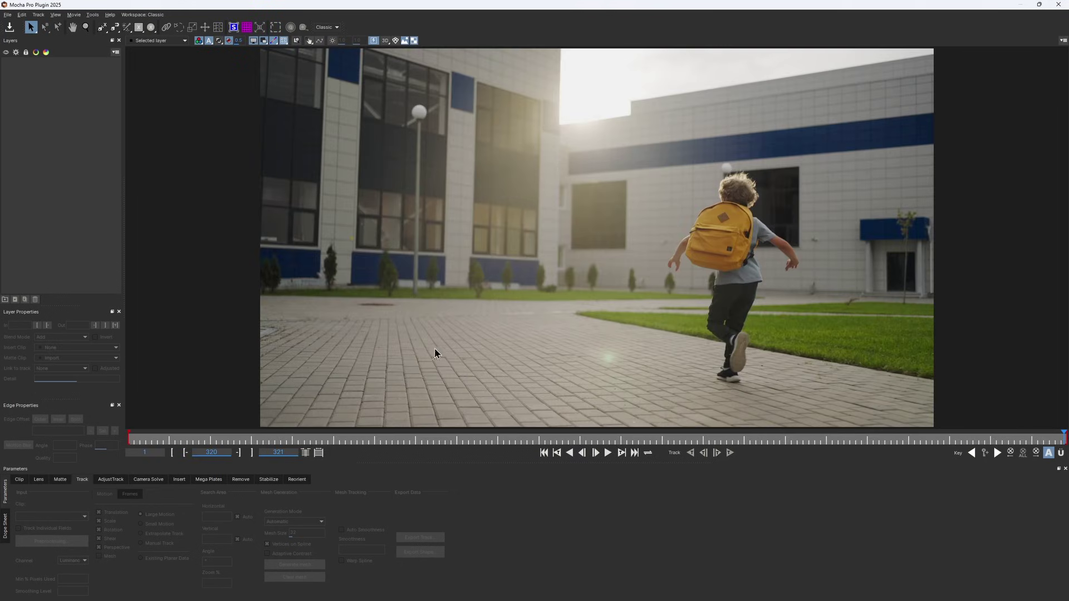
- Run a camera solve in Mocha Pro with auto features from the first frame, and play the clip to check the tracked points
left_click_drag(247, 439, 123, 439)
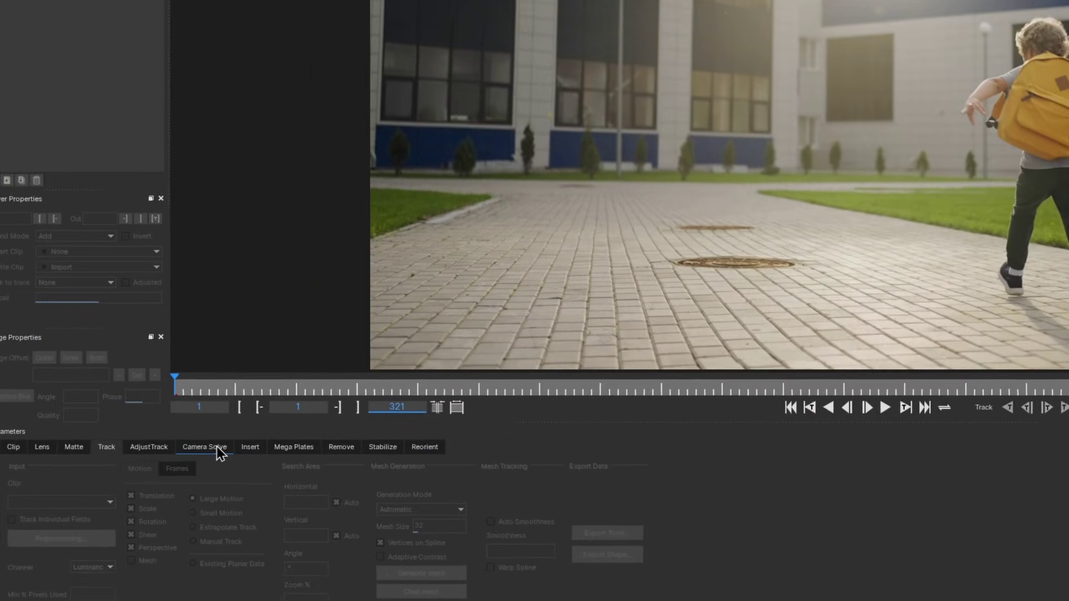
left_click(156, 480)
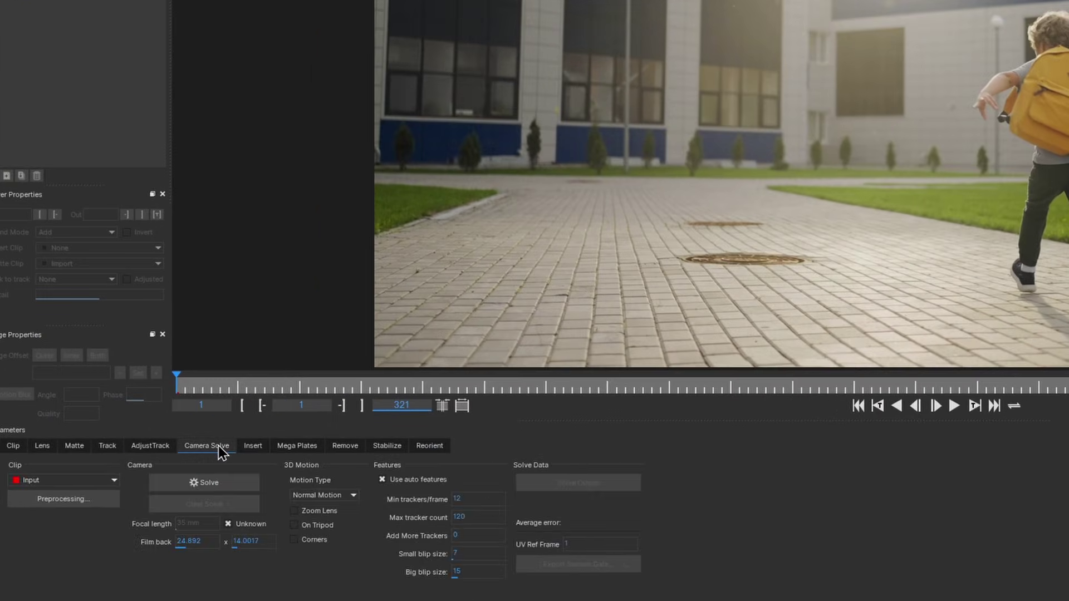
left_click(218, 483)
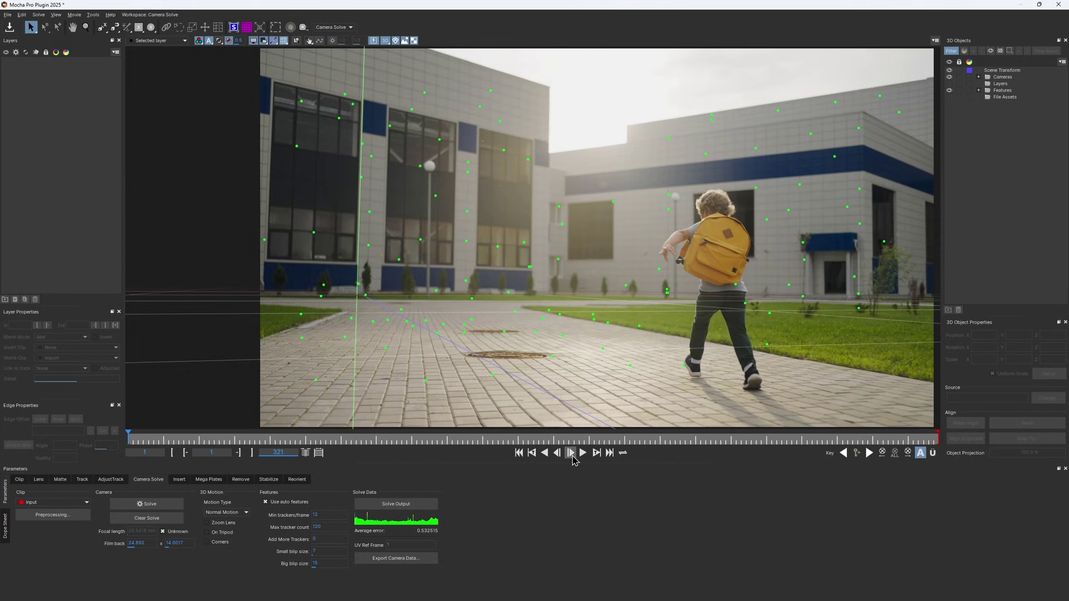
left_click(571, 453)
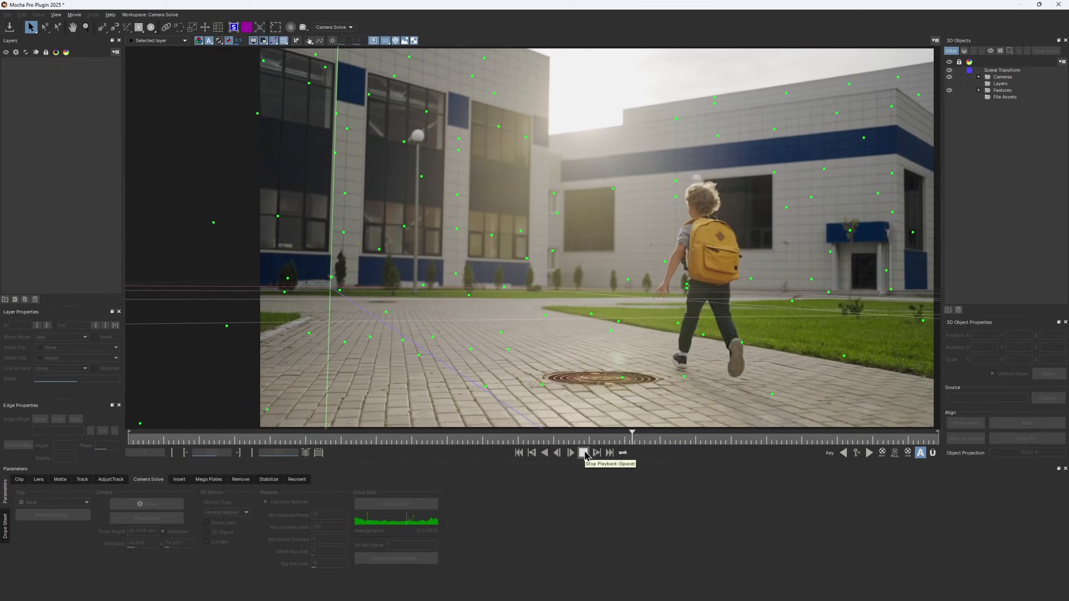
left_click(583, 452)
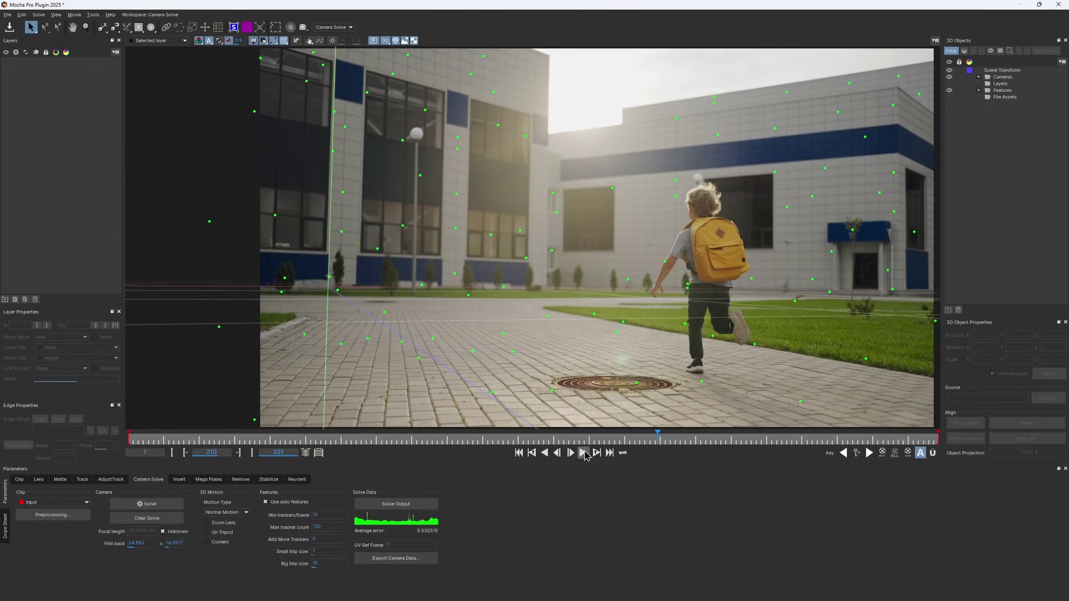
- Select the feature points lying on the paved ground across several frames and align the scene to the ground
left_click_drag(654, 438, 271, 418)
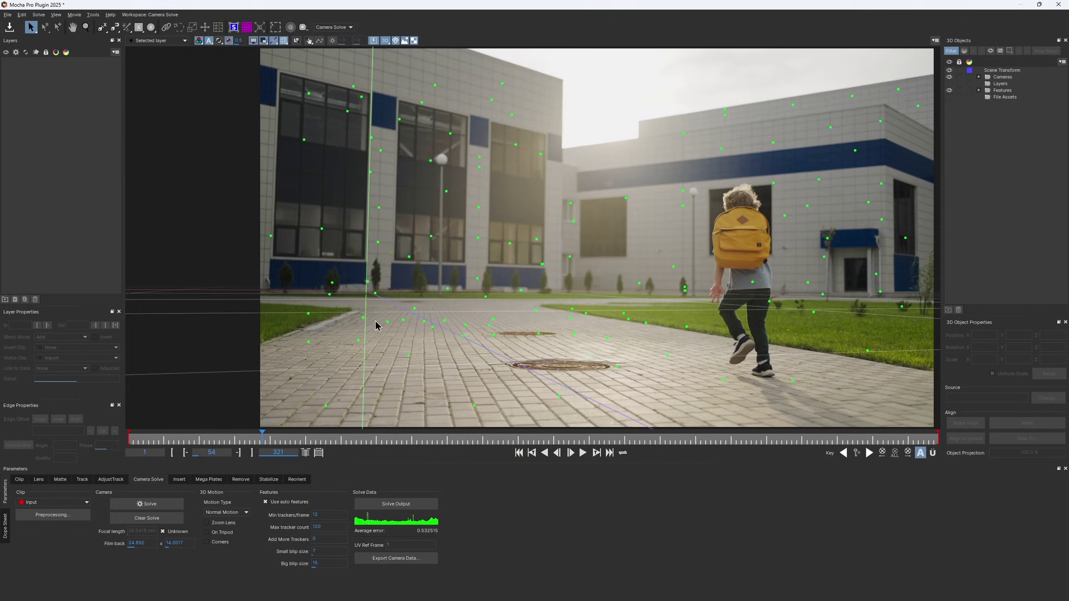
left_click_drag(578, 423, 578, 422)
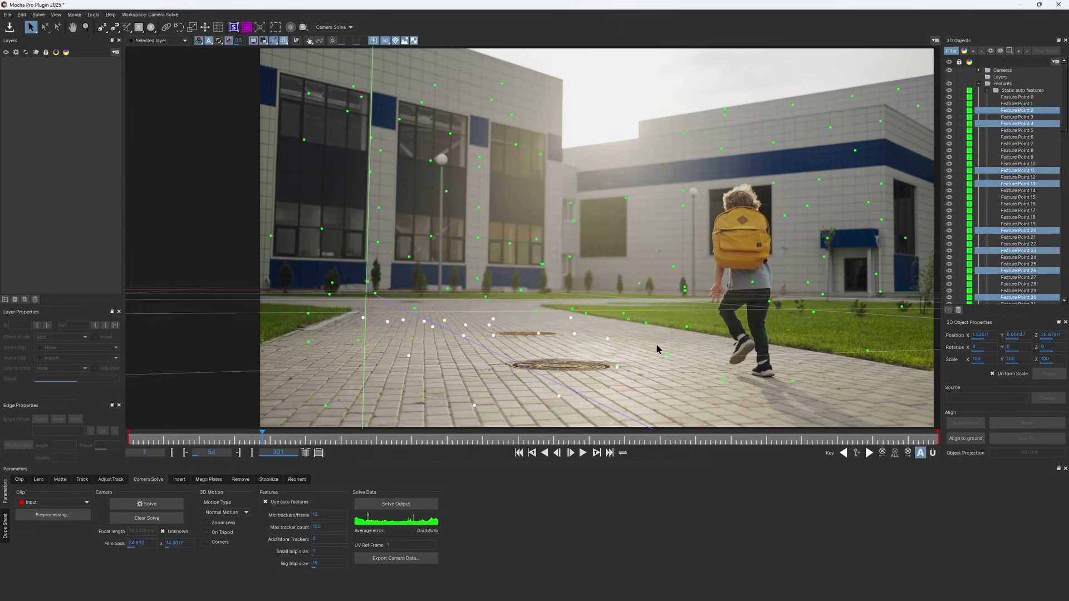
left_click_drag(261, 434, 86, 440)
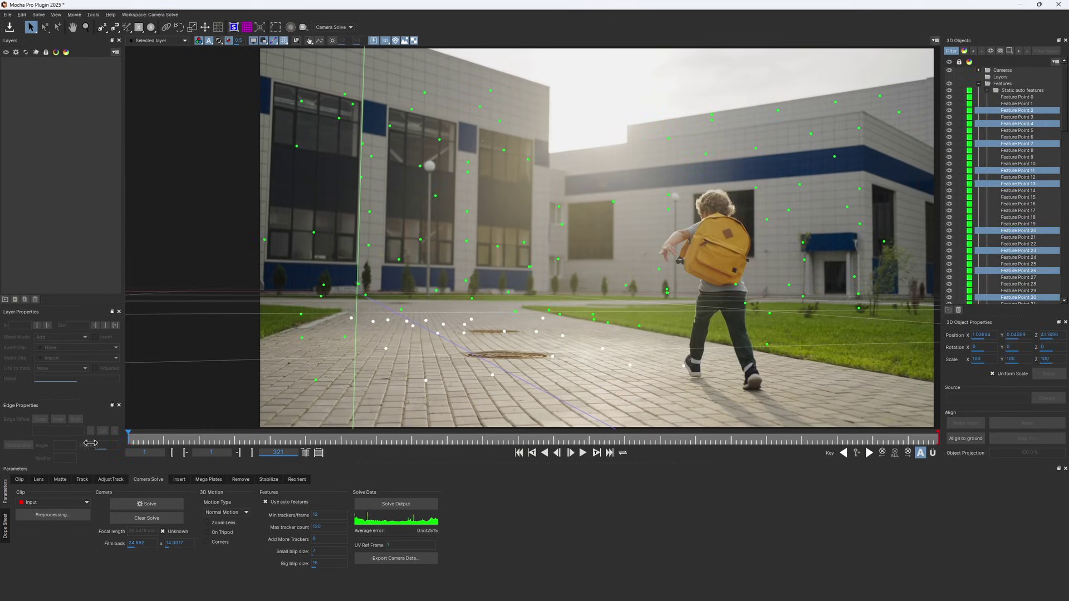
left_click(316, 381, "shift")
left_click(945, 446)
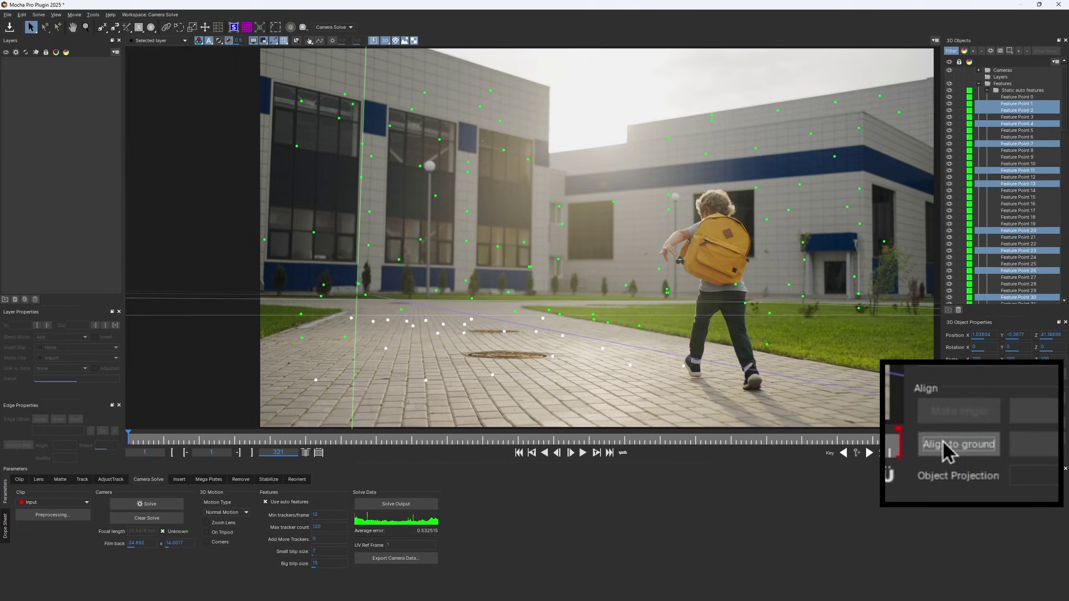
- Make a single feature point on the paving near the manhole covers the scene origin
left_click(481, 352)
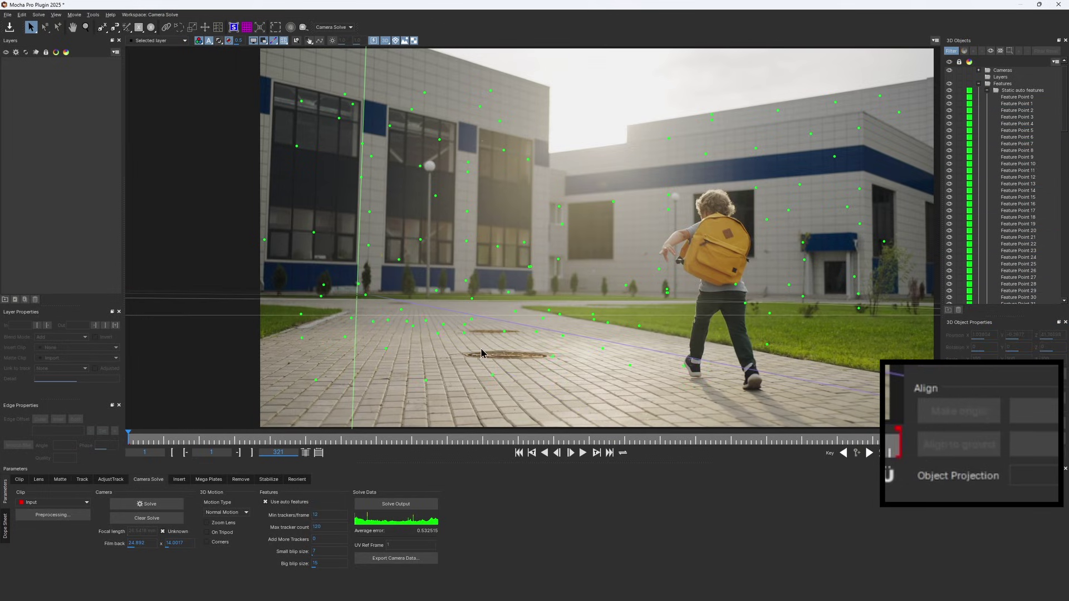
left_click(440, 336)
left_click(935, 415)
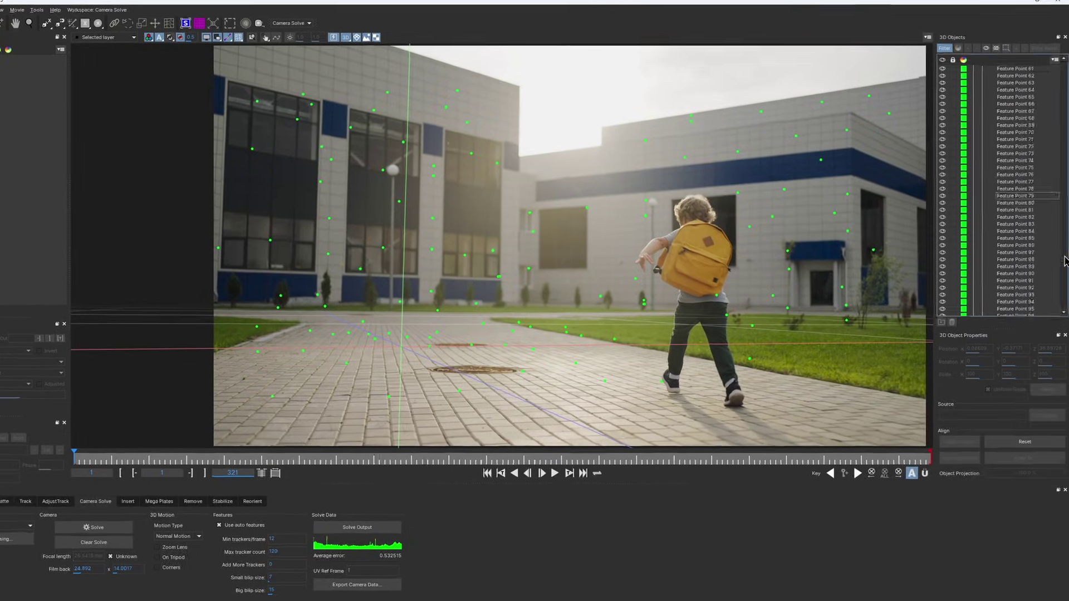
- Rotate the Scene Transform around Y to line up the axes with the paving, and return to the first frame
left_click_drag(1065, 257, 1059, 75)
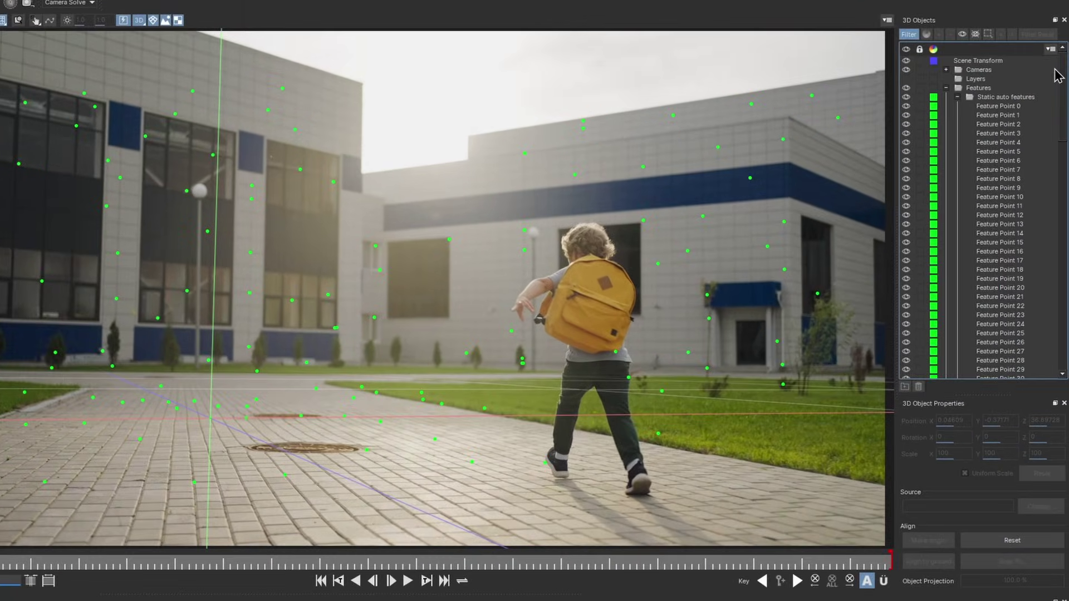
left_click(1001, 63)
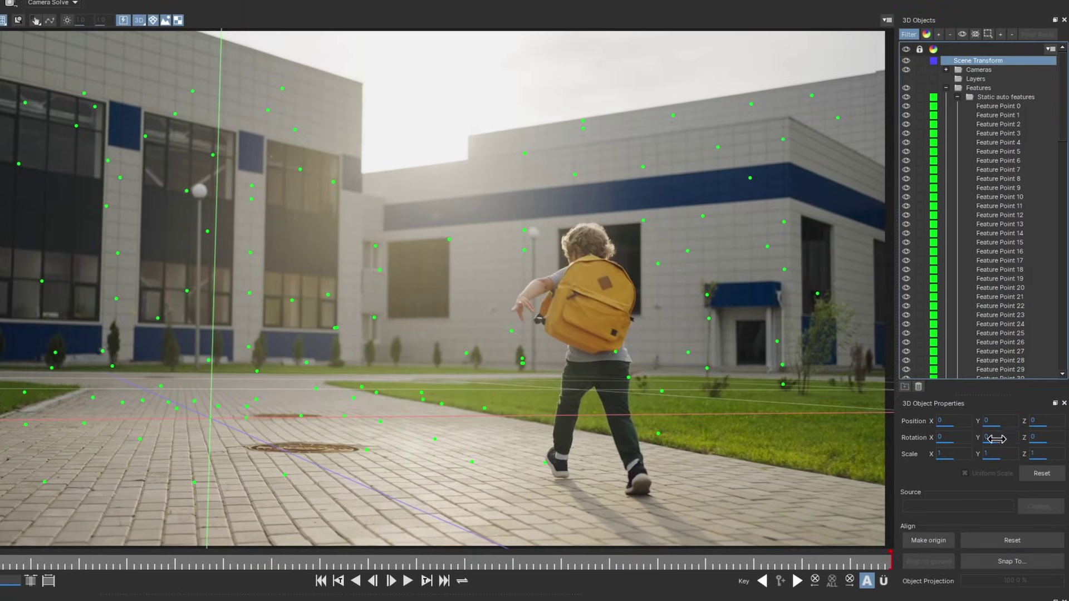
mouse_move(996, 439)
left_mouse_down()
mouse_move(1026, 435)
mouse_move(1002, 436)
left_mouse_up()
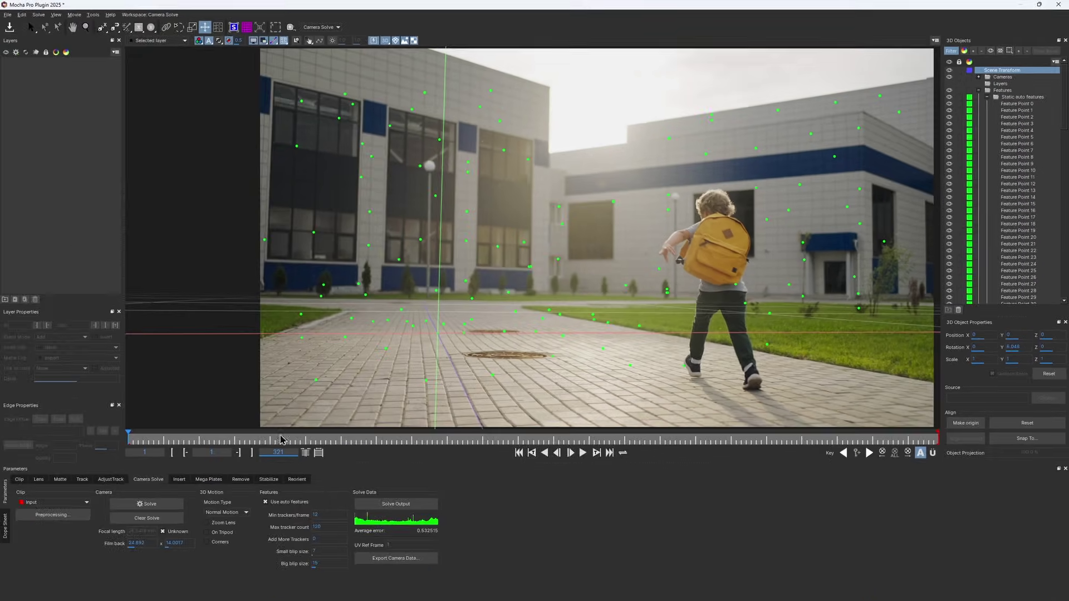
left_click_drag(281, 439, 129, 440)
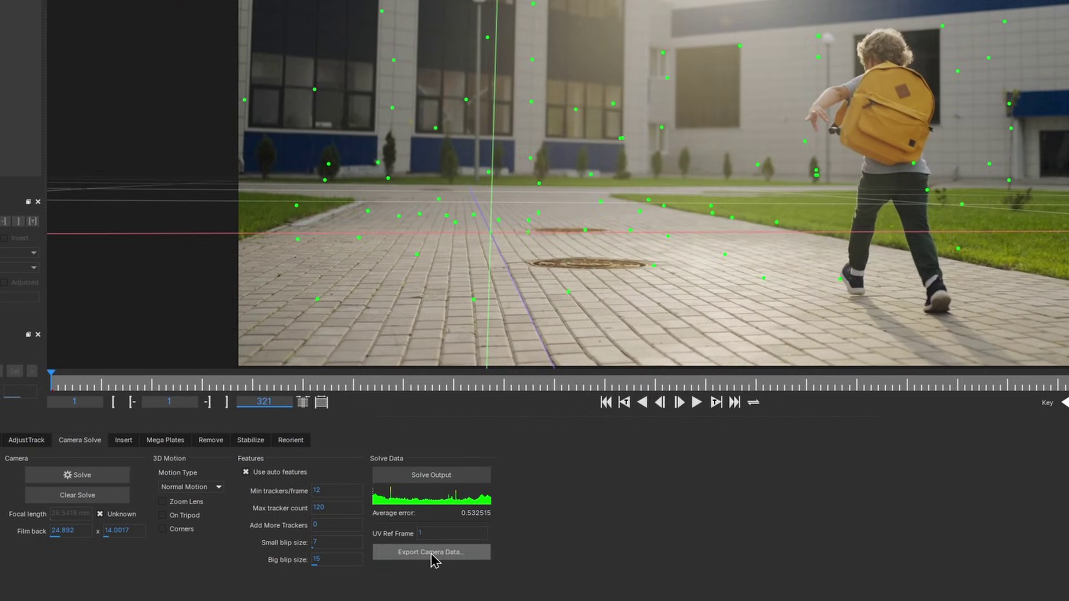
- Export all solve objects as FBX 3D Data - 7.7.0 to kid_run_2 in the cam tutorial folder, and close Mocha Pro
left_click(419, 555)
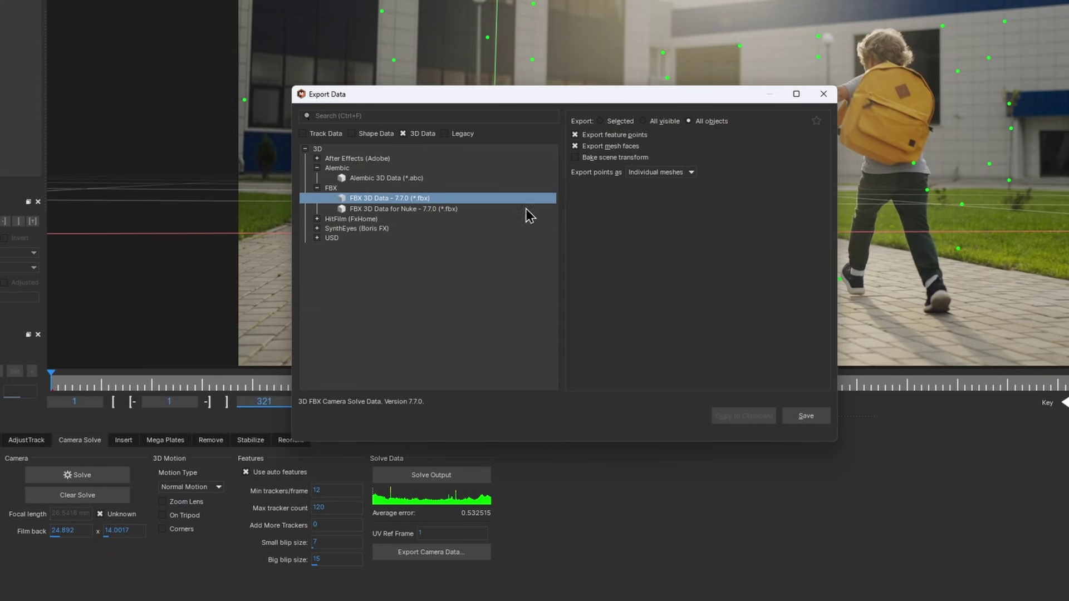
left_click(806, 417)
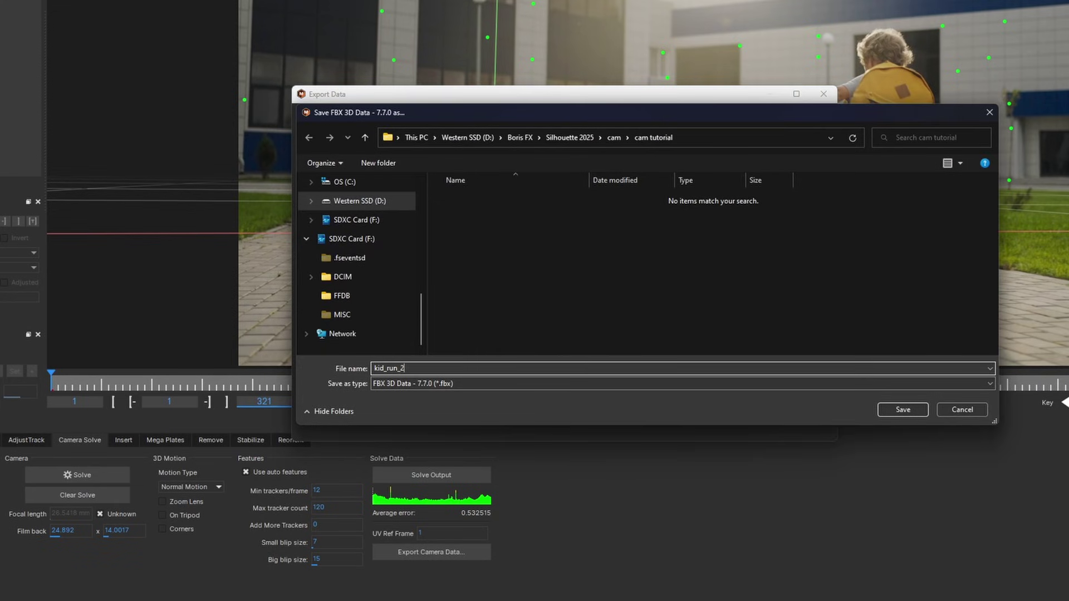
left_click(901, 410)
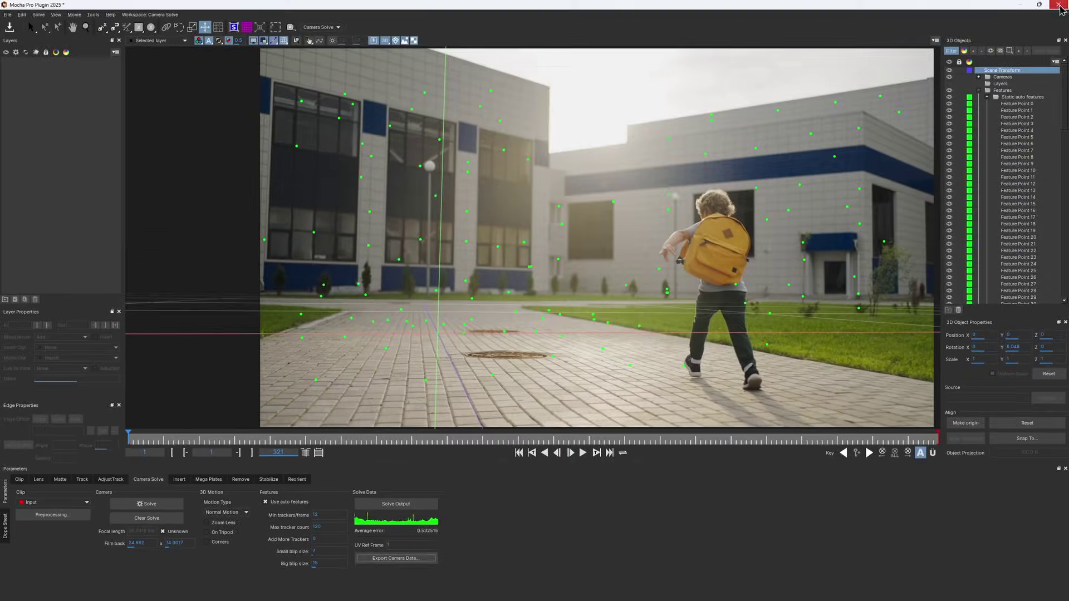
left_click(1060, 5)
left_click(653, 324)
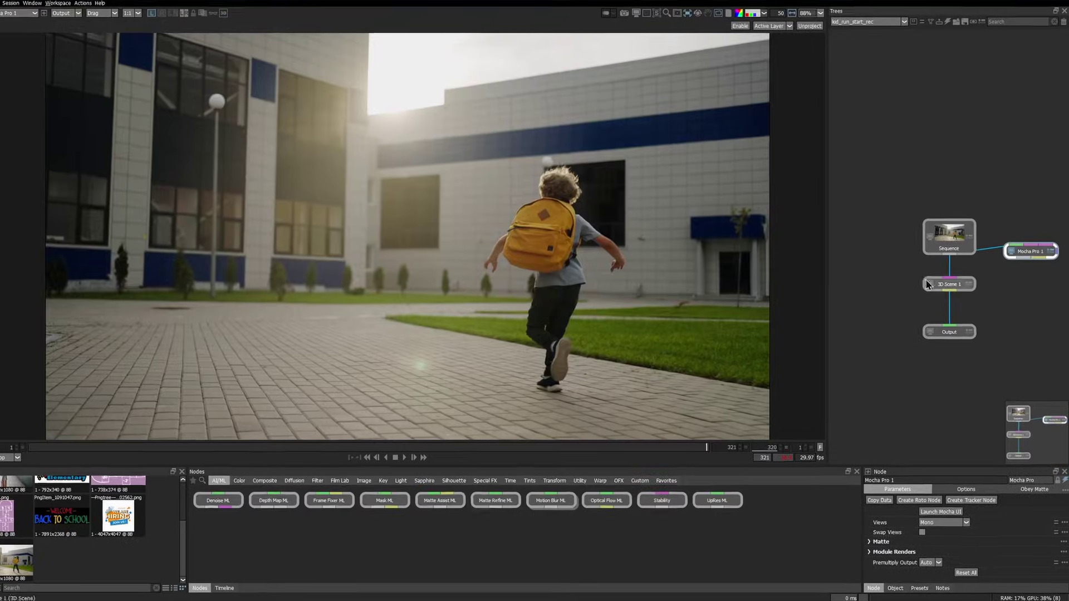
- Load kid_run_2.fbx from the cam tutorial folder into the 3D Scene node
left_click(952, 289)
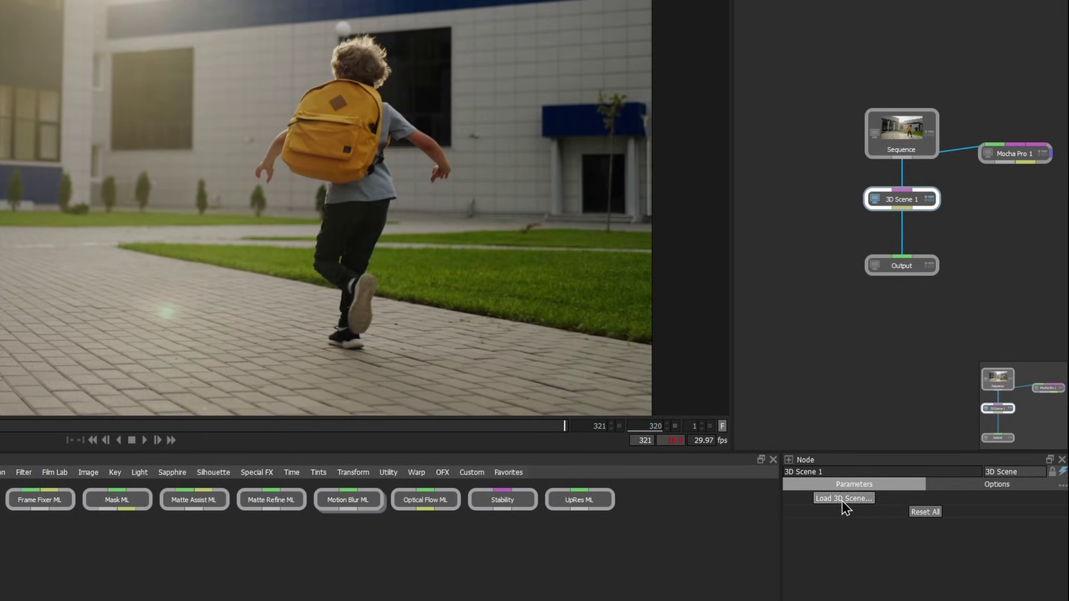
left_click(841, 499)
left_click(0, 147)
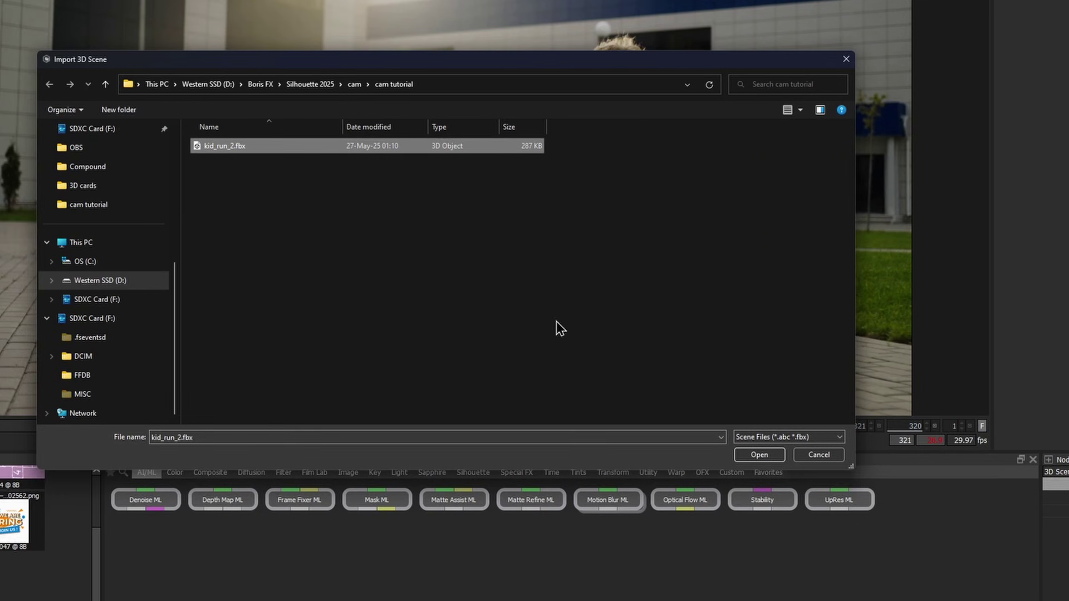
left_click(760, 455)
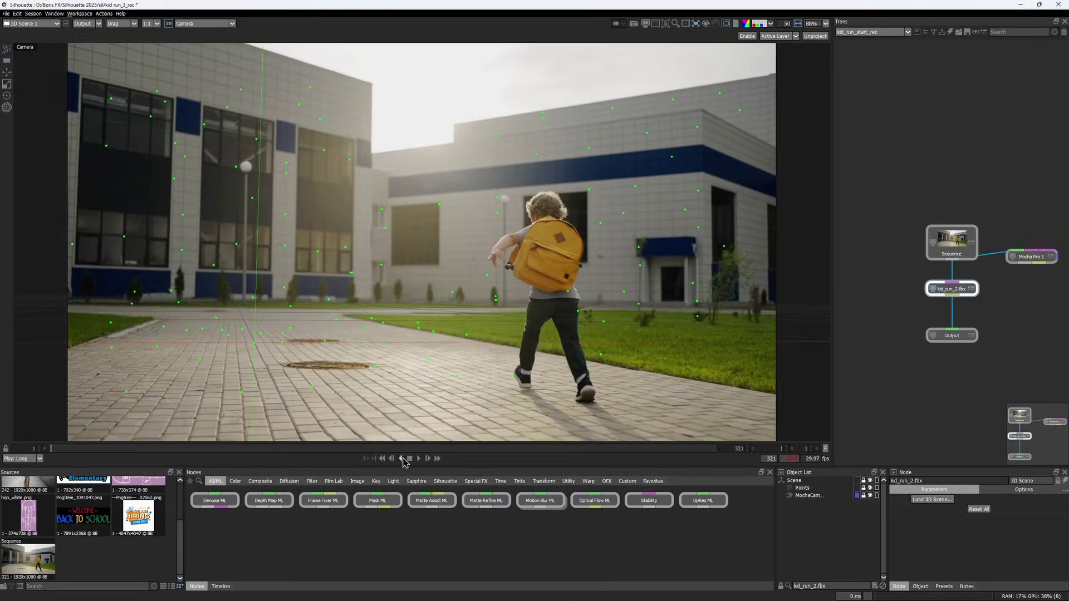
- Play the clip to check the imported points against the footage, and inspect the scene from the Top view
left_click(419, 458)
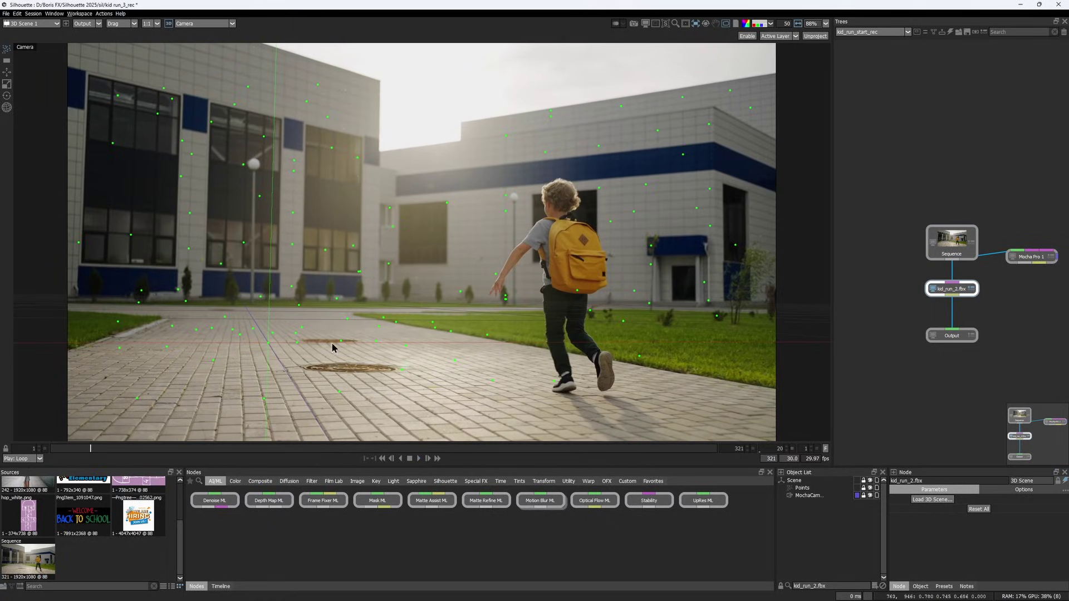
left_click(217, 23)
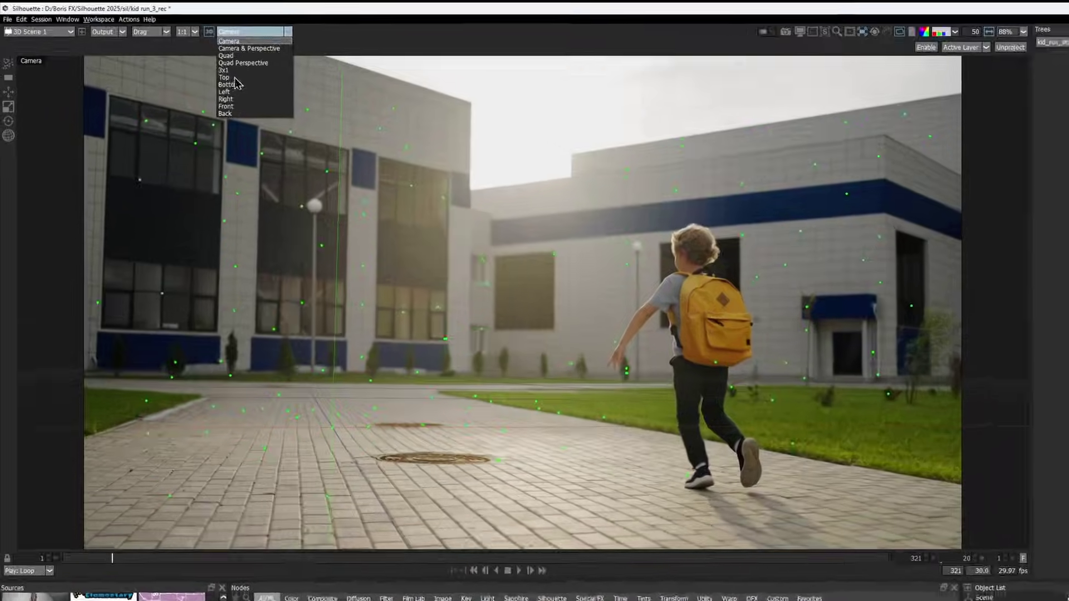
left_click(189, 67)
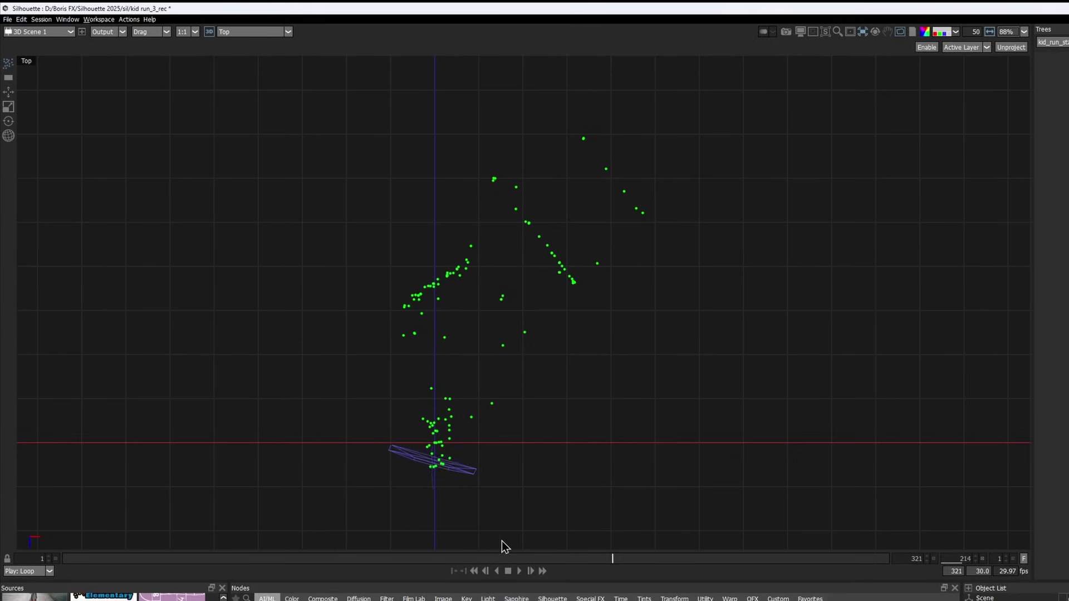
- Examine the camera movement by playing the clip from the first frame in Quad view, and return to a fitted Camera view
left_click(253, 34)
left_click(244, 65)
left_click_drag(78, 559, 55, 567)
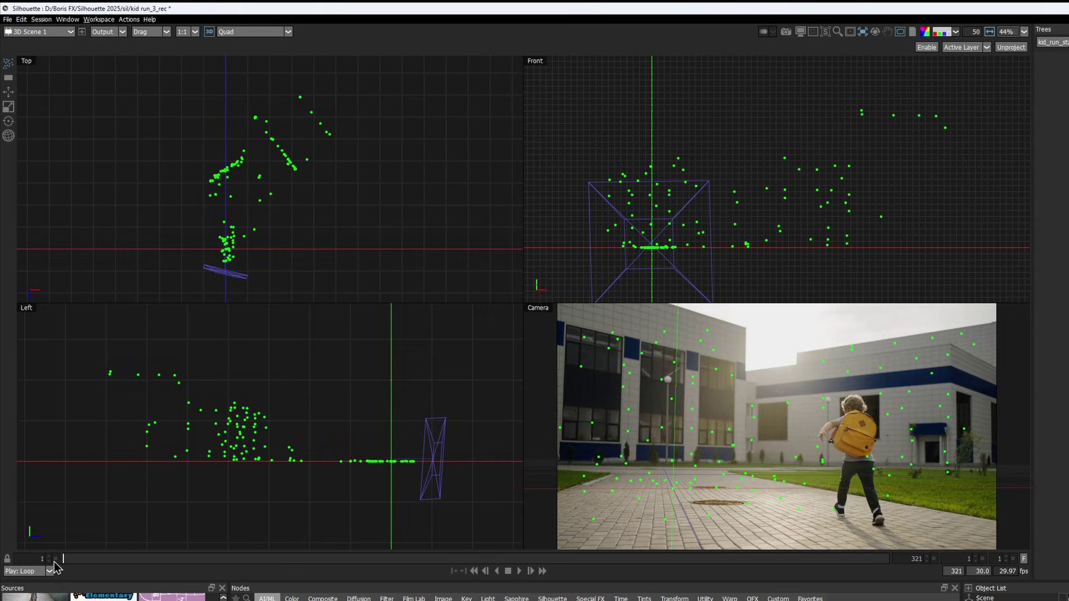
left_click(519, 571)
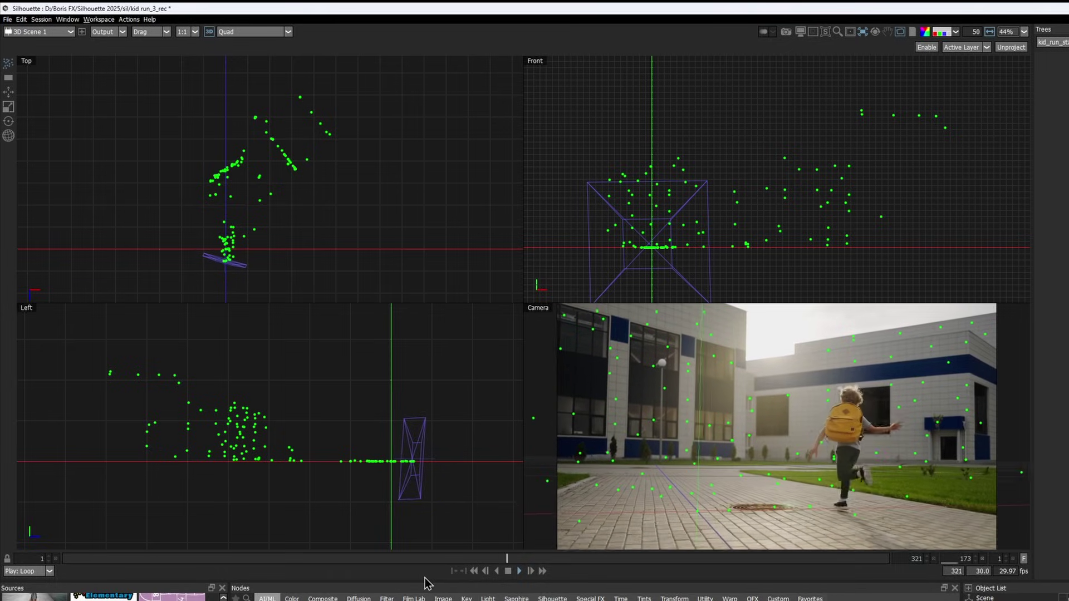
left_click(507, 571)
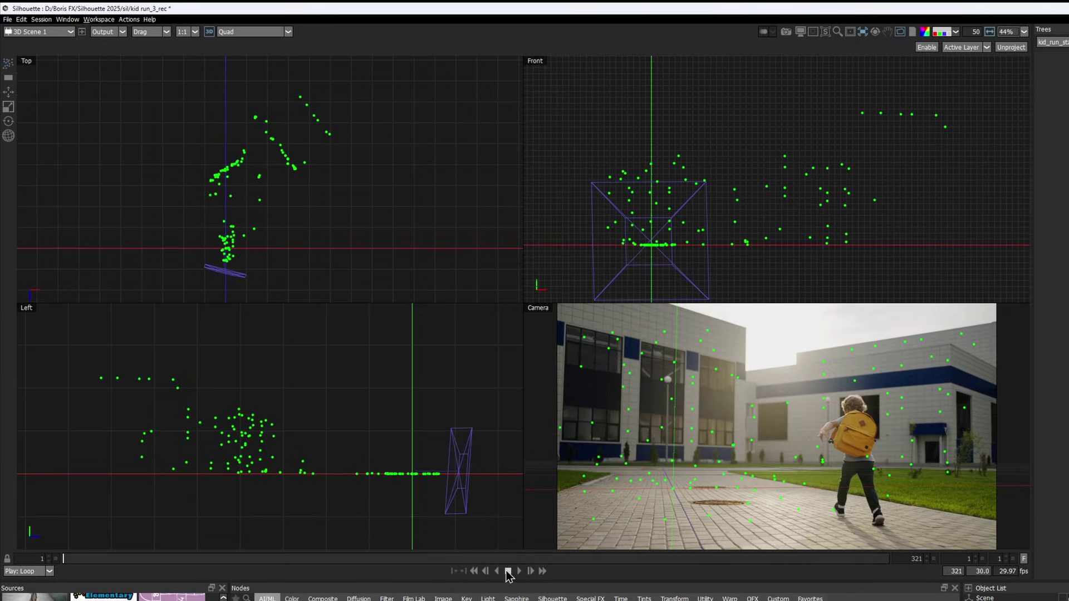
left_click(273, 32)
left_click(256, 42)
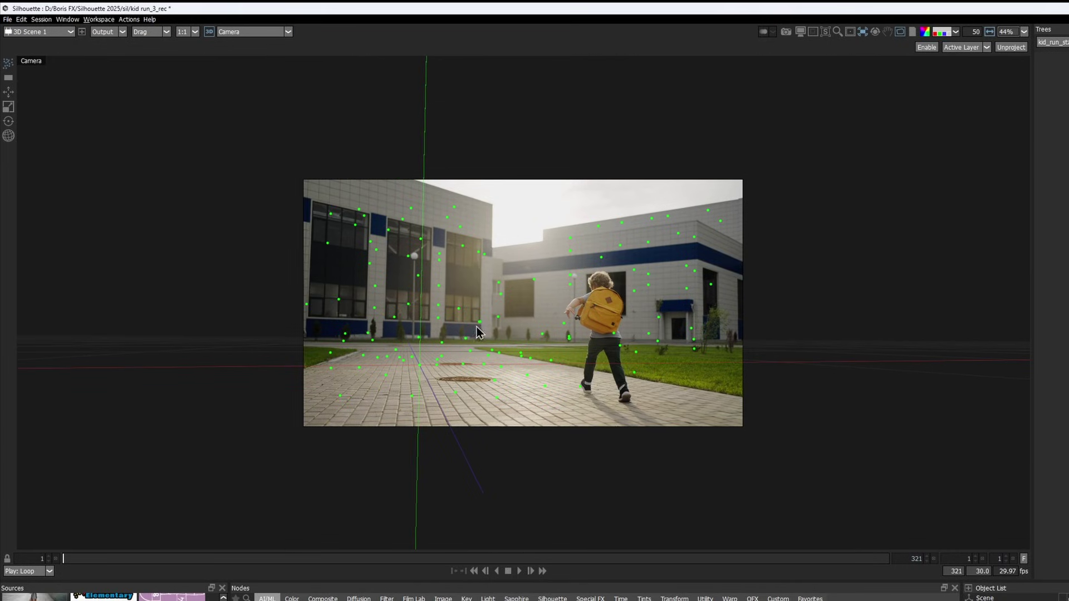
key("f")
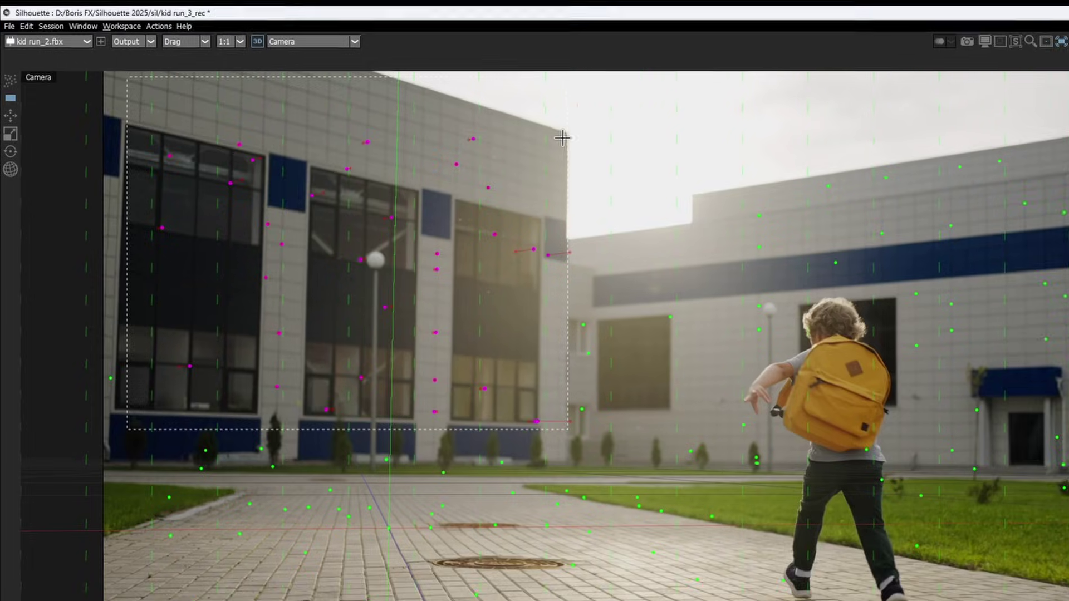
- Create a card covering the large-windowed building's facade from its feature points, and test its transform handles, undoing the trial change
left_click_drag(459, 109, 103, 294)
left_click_drag(133, 384, 97, 465)
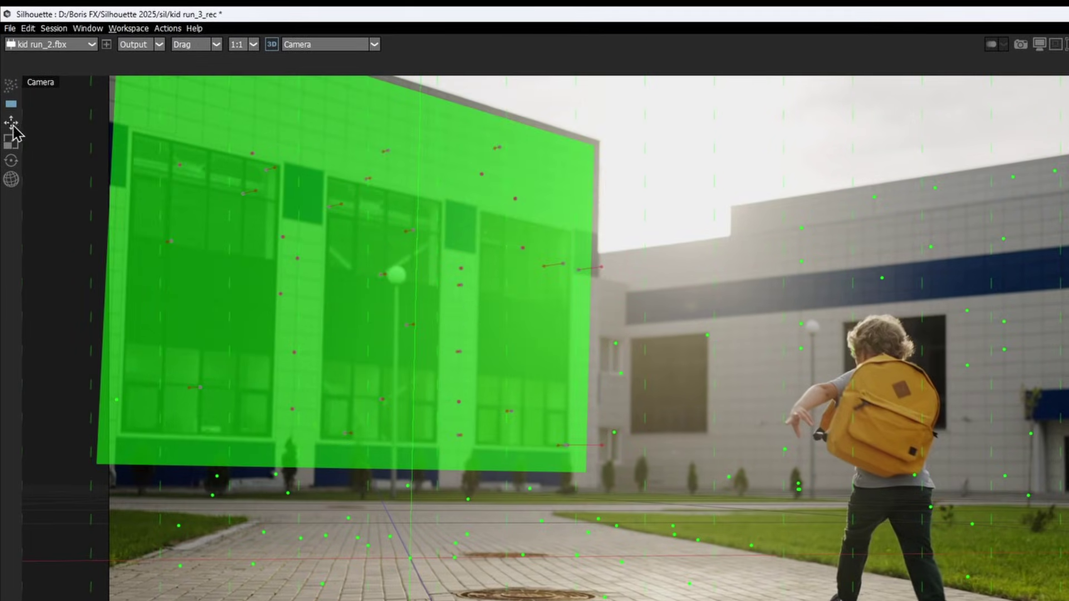
left_click_drag(468, 286, 444, 272)
key("ctrl+z")
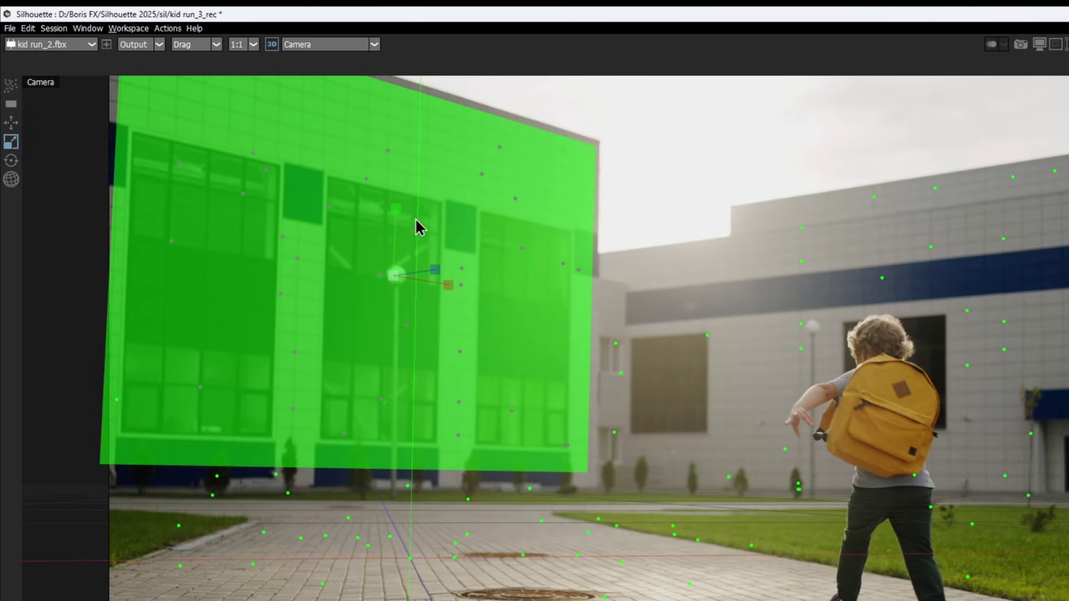
- Try adjusting the facade card with its scale handle and its numeric position and rotation values
mouse_move(396, 211)
left_mouse_down()
mouse_move(399, 219)
mouse_move(399, 208)
left_mouse_up()
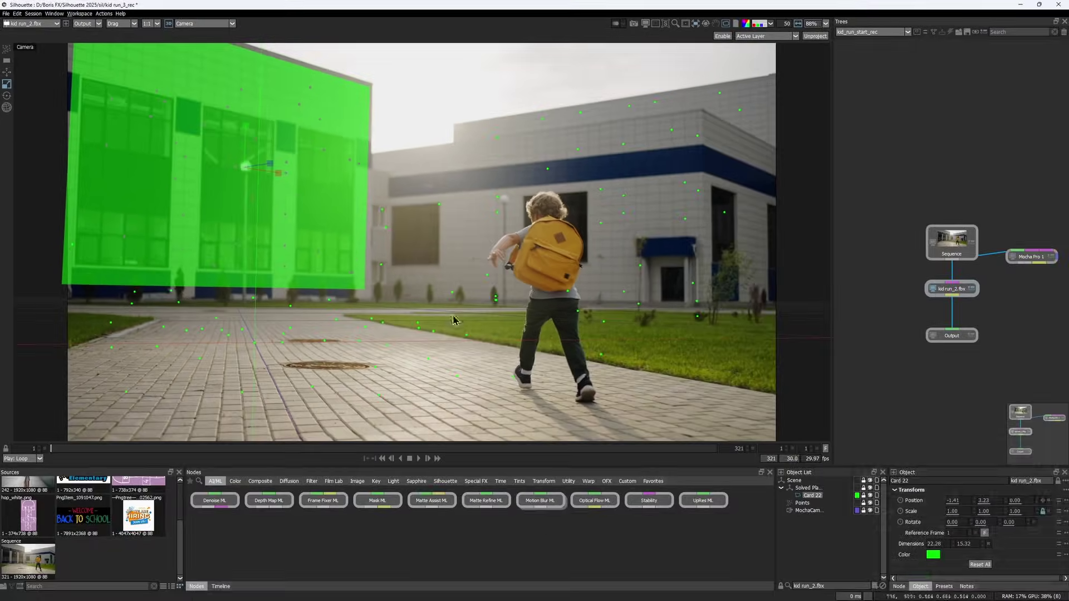
left_click_drag(950, 500, 961, 494)
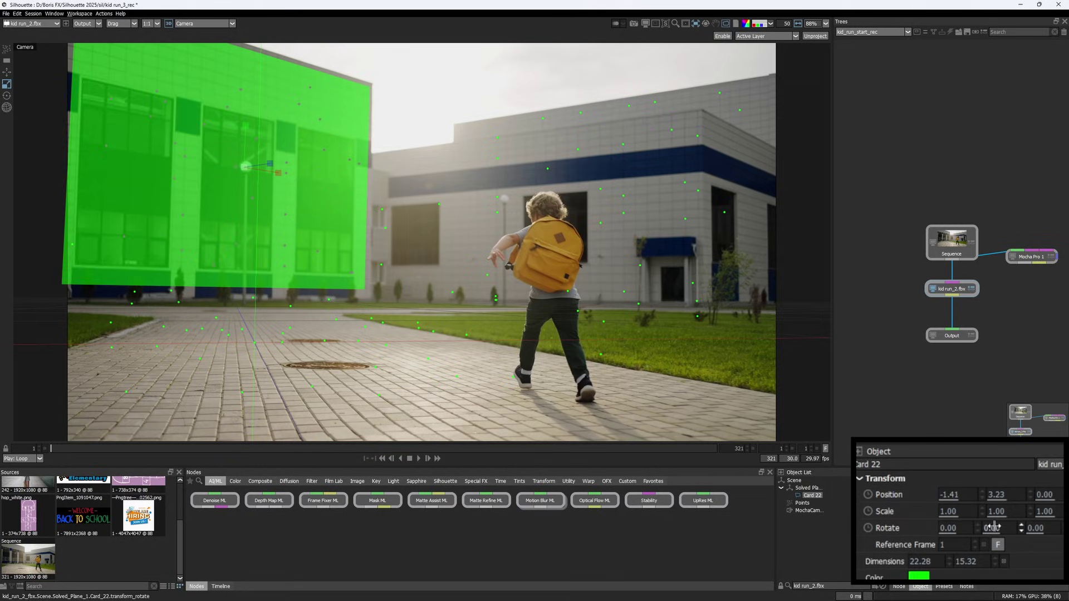
mouse_move(993, 527)
left_mouse_down()
mouse_move(964, 536)
mouse_move(993, 527)
left_mouse_up()
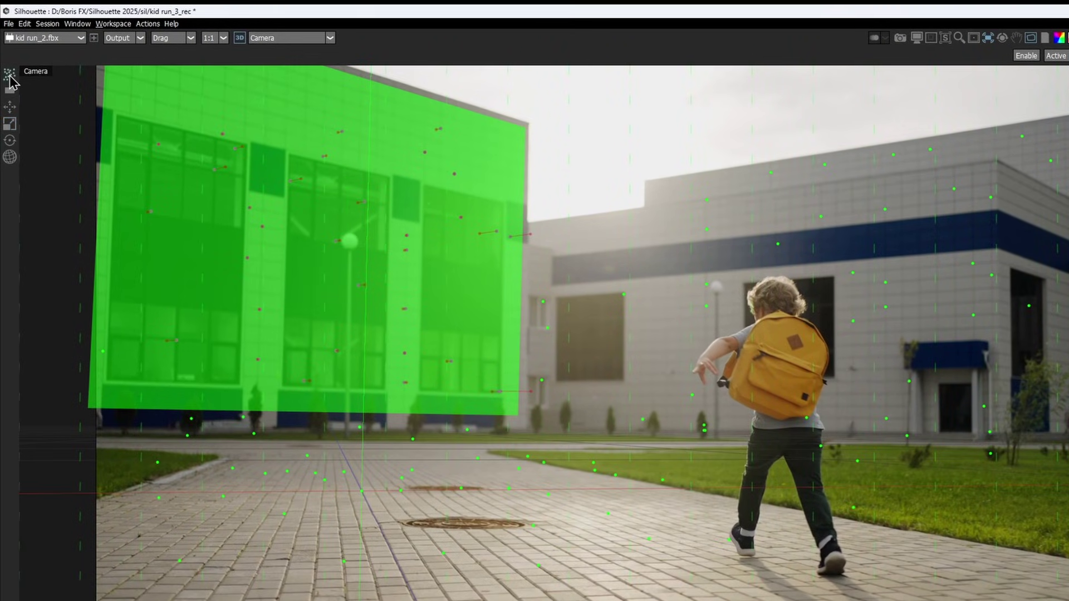
- Create a card on the paved ground from its feature points, check it against the footage, and return to the first frame
left_click(64, 200)
left_click_drag(255, 461, 377, 570)
left_click_drag(495, 479, 582, 574)
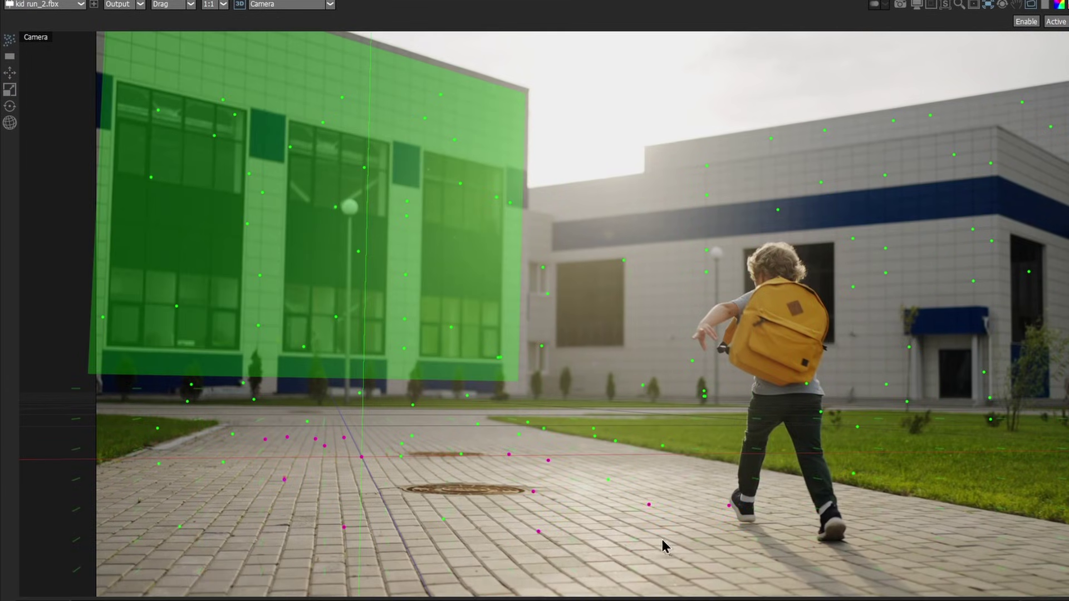
left_click_drag(657, 543, 721, 444)
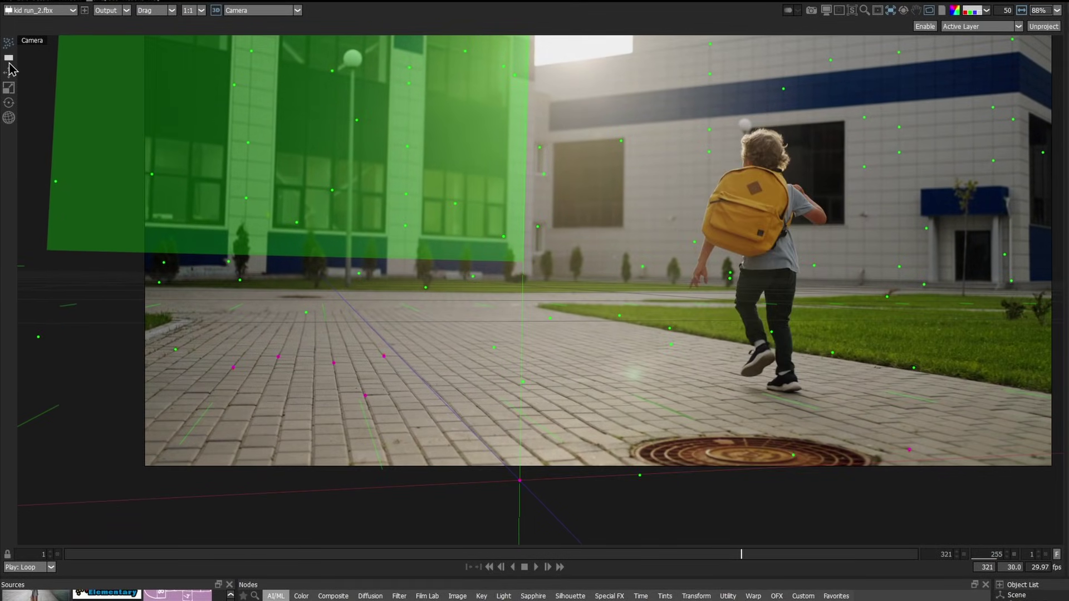
left_click_drag(337, 319, 814, 373)
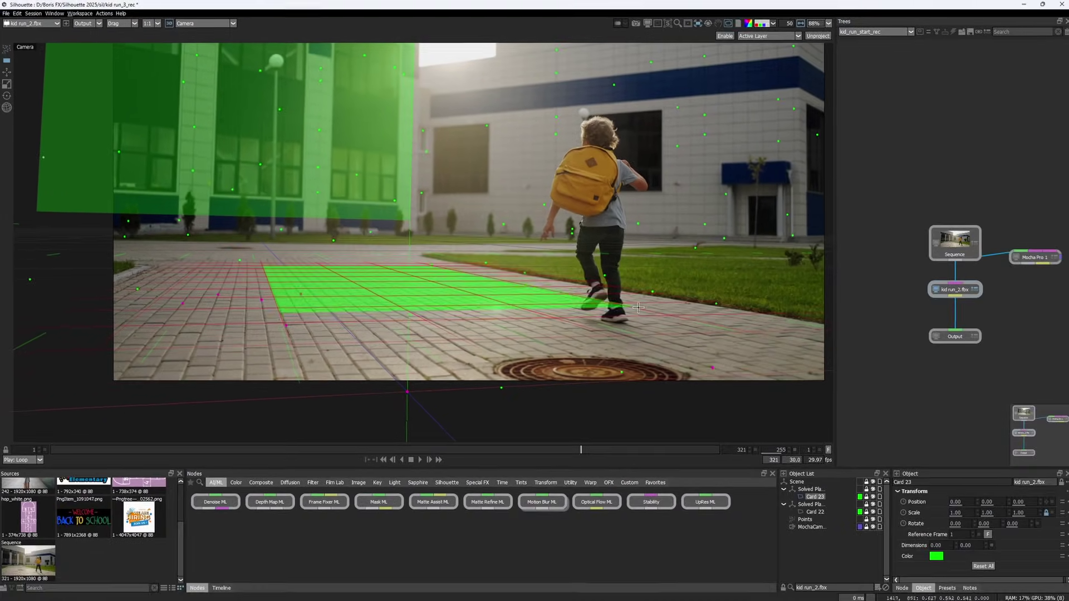
left_click_drag(638, 307, 681, 331)
left_click_drag(550, 294, 490, 340)
scroll(532, 313, "down", 1)
scroll(491, 340, "down", 1)
left_click_drag(579, 455, 36, 451)
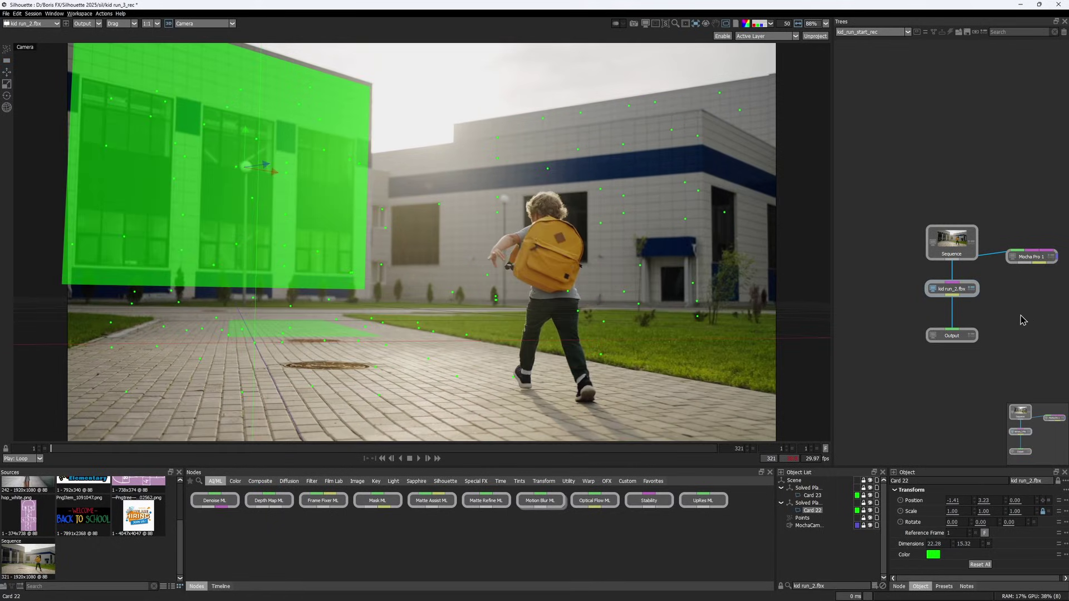
- Add a Transform node and connect its data input to the kid run_2.fbx scene node
left_click(1024, 320)
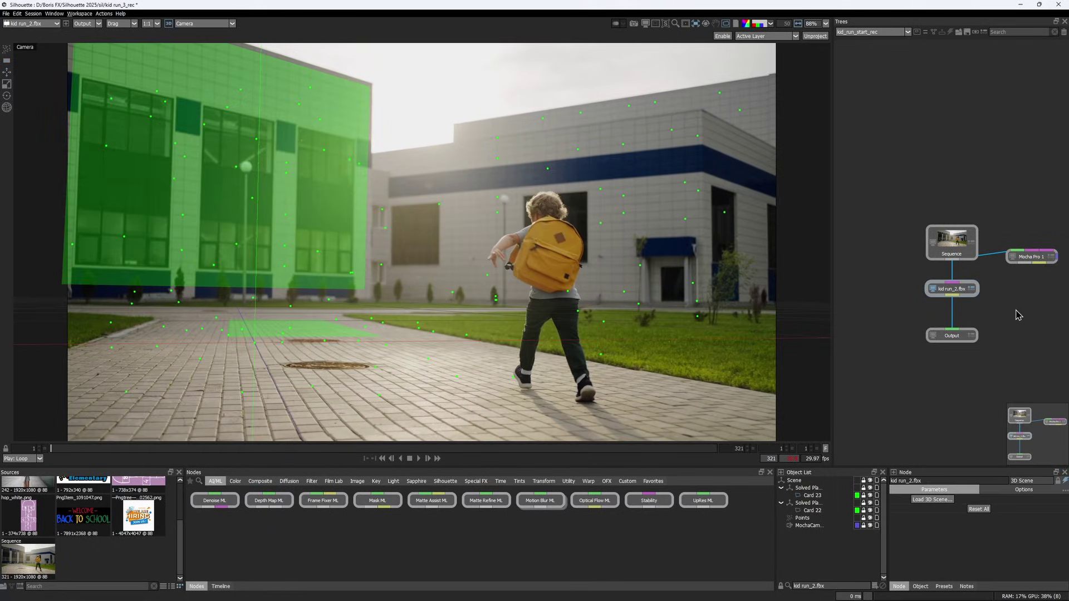
type("trans")
key("Down")
key("Down")
key("Down")
key("Down")
key("Down")
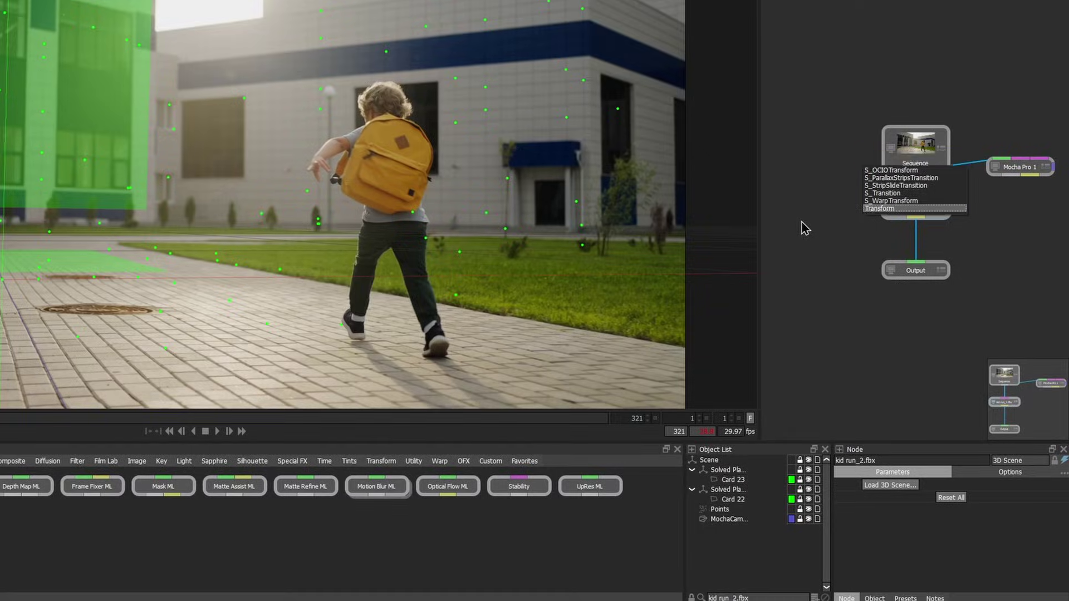
key("Return")
left_click_drag(886, 243, 919, 223)
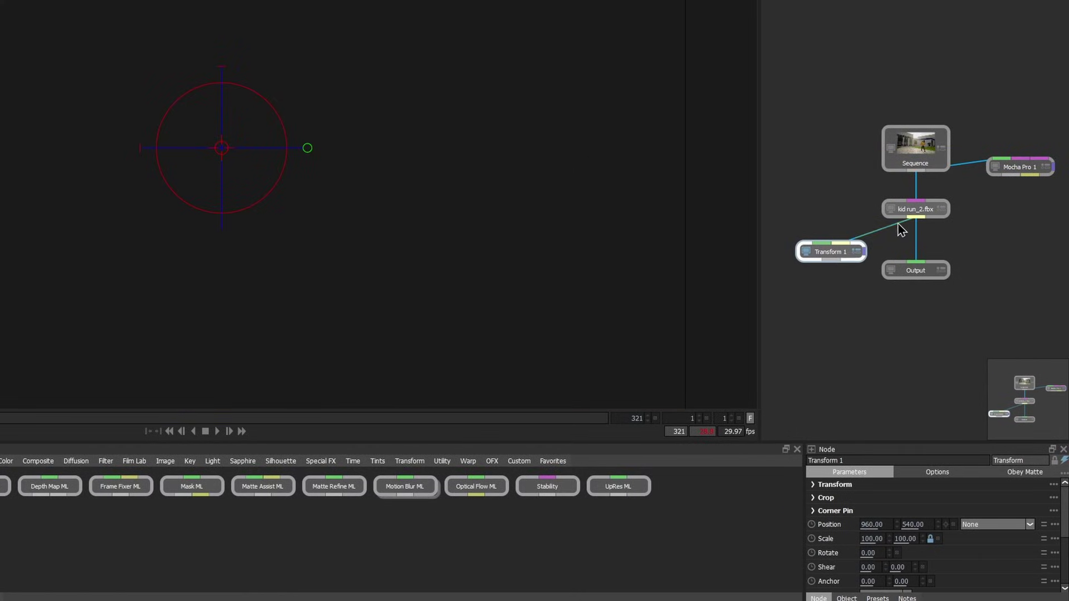
- Stabilize the footage with Transform 1 using Solved Plane 1/Card 22, and scrub through the stabilized result
left_click(814, 485)
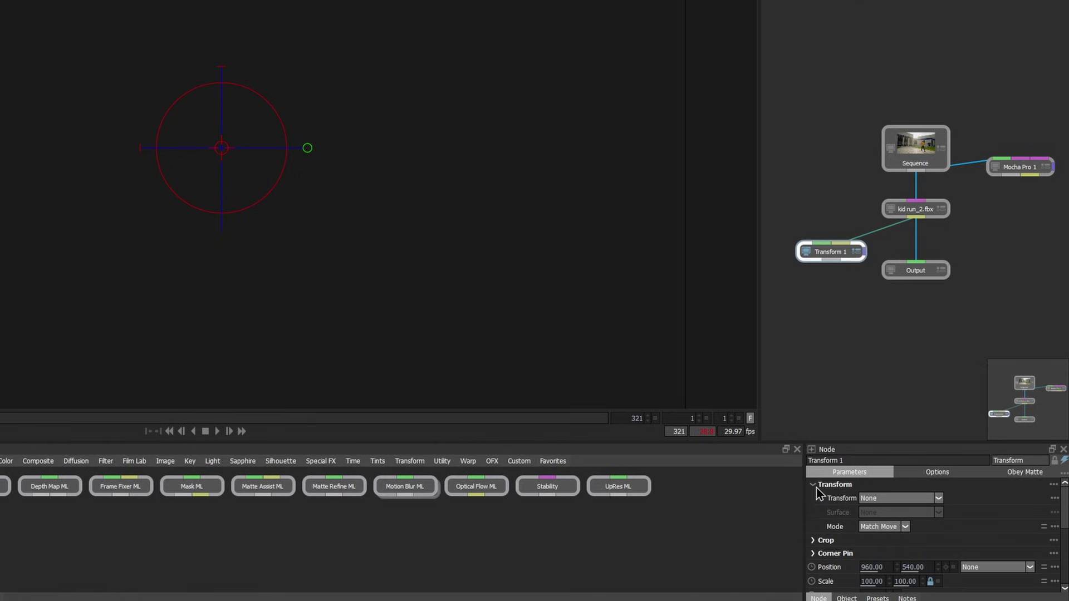
left_click(920, 500)
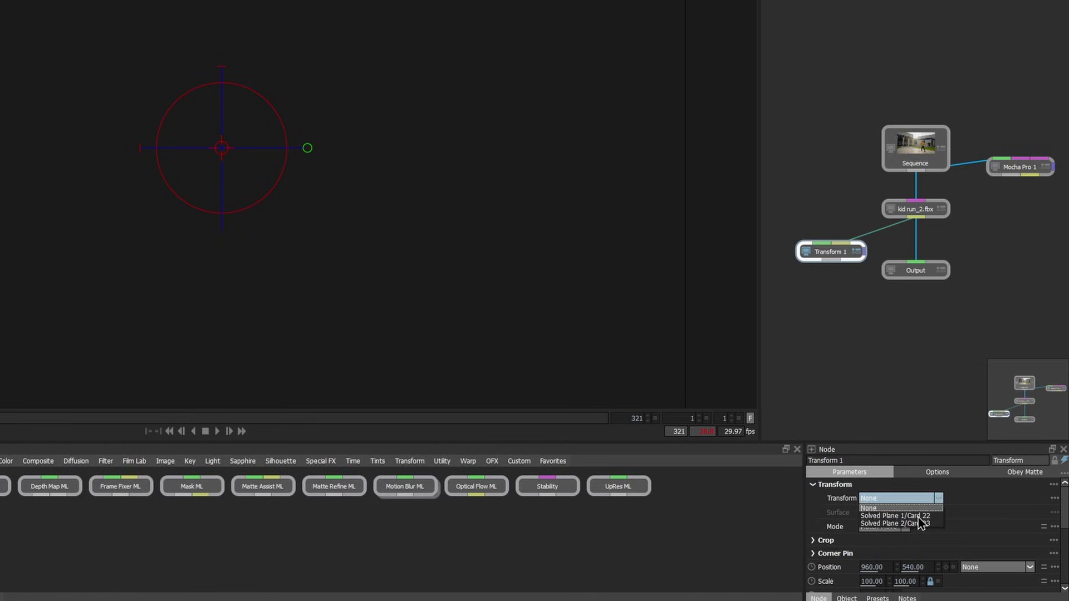
left_click(921, 523)
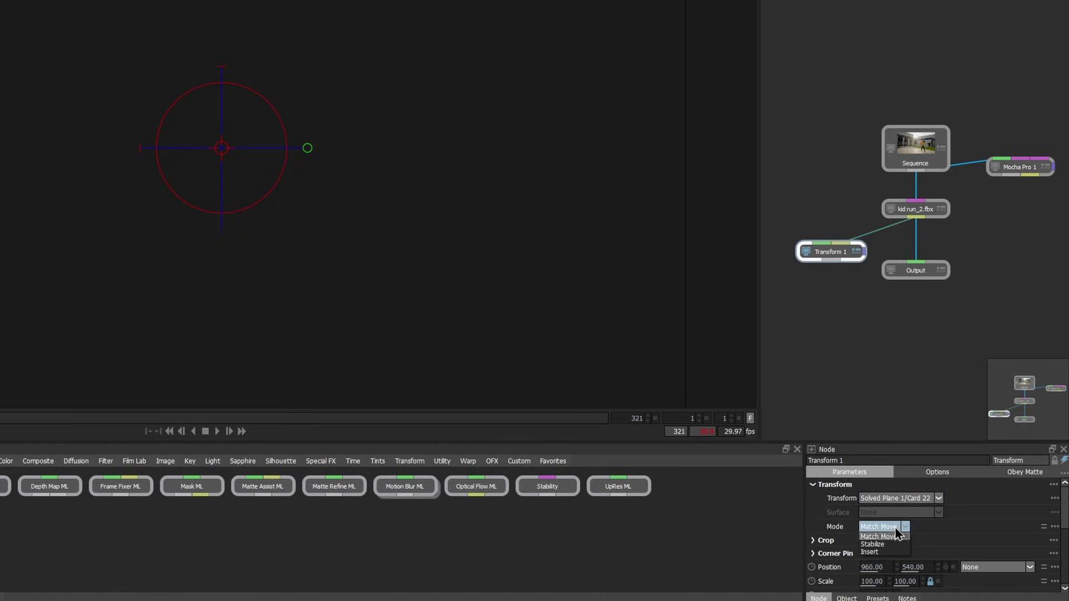
left_click(887, 543)
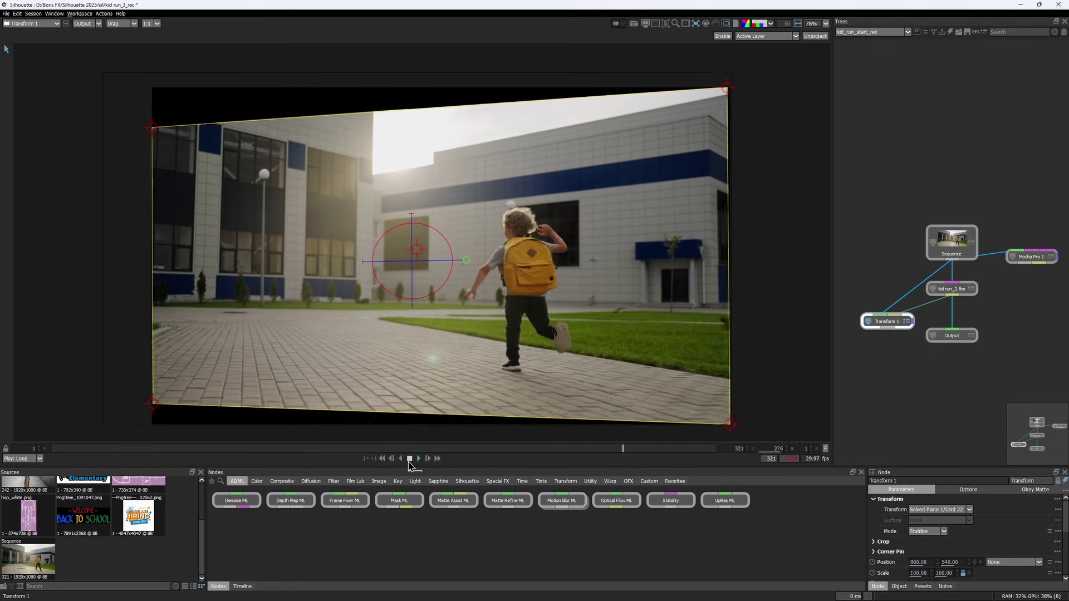
left_click_drag(604, 449, 548, 454)
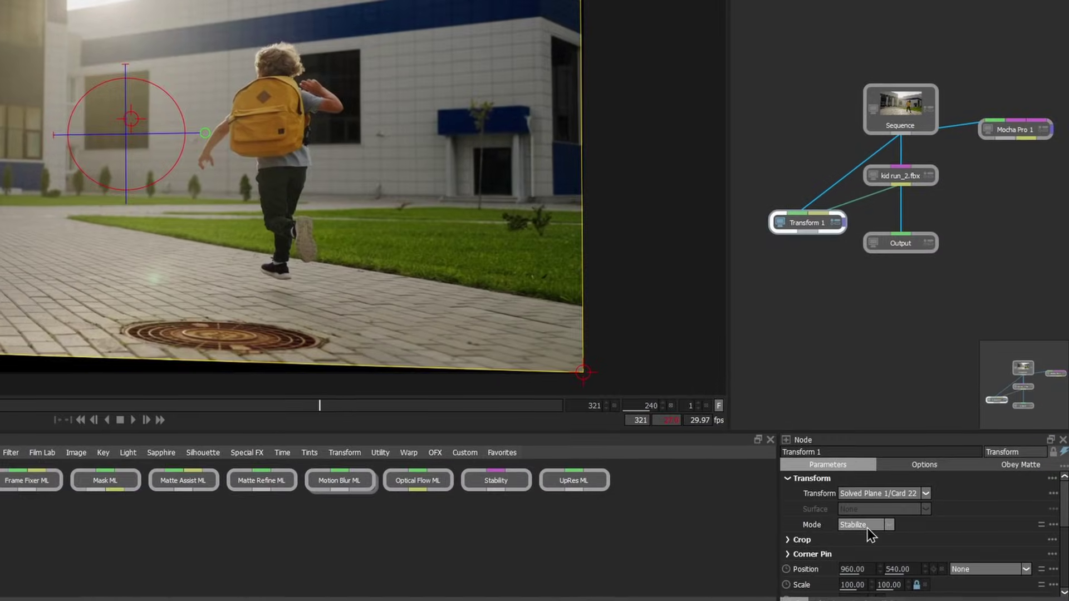
- Switch Transform 1 to Insert mode on surface Solved Plane 2/Card 23 and feed it the hop_white - Copy.png image
left_click(927, 532)
left_click(852, 552)
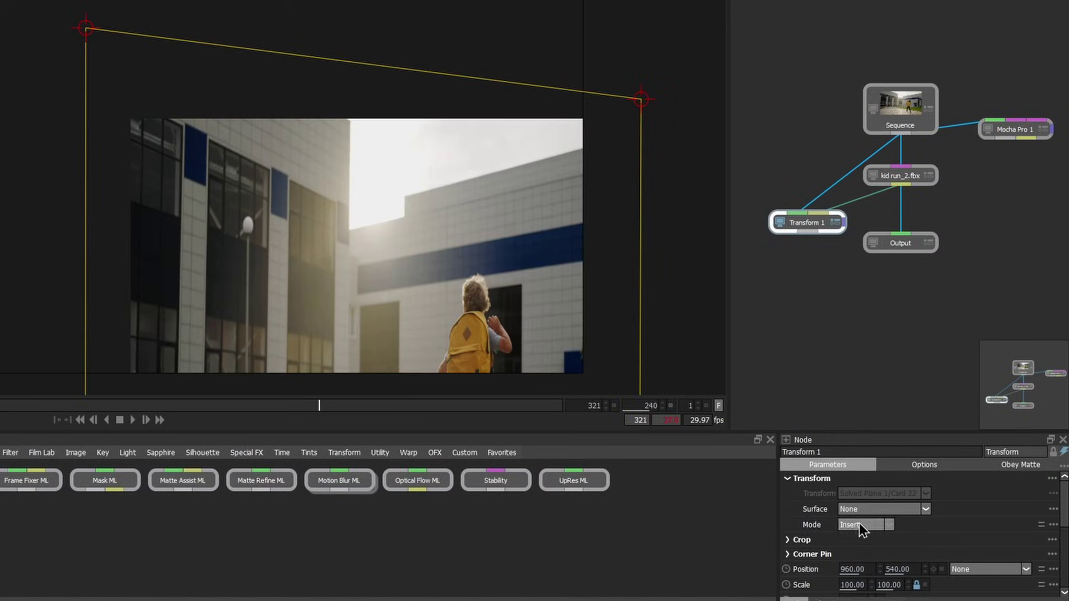
left_click(861, 510)
left_click(863, 537)
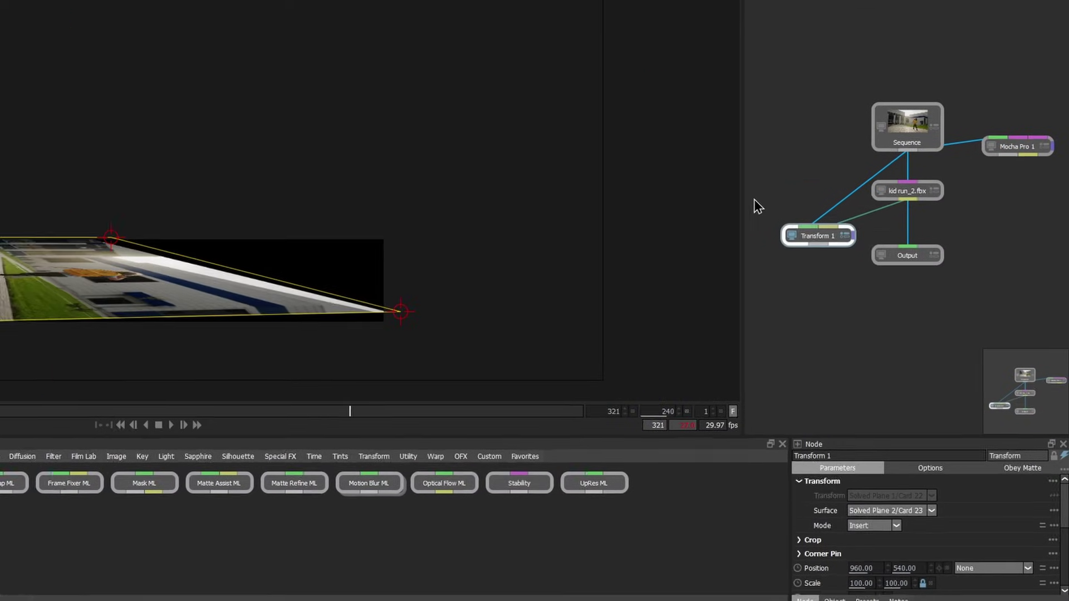
left_click_drag(73, 497, 863, 245)
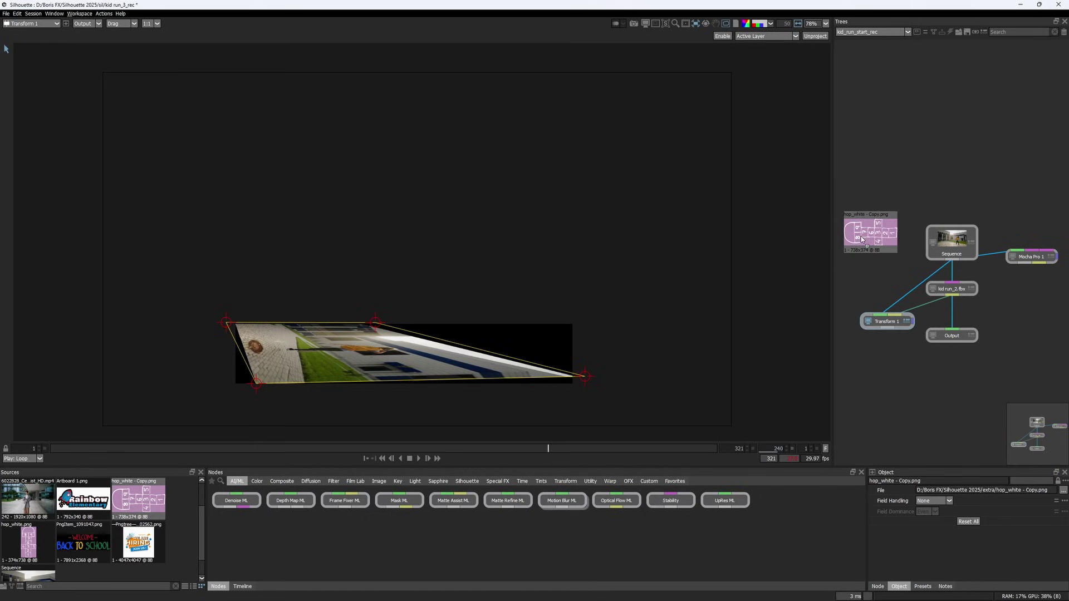
left_click(868, 323)
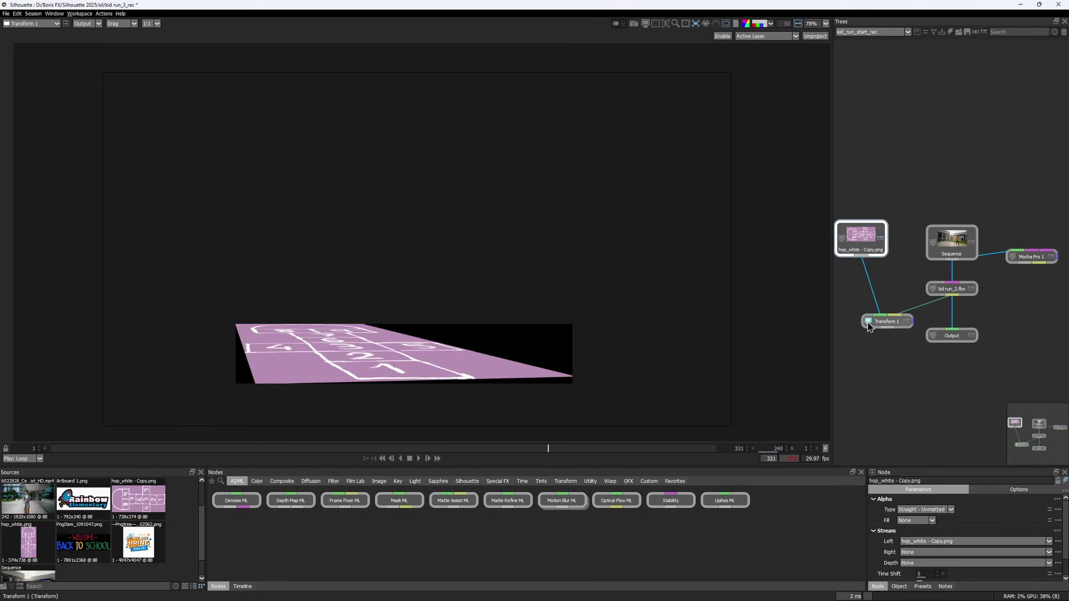
- Add a Composite node below Transform 1, connect the transformed hopscotch image as its foreground, and play the result
key("Tab")
type("comp")
key("Return")
left_click_drag(862, 284, 888, 394)
left_click_drag(874, 388, 884, 340)
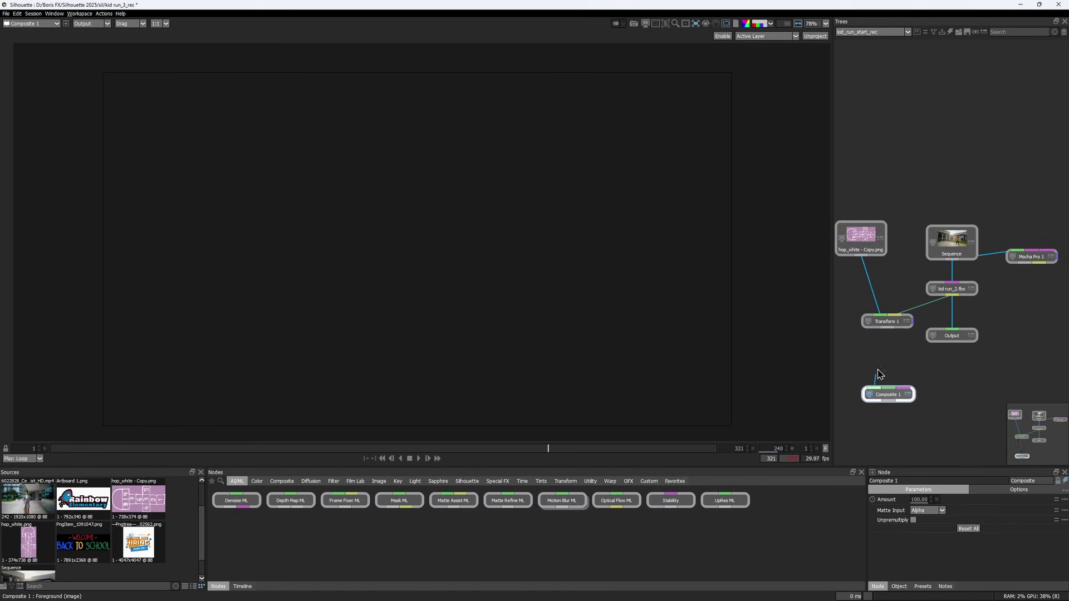
left_click(419, 458)
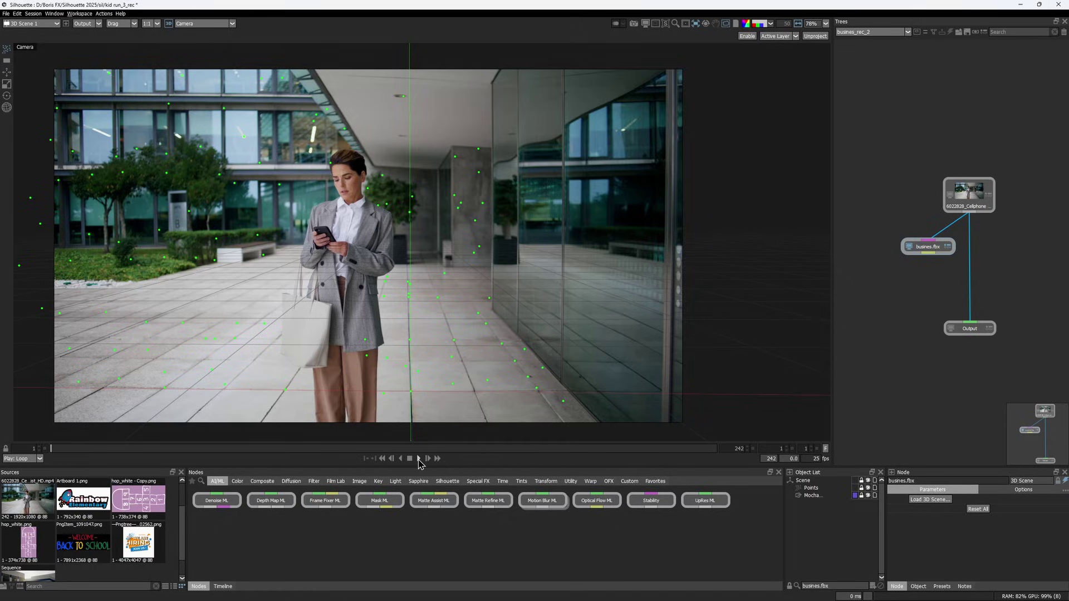
- Play the clip in the busines_rec_2 tree and create a large card on the tiled floor from its feature points
left_click(418, 459)
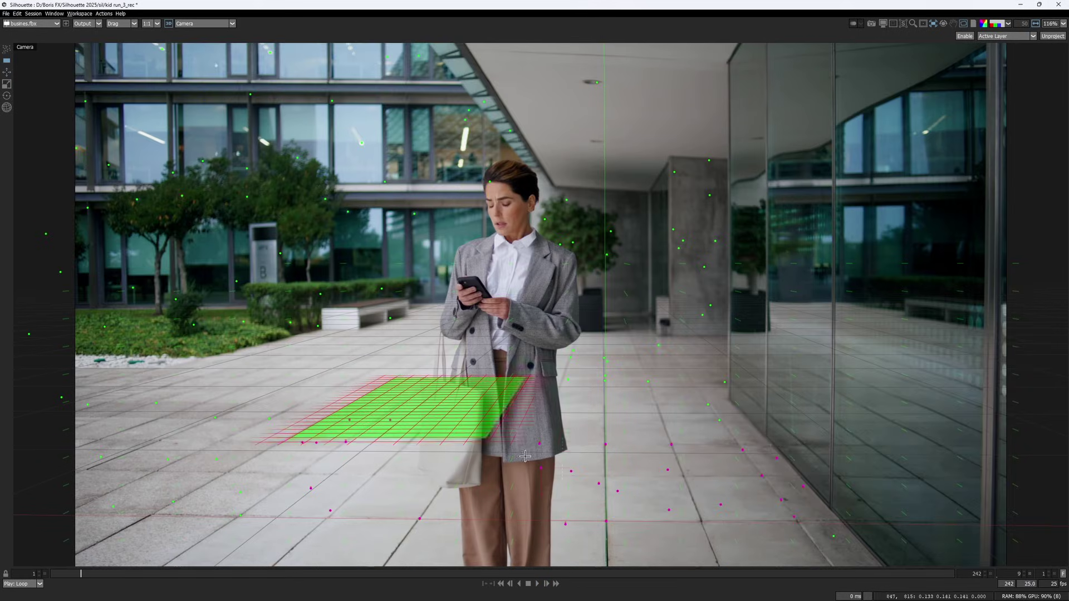
left_click_drag(551, 466, 740, 546)
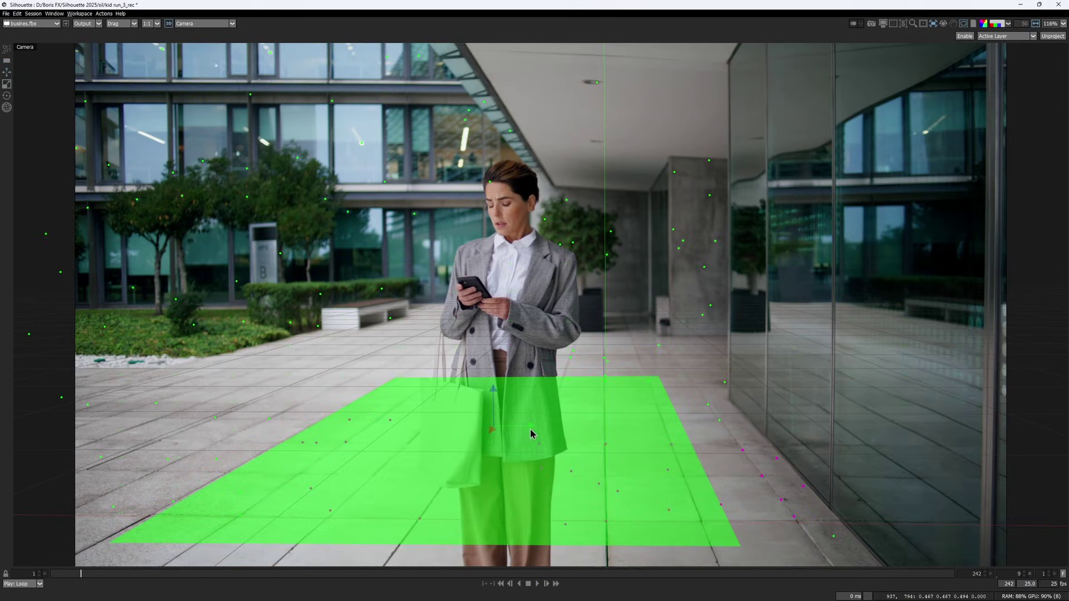
- Move the floor card to the glass wall, rotate it upright to align with the glass, and check it in playback
left_click_drag(530, 427, 801, 453)
left_click_drag(771, 438, 798, 480)
key("r")
left_click_drag(810, 483, 811, 192)
key("space")
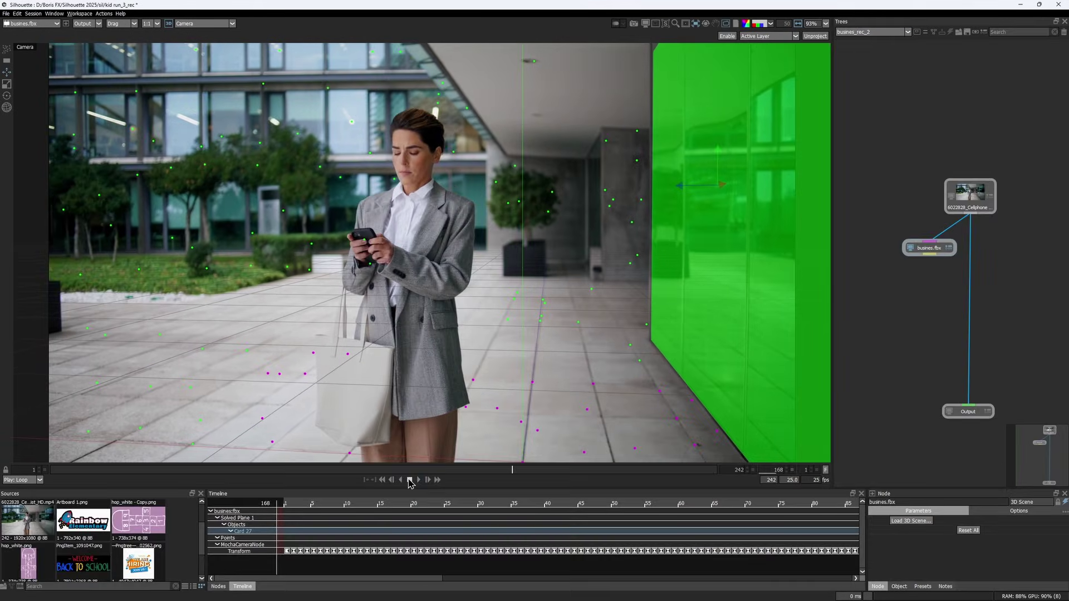
- Bring the We Are Hiring image into the node tree, view it, and add a Premultiply node after it
left_click_drag(139, 564, 879, 183)
double_click(880, 184)
key("Tab")
type("pre")
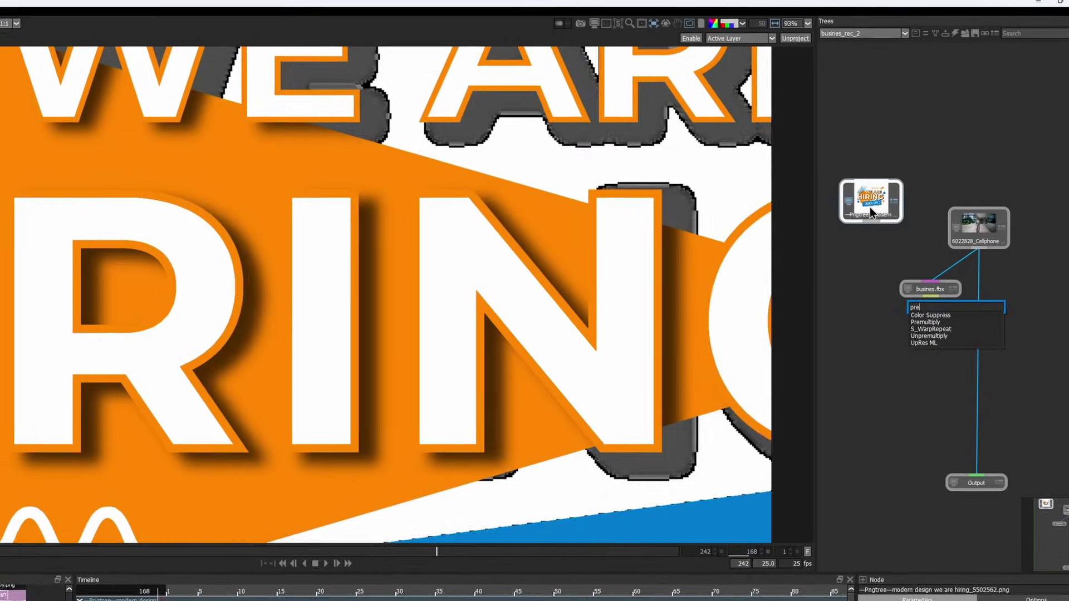
key("Return")
- Add a Resize node after Premultiply 1 and move the busines.fbx node aside to make room
key("Tab")
type("res")
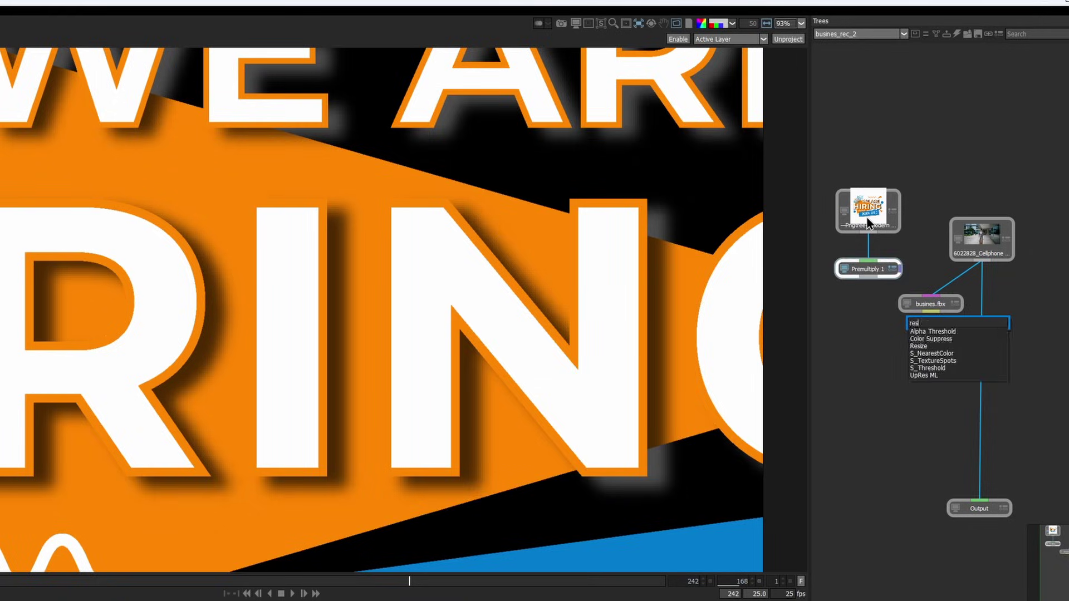
key("Return")
left_click_drag(931, 304, 945, 338)
- Add a Crop node after Resize 1 and trim all four edges of the hiring image slightly inward
key("Tab")
type("crop")
key("Return")
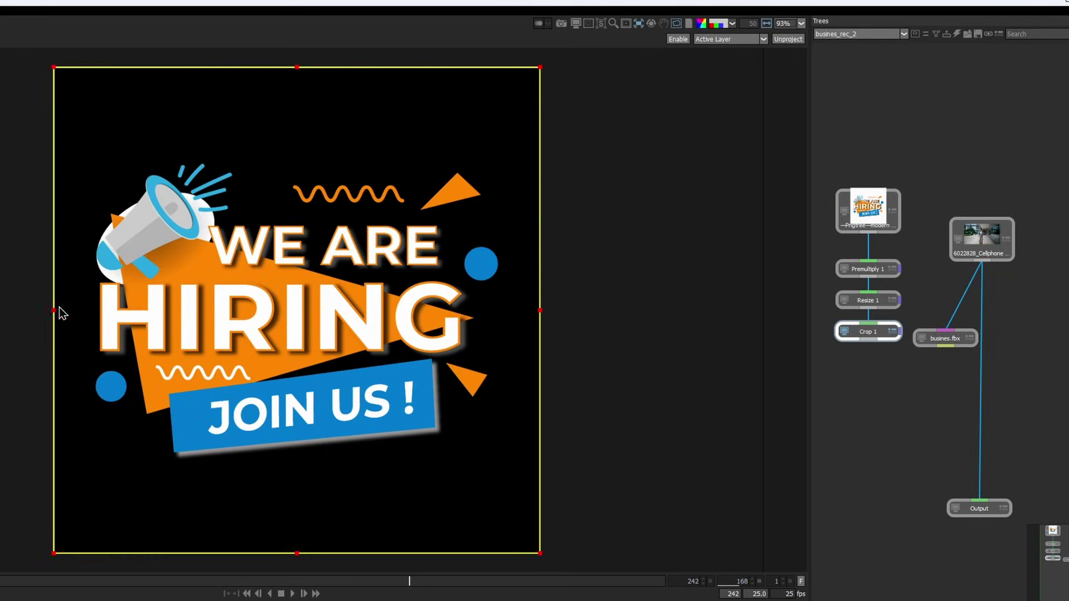
left_click_drag(54, 310, 58, 310)
left_click_drag(540, 310, 535, 309)
left_click_drag(296, 555, 296, 549)
left_click_drag(296, 67, 296, 71)
- Add a Transform node after Crop 1 and connect its data input to the busines.fbx scene node
key("Tab")
type("trans")
key("Up")
key("Return")
left_click_drag(879, 397, 945, 346)
left_click_drag(868, 405, 875, 410)
- Return to the first frame, add a Composite node, and connect the 6022828_Cellphone footage to it
key("Home")
key("Tab")
type("comp")
key("Return")
left_click_drag(982, 262, 882, 499)
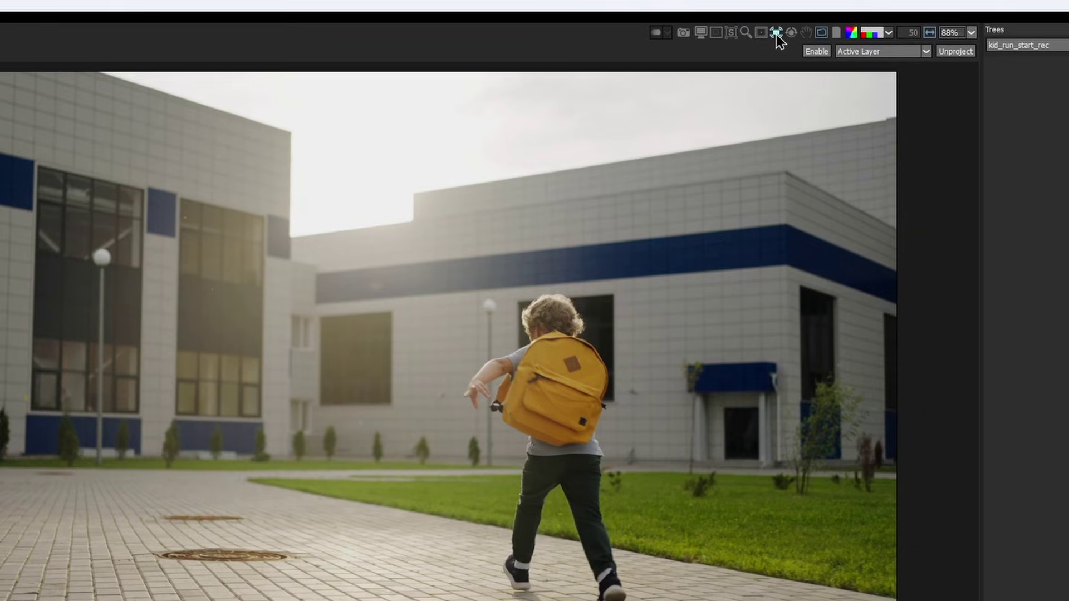
- Stabilize the Viewer of the kid_run_start_rec tree with kid run_2.fbx→Card 22 and play the clip
left_click(880, 51)
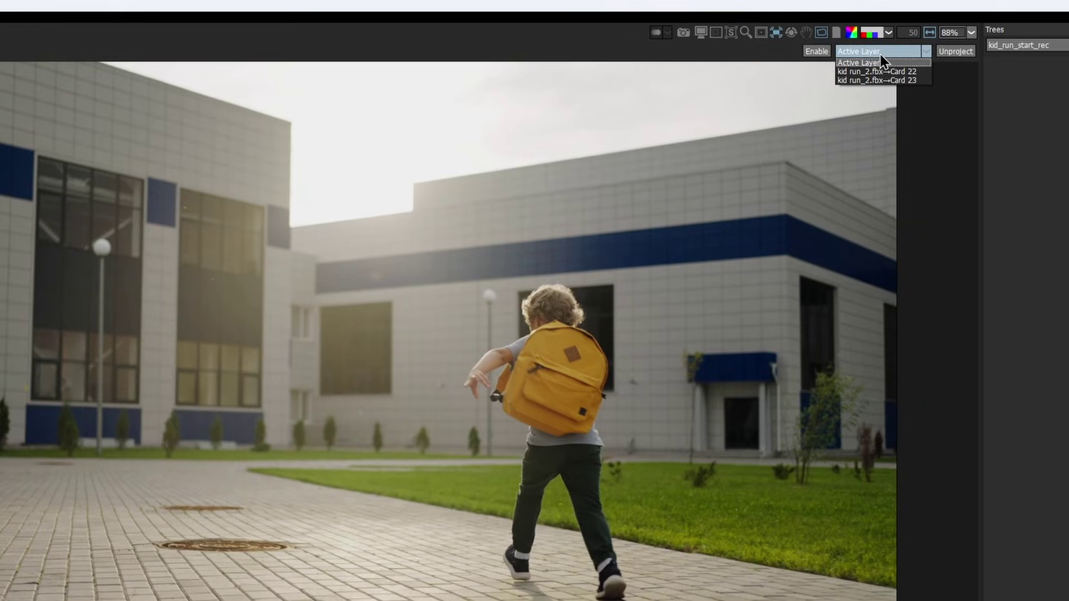
left_click(876, 72)
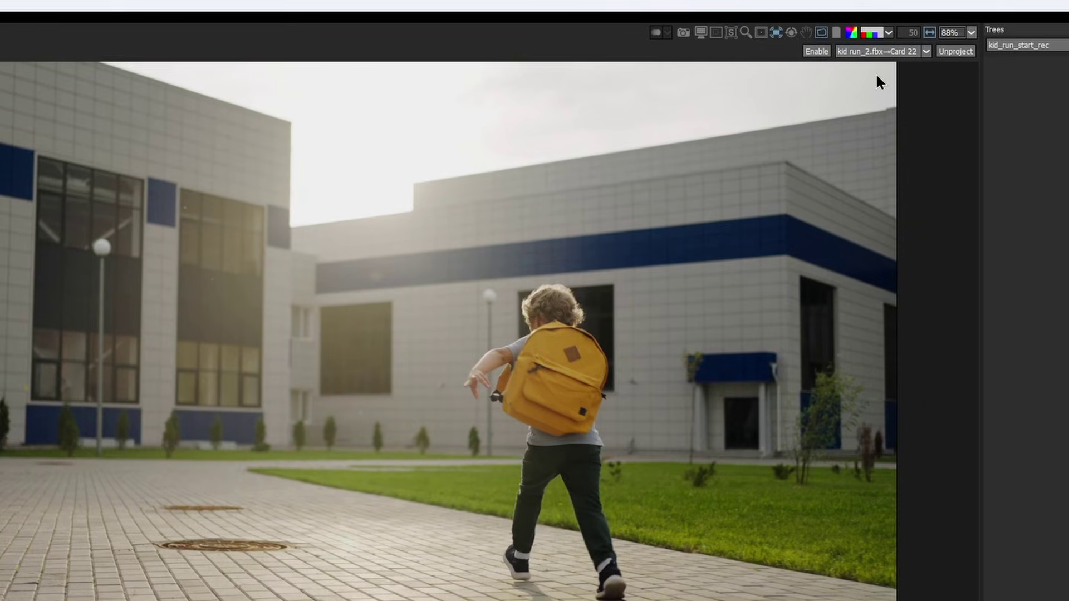
left_click(815, 53)
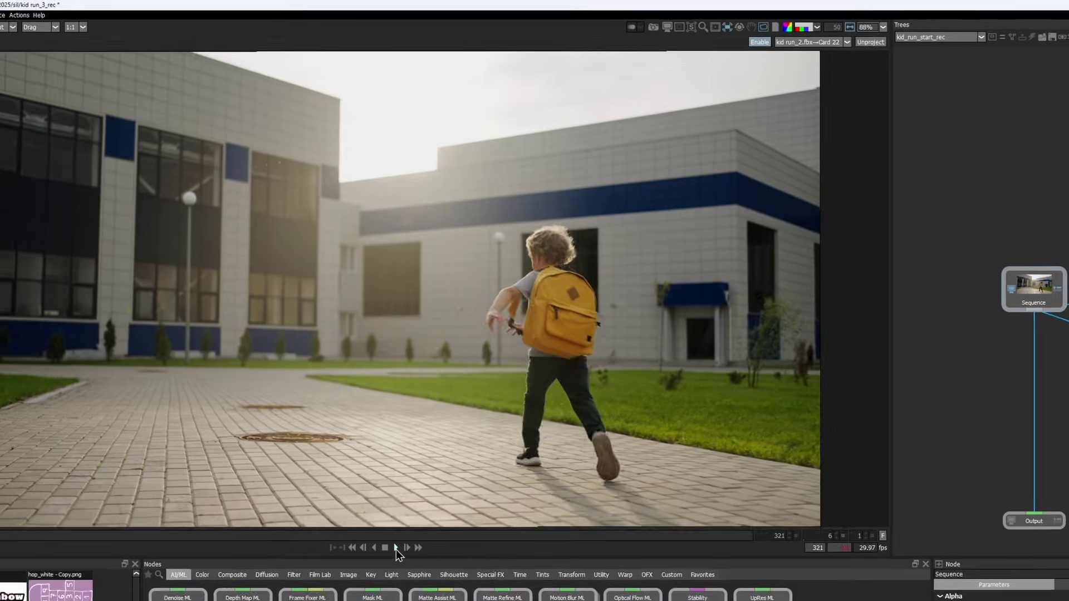
scroll(438, 279, "down", 2)
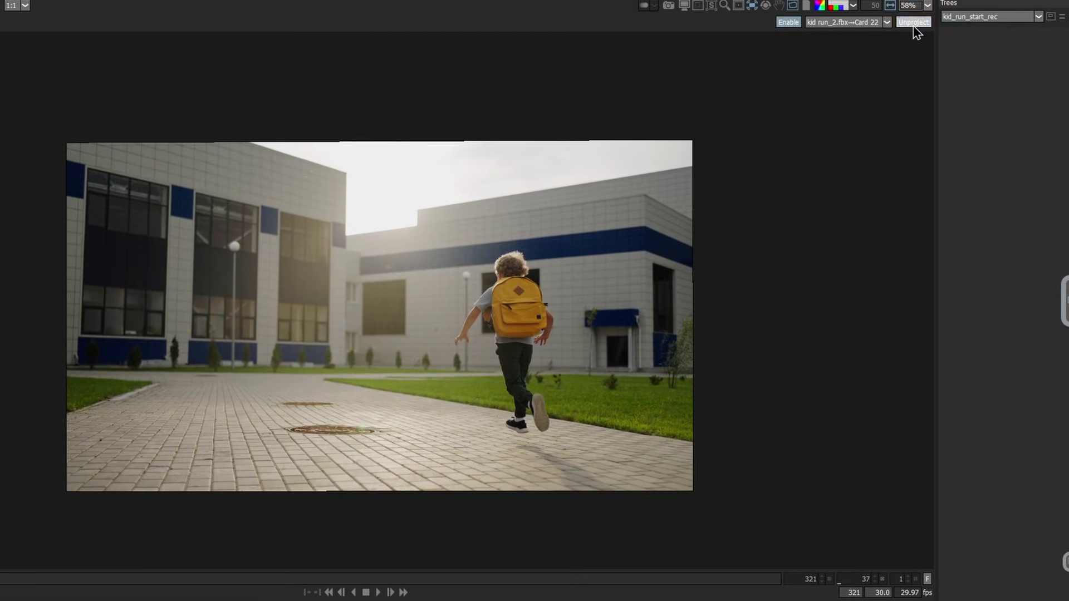
- Unproject the Viewer to see the facade card's surface square-on, and scrub to the first frame for inspection
left_click(848, 31)
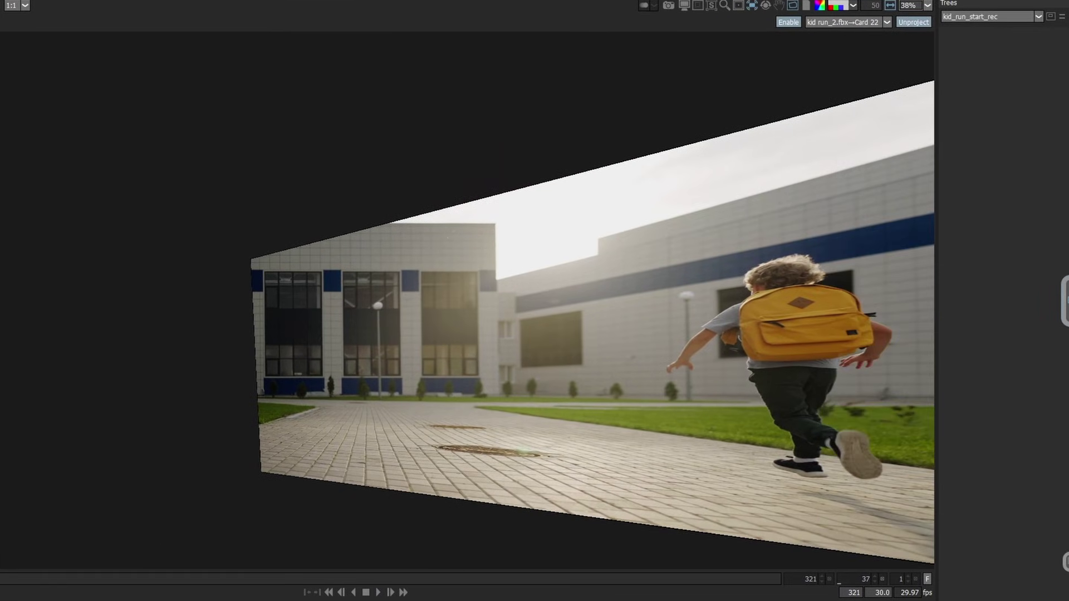
left_click_drag(44, 580, 0, 585)
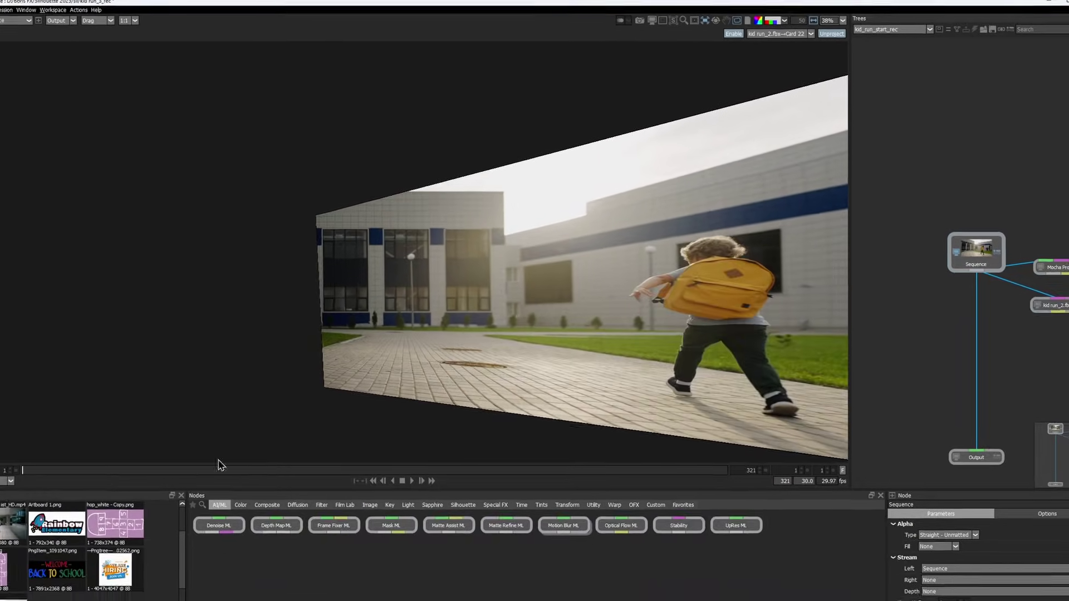
scroll(433, 228, "up", 3)
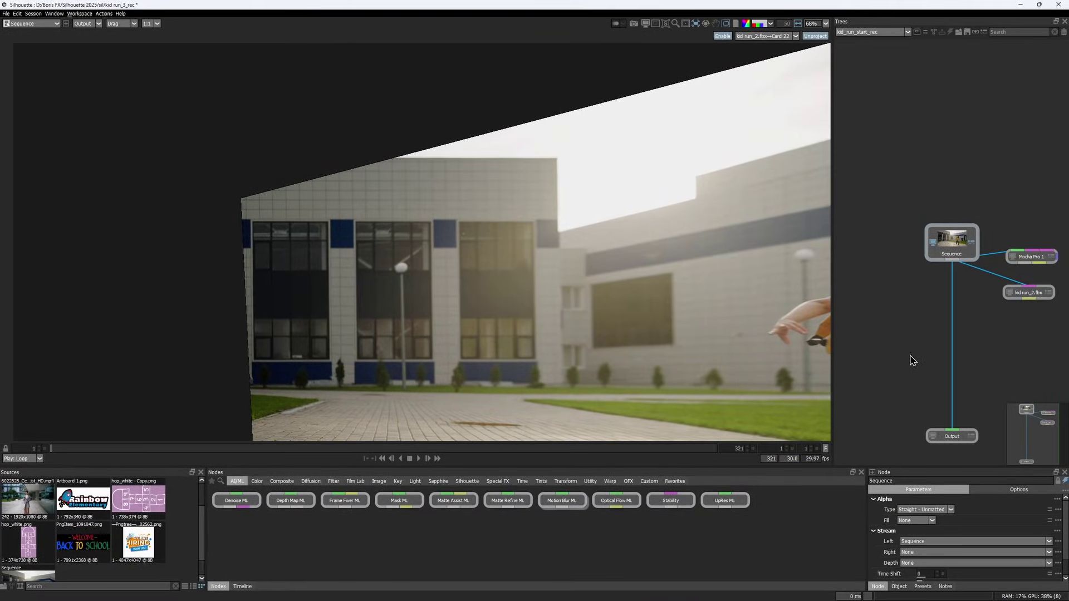
- Insert a Paint node between the Sequence and Output nodes and select the Color brush for painting on the facade
left_click(948, 271)
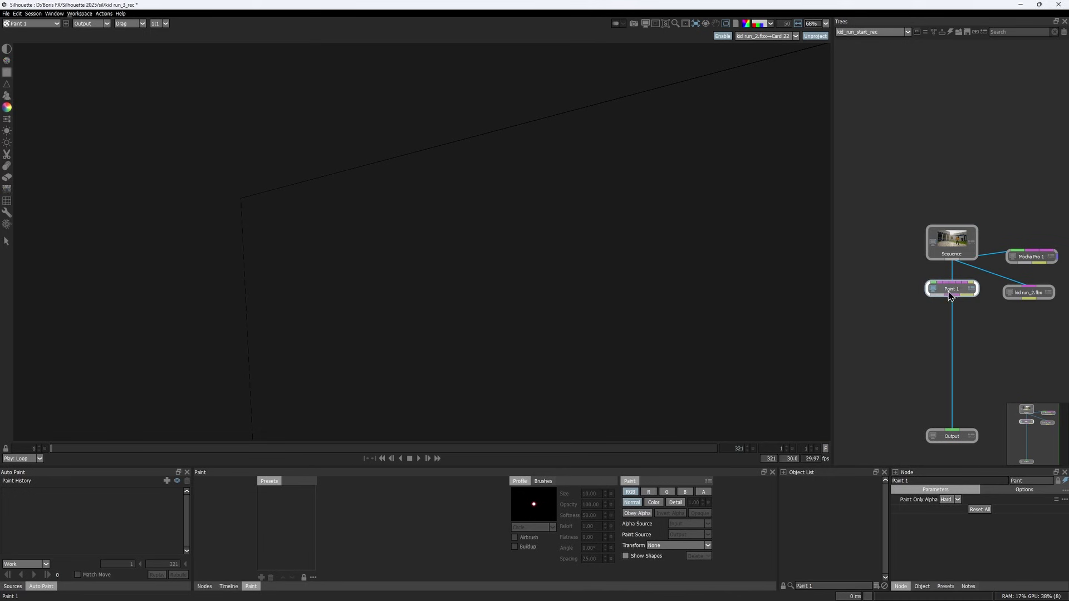
left_click_drag(952, 291, 970, 341)
left_click(8, 107)
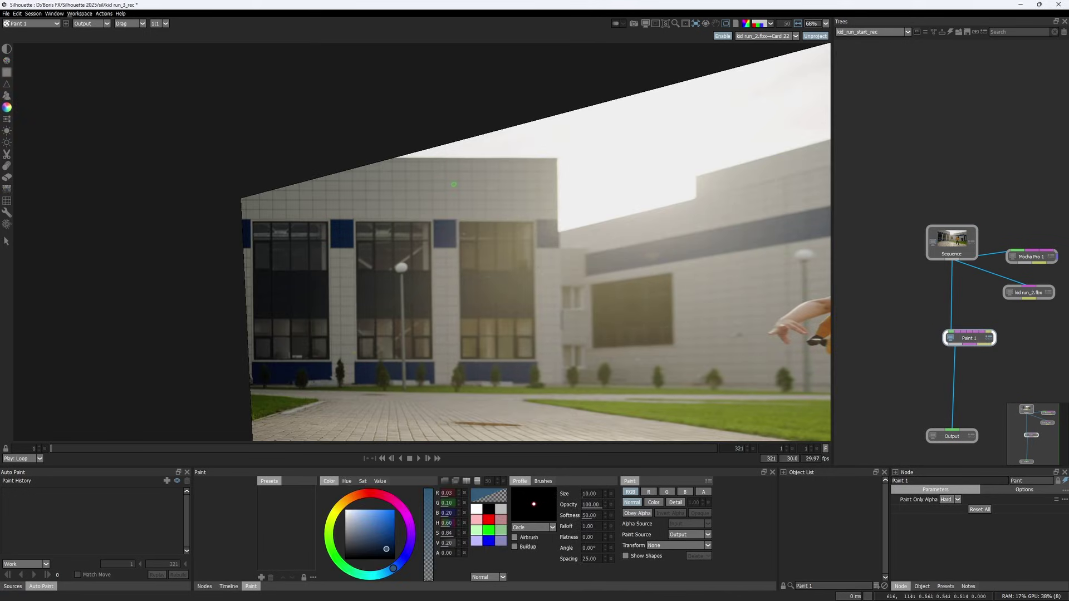
scroll(428, 155, "up", 3)
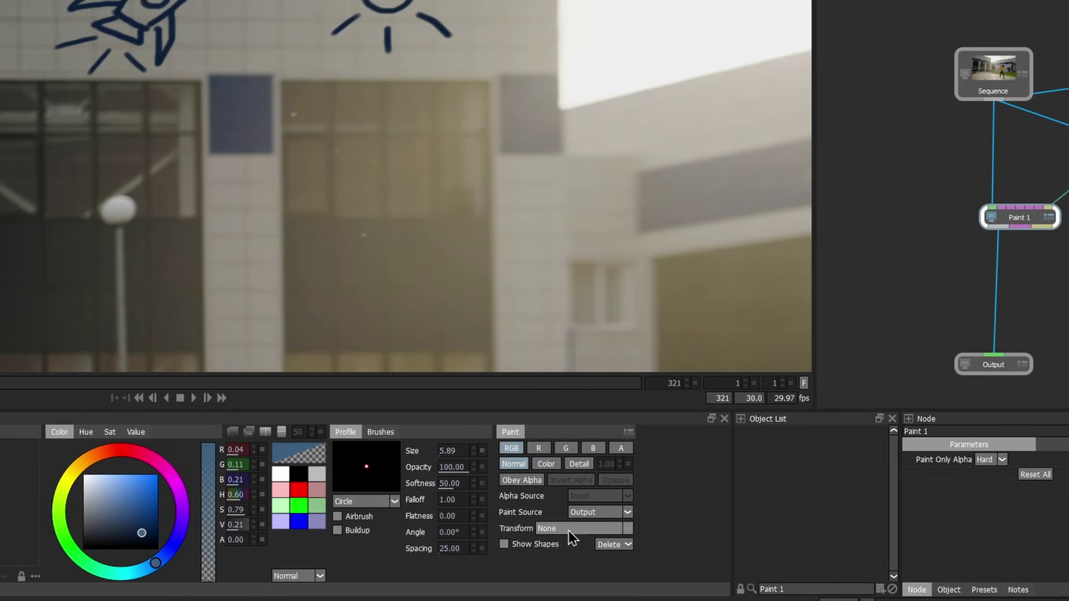
- Set the Paint transform to Card 22 and replay the painted strokes across all frames with Match Move enabled
left_click(473, 528)
left_click(566, 549)
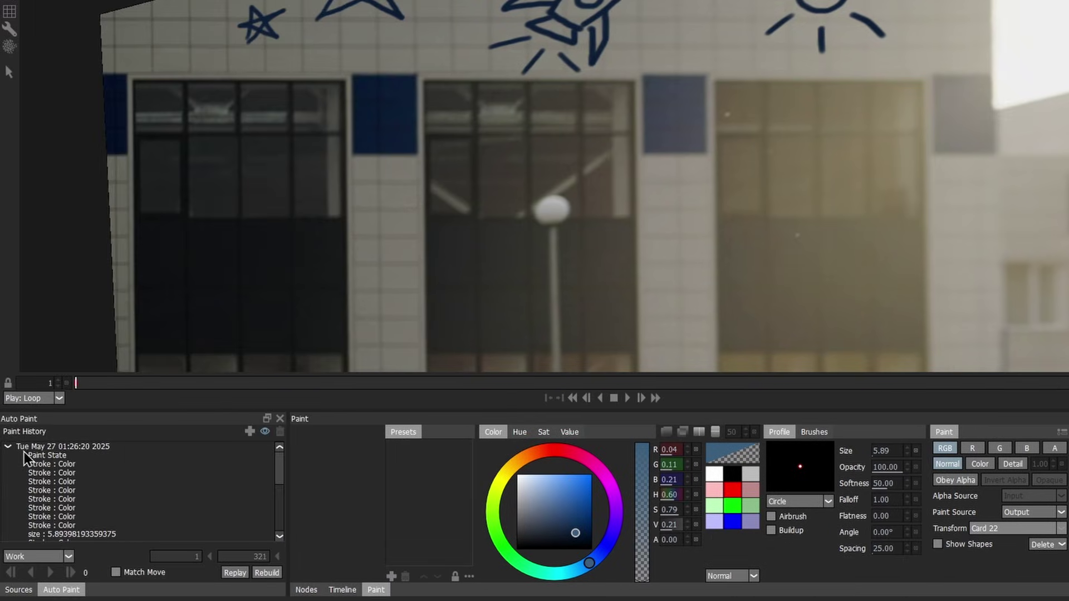
left_click(8, 448)
left_click(50, 448)
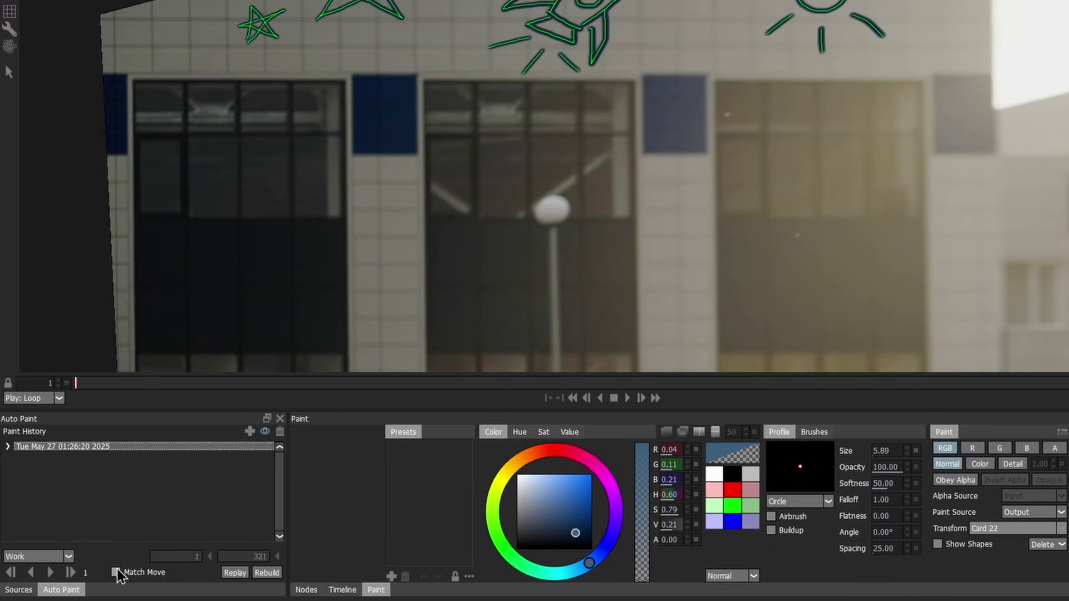
left_click(50, 572)
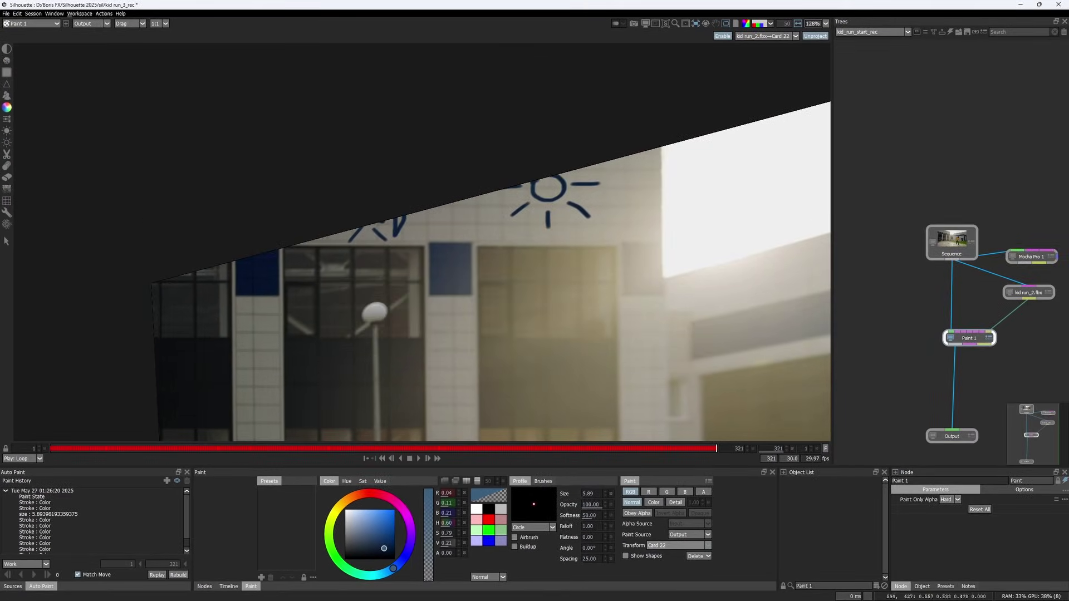
- Turn off Viewer stabilization, play the painted facade from the first frame, and return to frame 1
left_click_drag(716, 449, 50, 460)
left_click(705, 43)
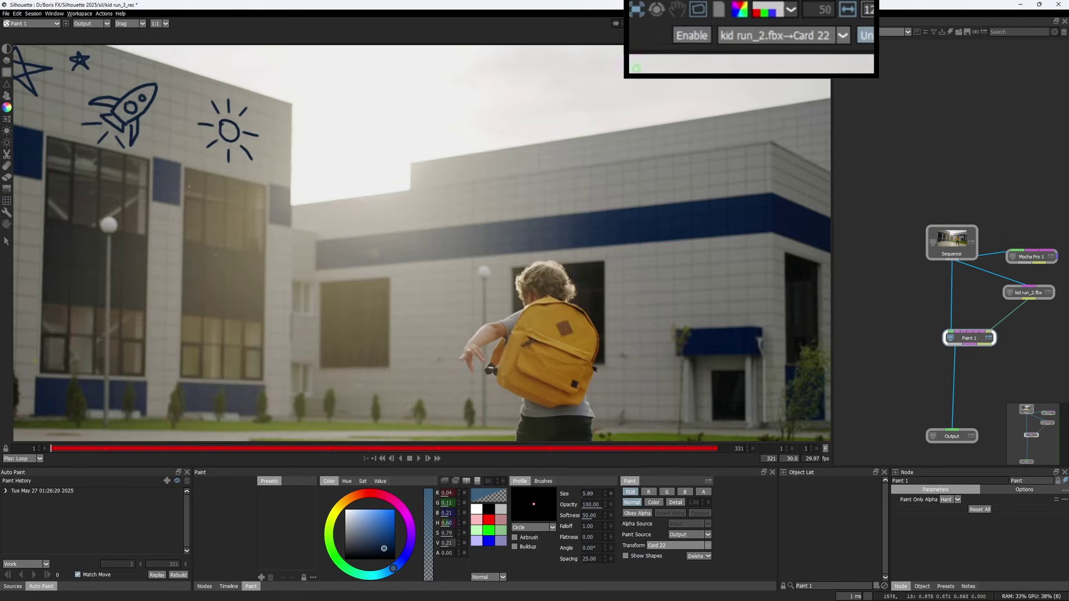
scroll(348, 220, "down", 2)
left_click_drag(340, 226, 368, 185)
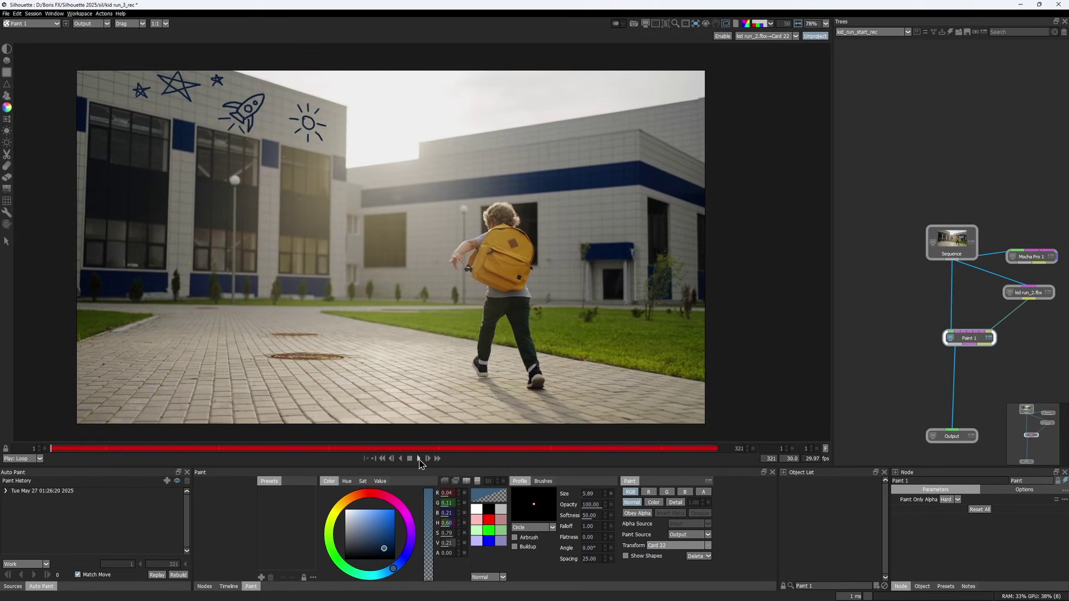
left_click(420, 460)
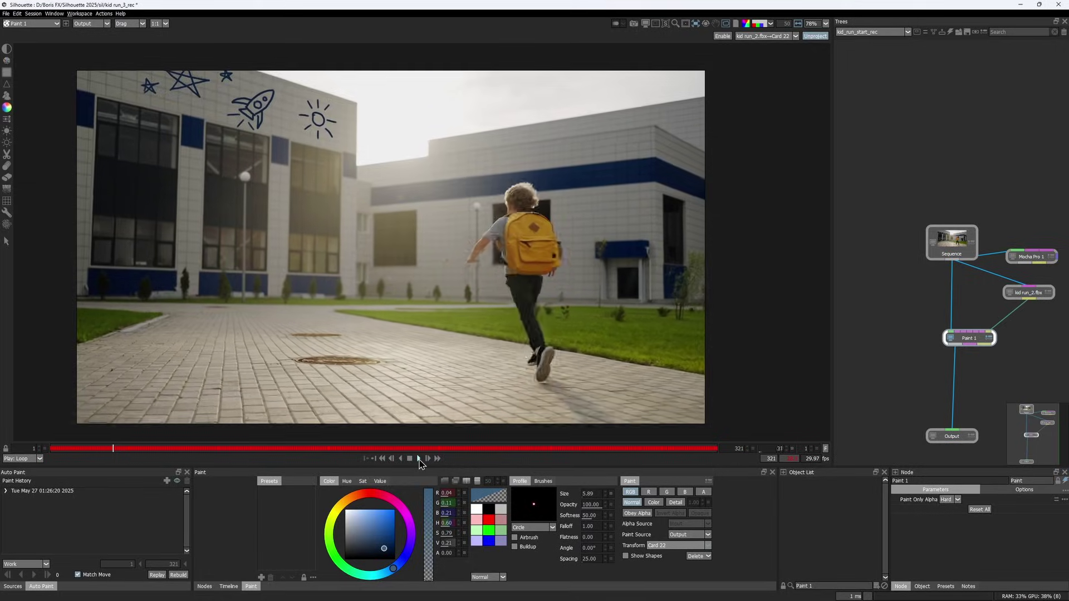
left_click_drag(139, 449, 35, 449)
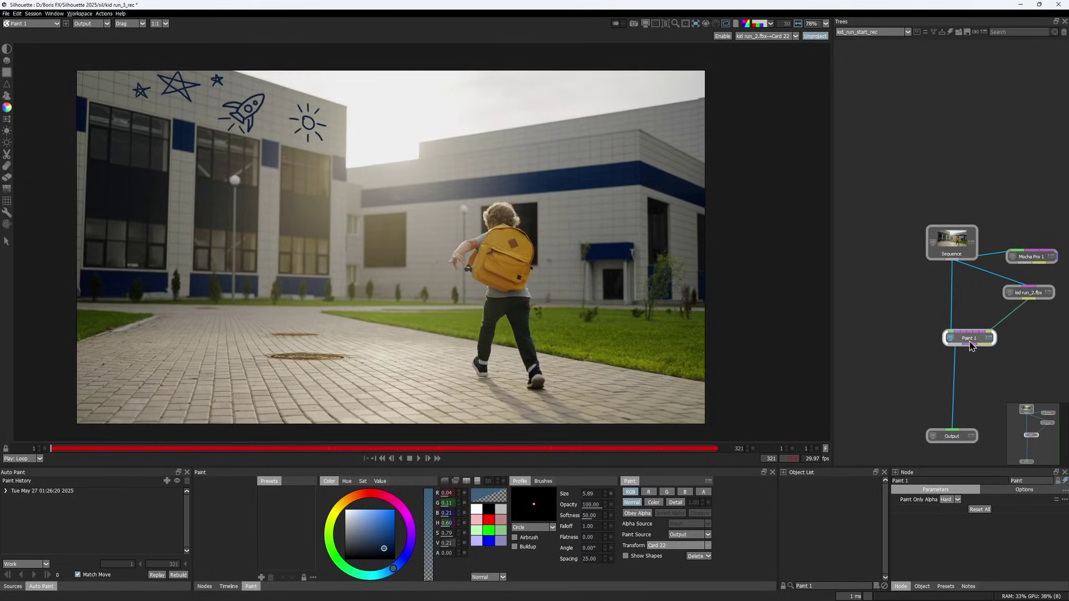
- Delete the Paint node and add an Unproject node to the tree
key("Delete")
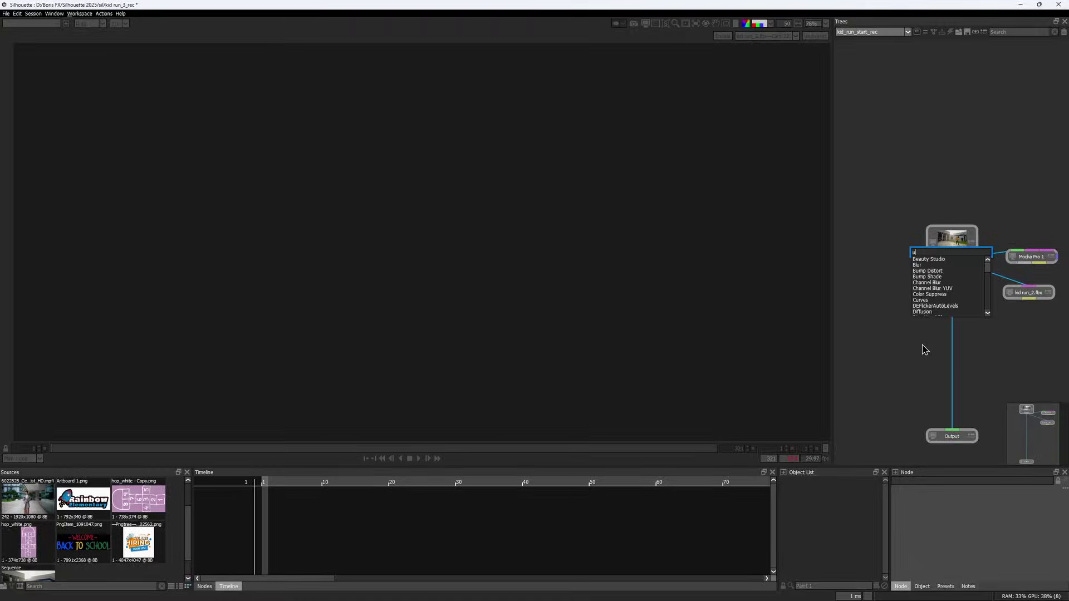
type("nproject")
key("Return")
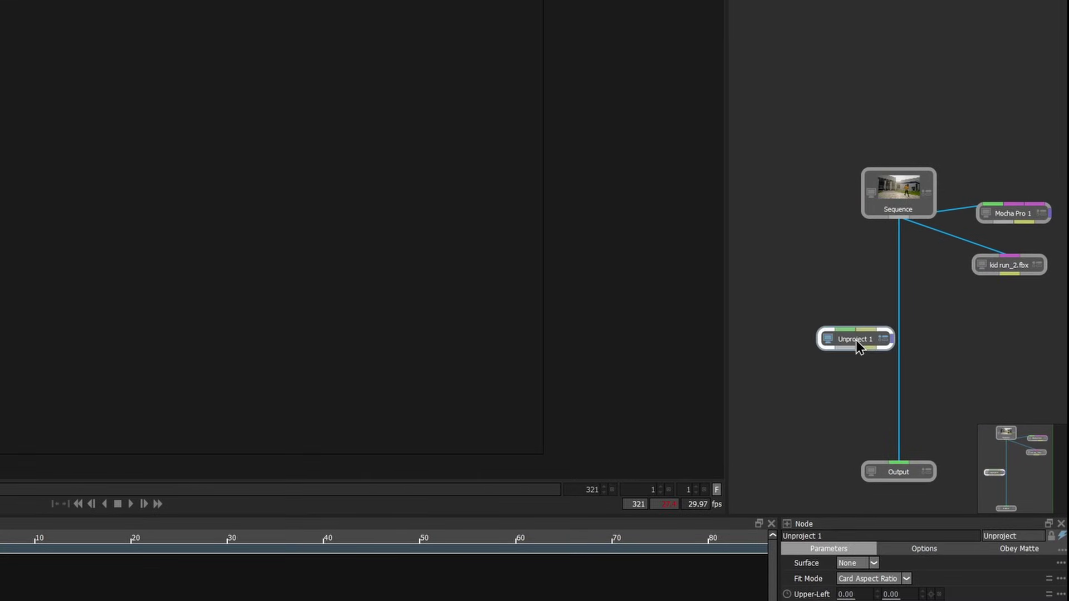
- Place the Unproject node below kid run_2.fbx, connecting its image input to the Sequence and its data input to the kid run_2.fbx scene
left_click_drag(856, 340, 1007, 338)
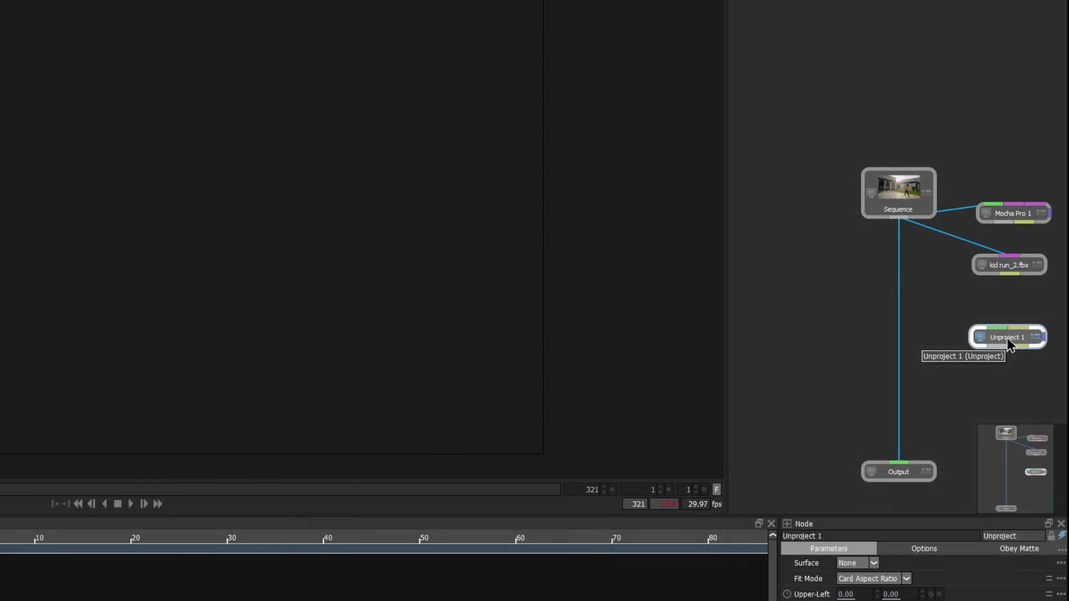
left_click_drag(1000, 329, 910, 229)
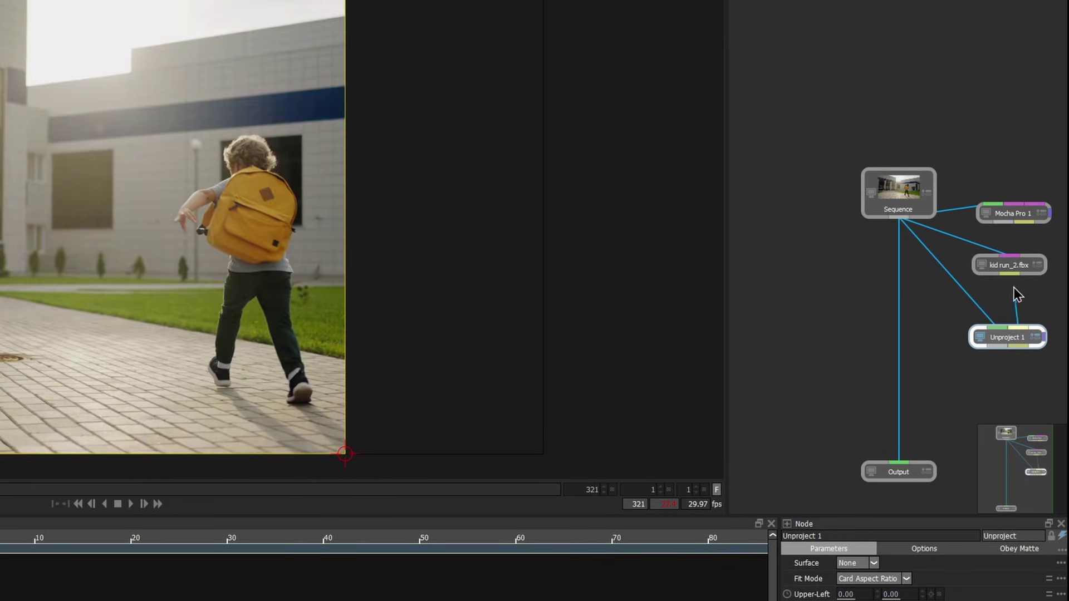
left_click_drag(1011, 274, 1011, 274)
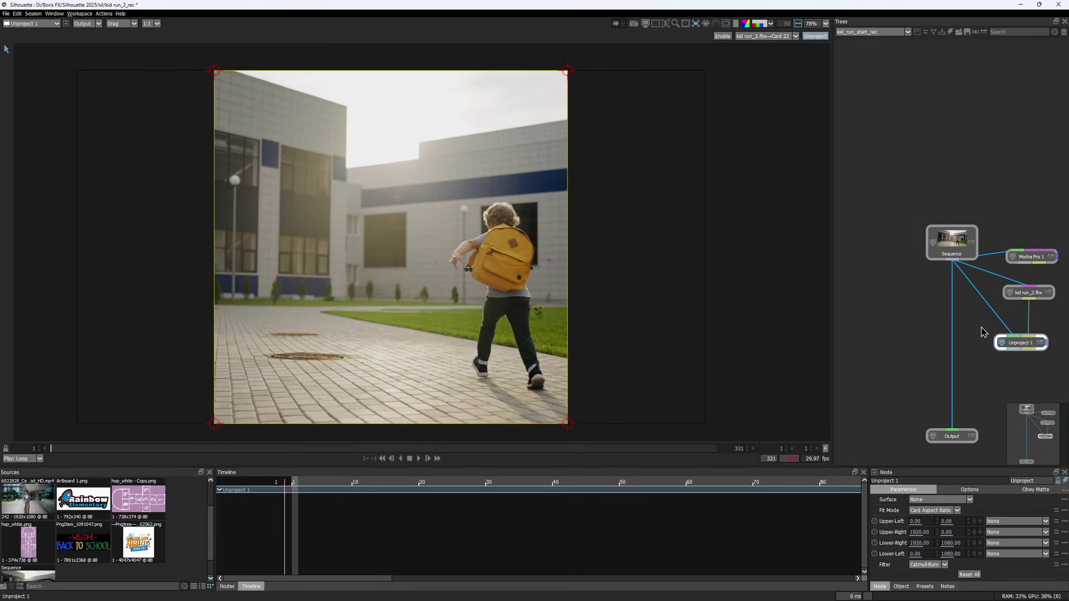
- At the first frame of the kid run_2.fbx scene, create a card on the foreground pavement from the selected ground tracking points
left_click(1011, 293)
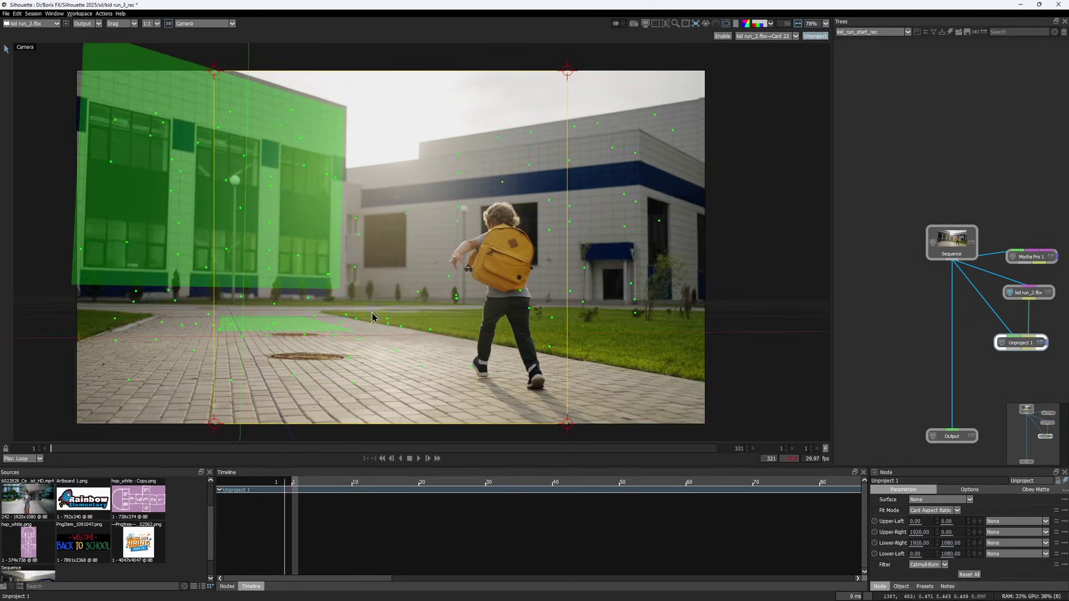
left_click(212, 449)
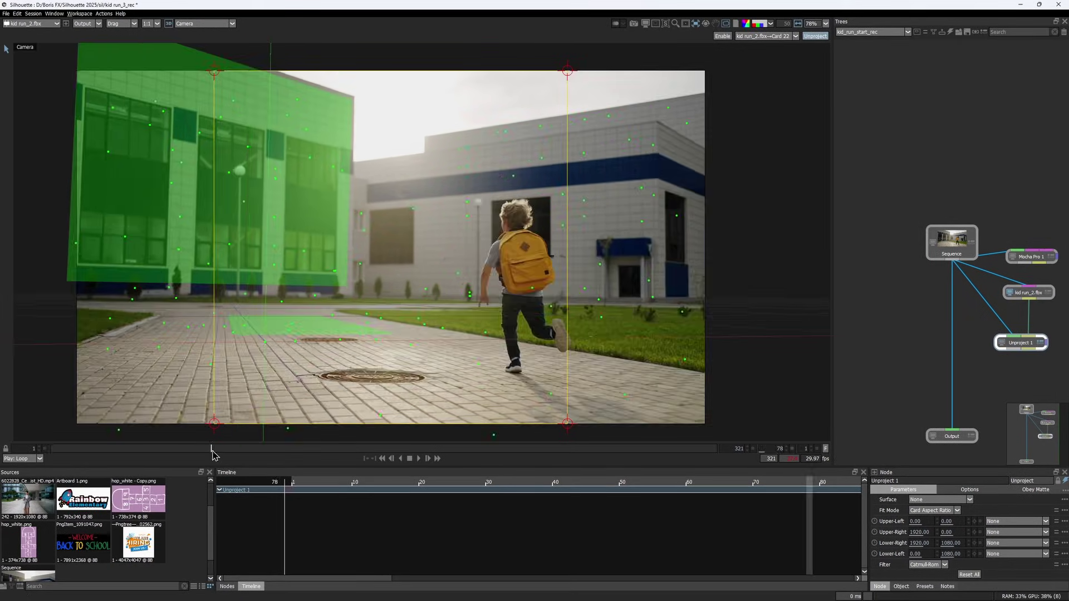
left_click(1048, 295)
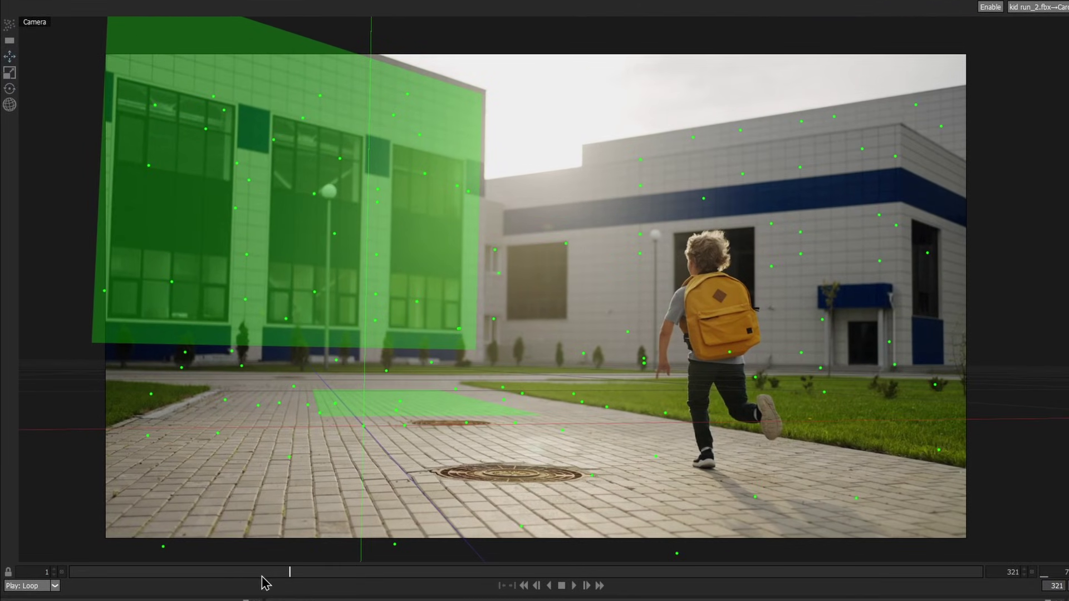
left_click_drag(265, 583, 55, 576)
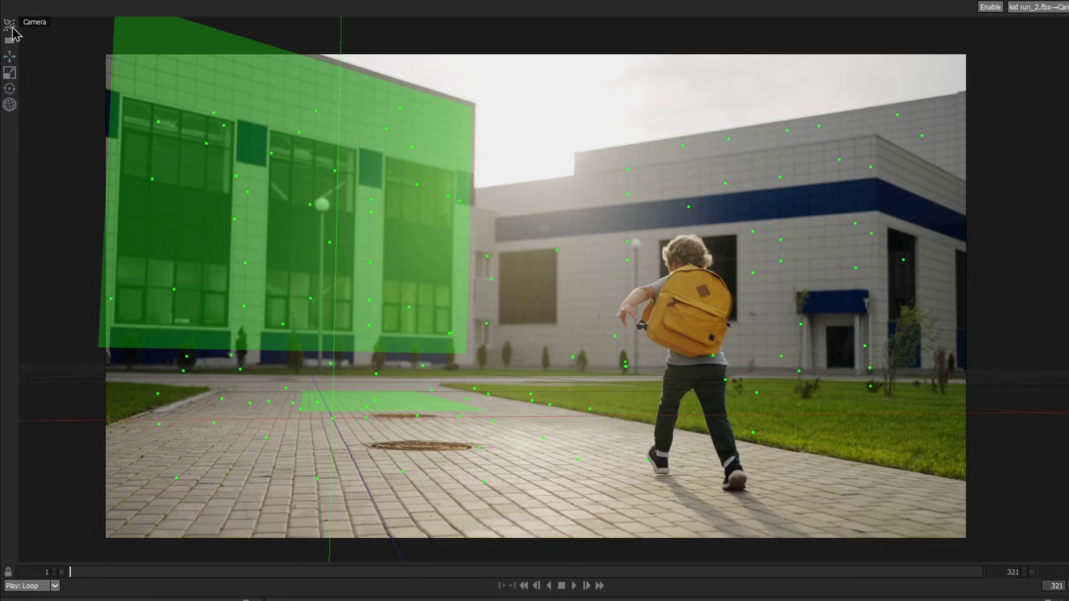
left_click(12, 28)
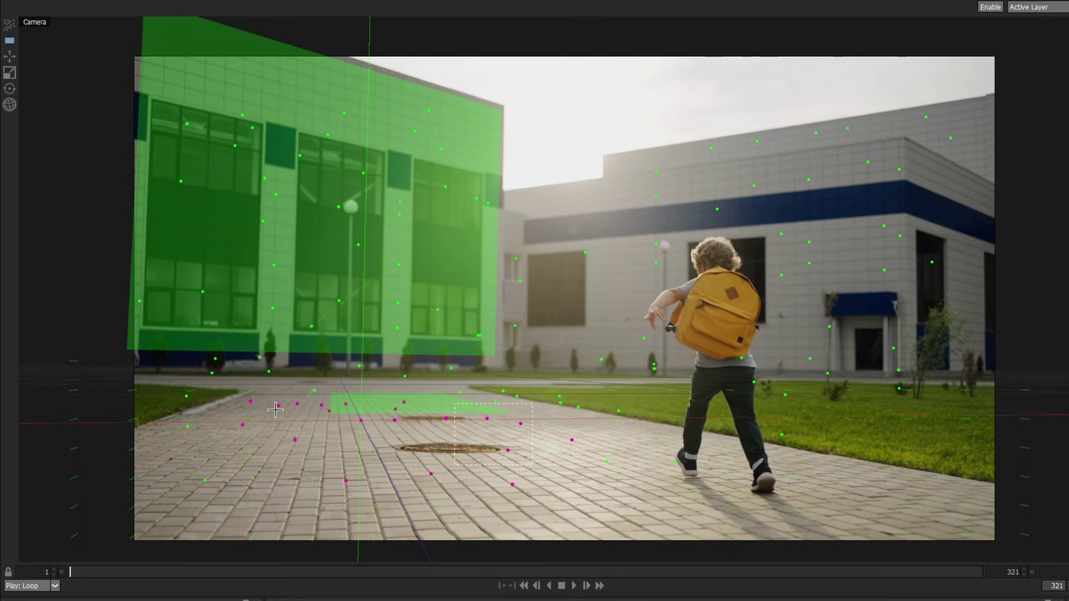
left_click_drag(244, 421, 916, 549)
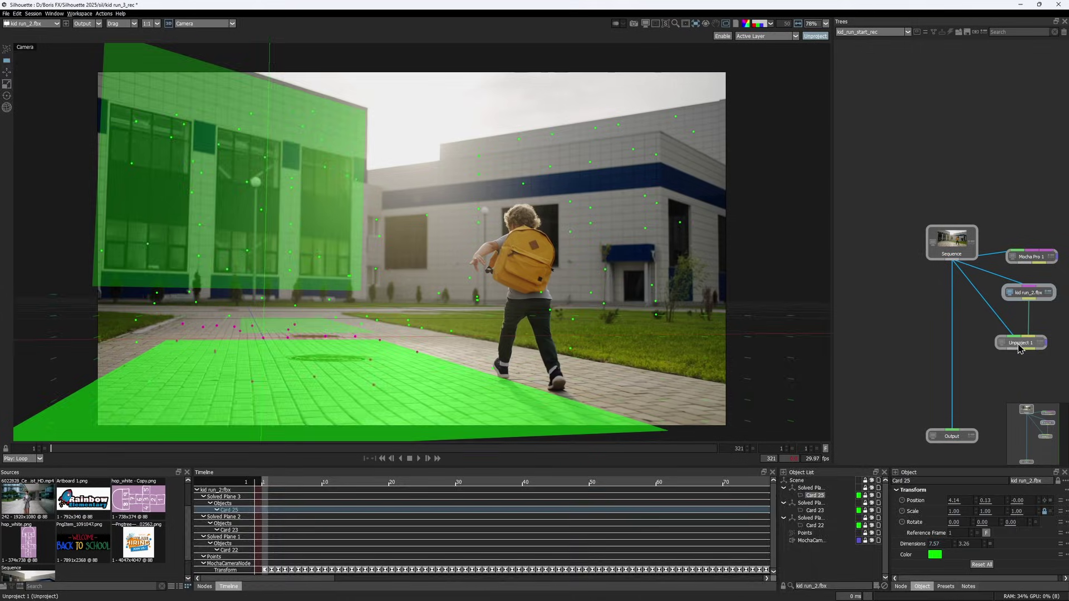
- Set the Unproject node's surface to Solved Plane 3/Card 25
left_click(1020, 345)
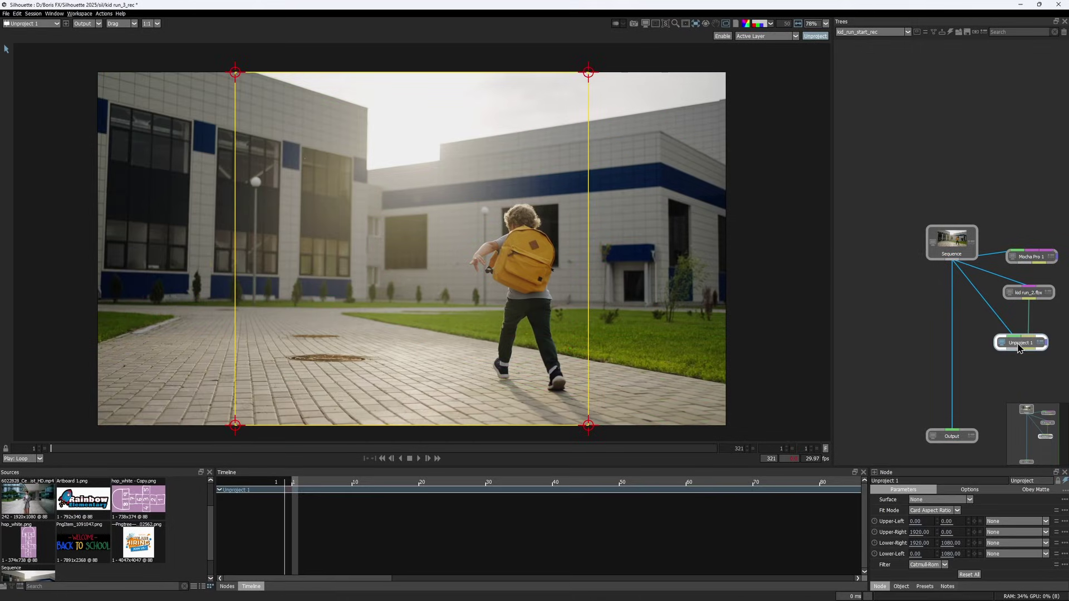
left_click(938, 500)
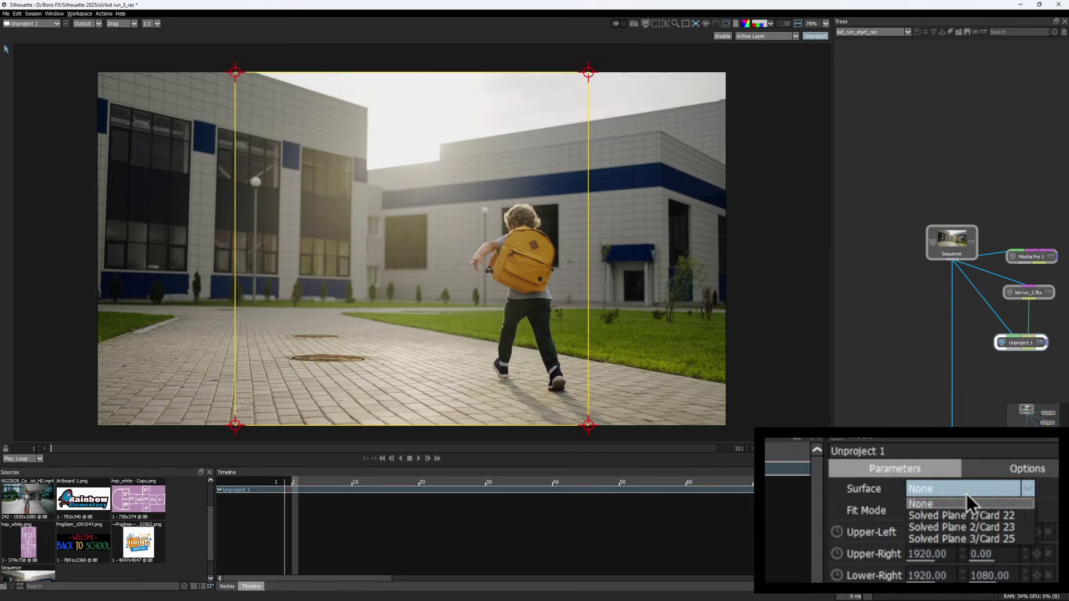
left_click(963, 539)
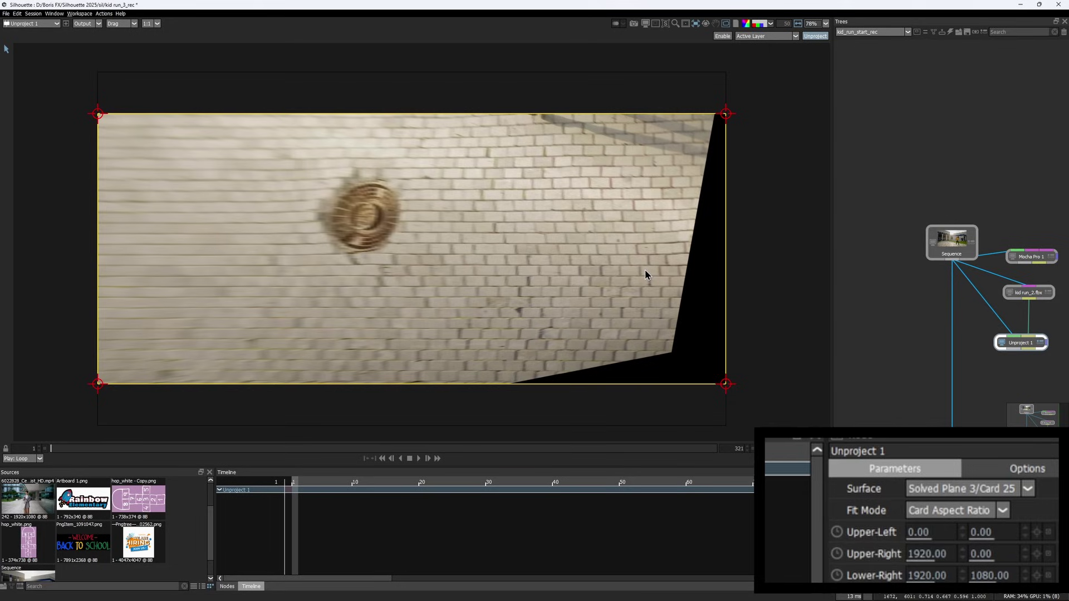
- Try the Square fit mode on the Unproject node and settle on Fit to Session
left_click(933, 506)
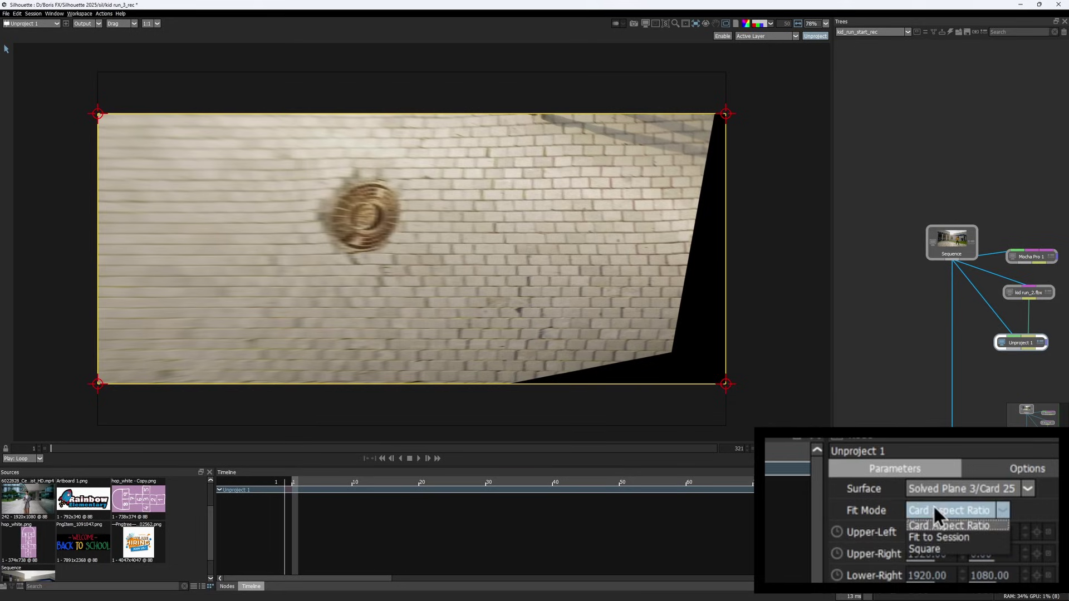
left_click(960, 525)
left_click(962, 511)
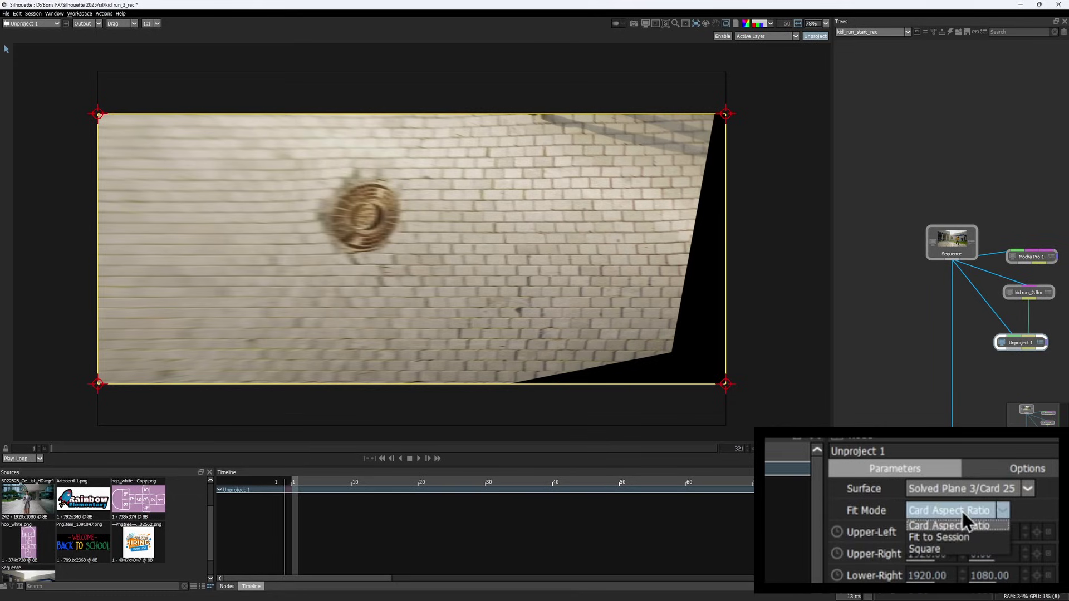
left_click(938, 550)
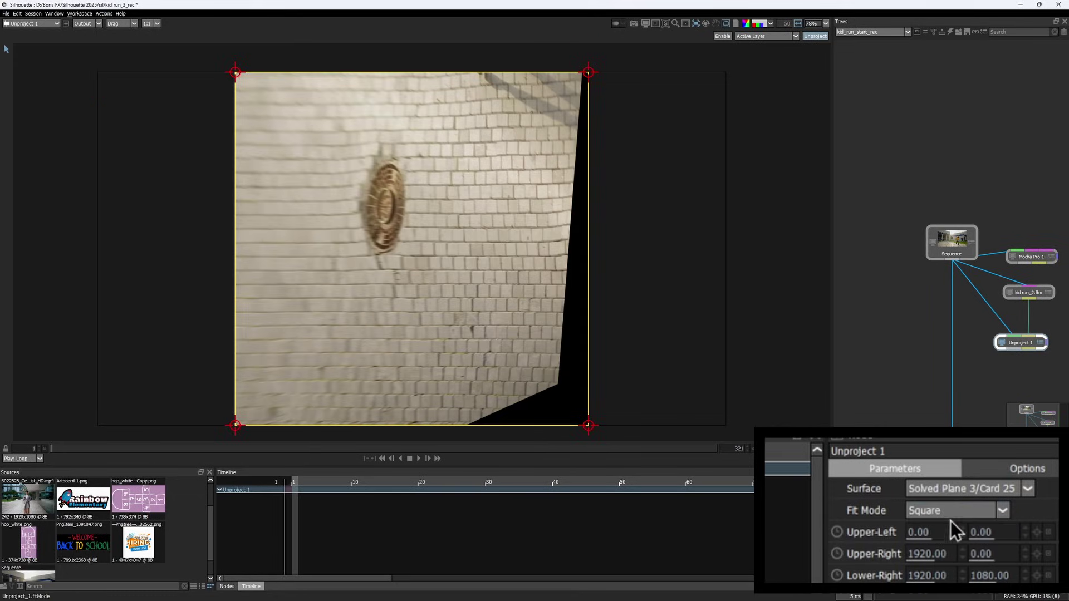
left_click(953, 517)
left_click(942, 539)
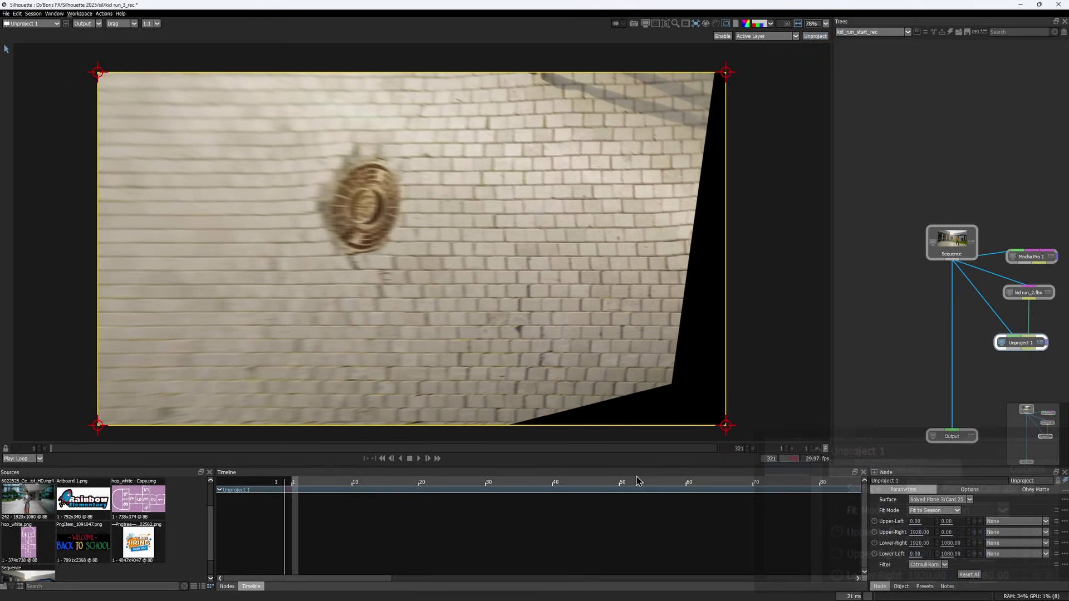
- Play the unprojected pavement clip and scrub back to the first frame
left_click(419, 459)
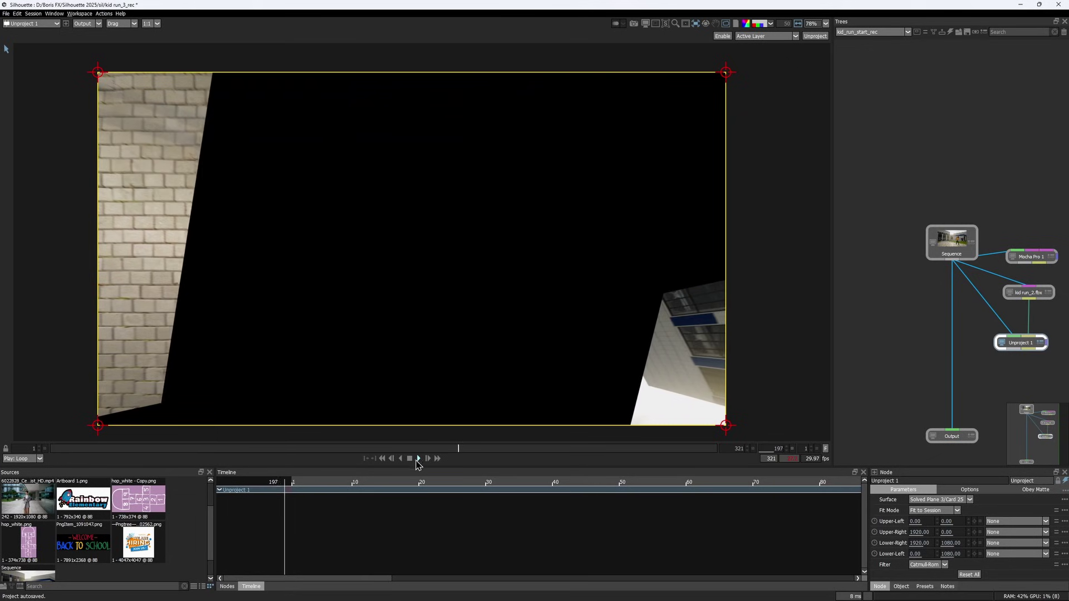
left_click(361, 448)
left_click_drag(345, 446, 68, 457)
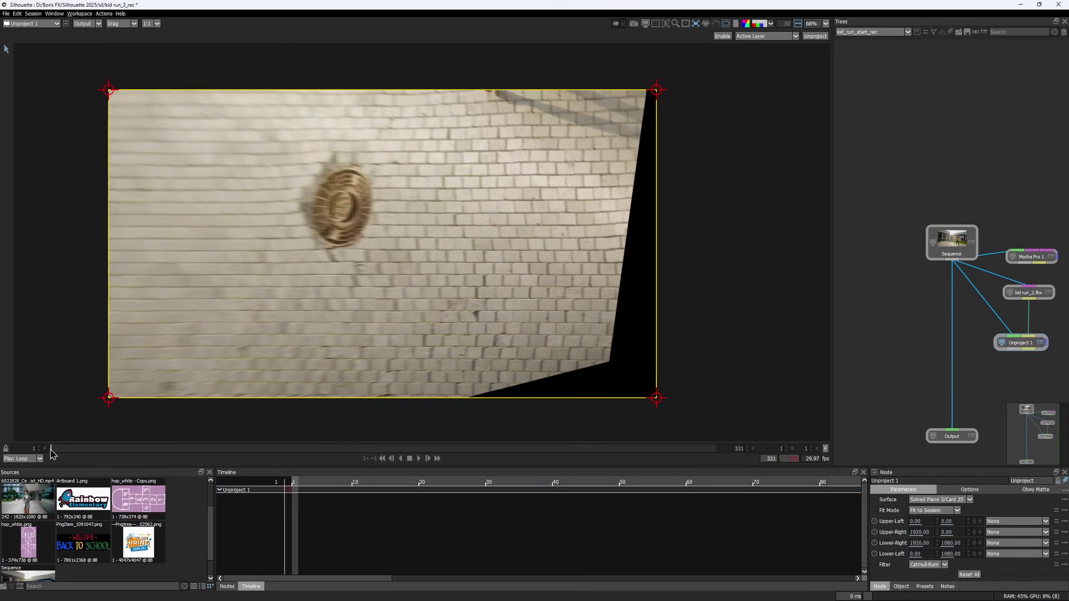
- Go to frame 104, add a Paint node after Unproject 1, and select the Clone brush
left_click_drag(51, 454, 260, 454)
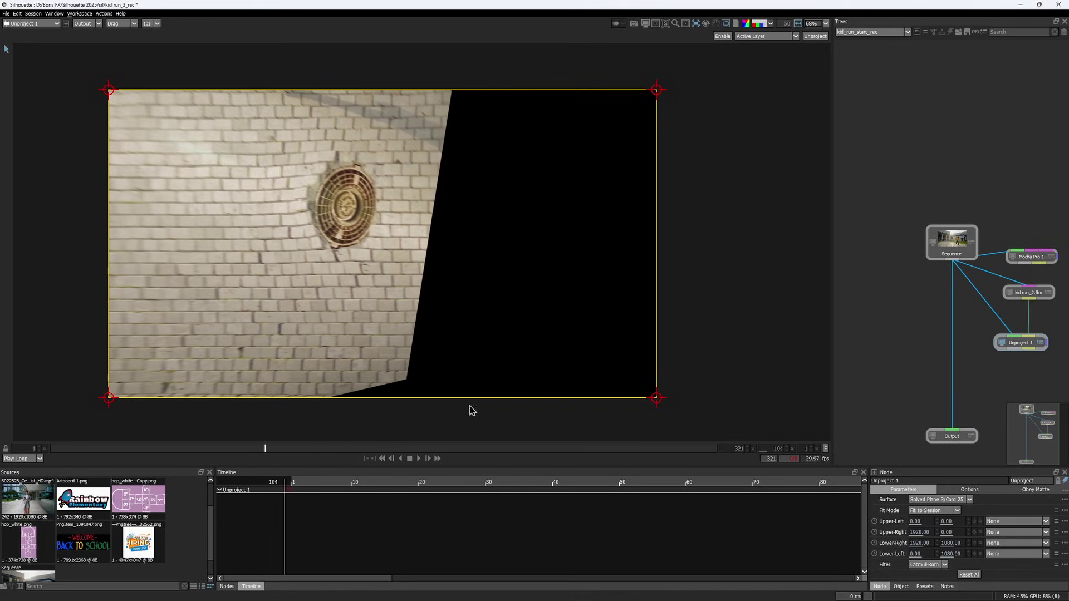
key("Tab")
type("paint")
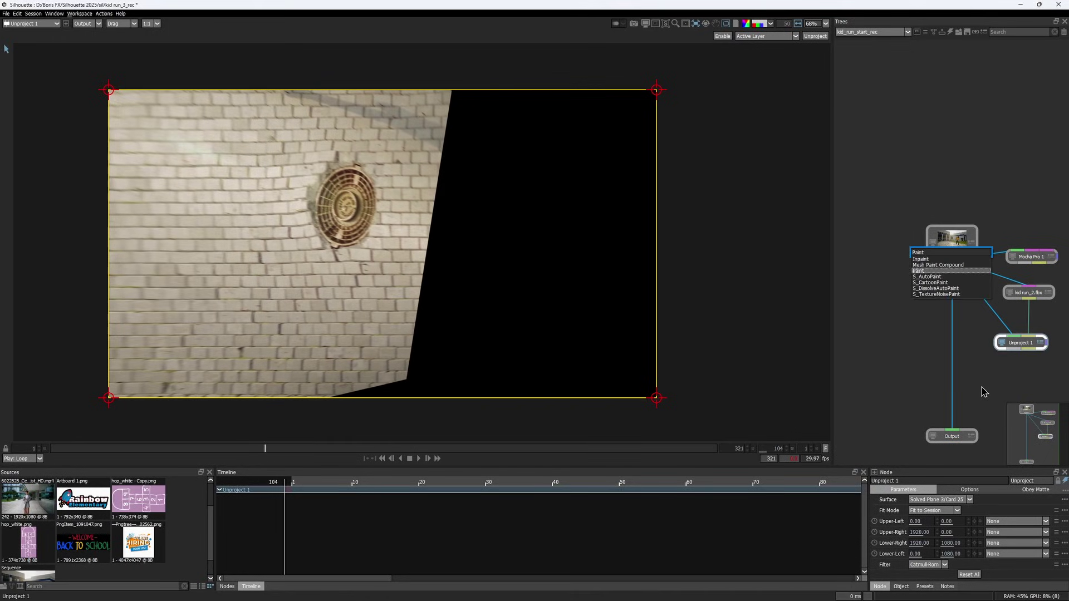
key("Return")
left_click(7, 96)
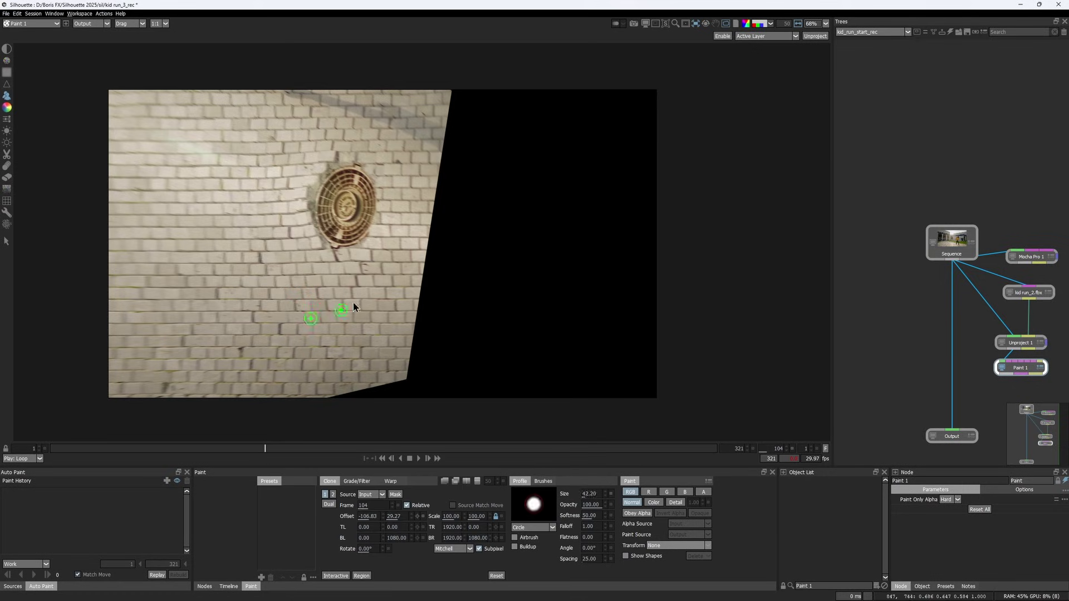
- Clone clean pavement bricks over the manhole cover with a brush size of about 143 to remove it
mouse_move(251, 205)
left_mouse_down()
mouse_move(348, 205)
mouse_move(307, 203)
left_mouse_up()
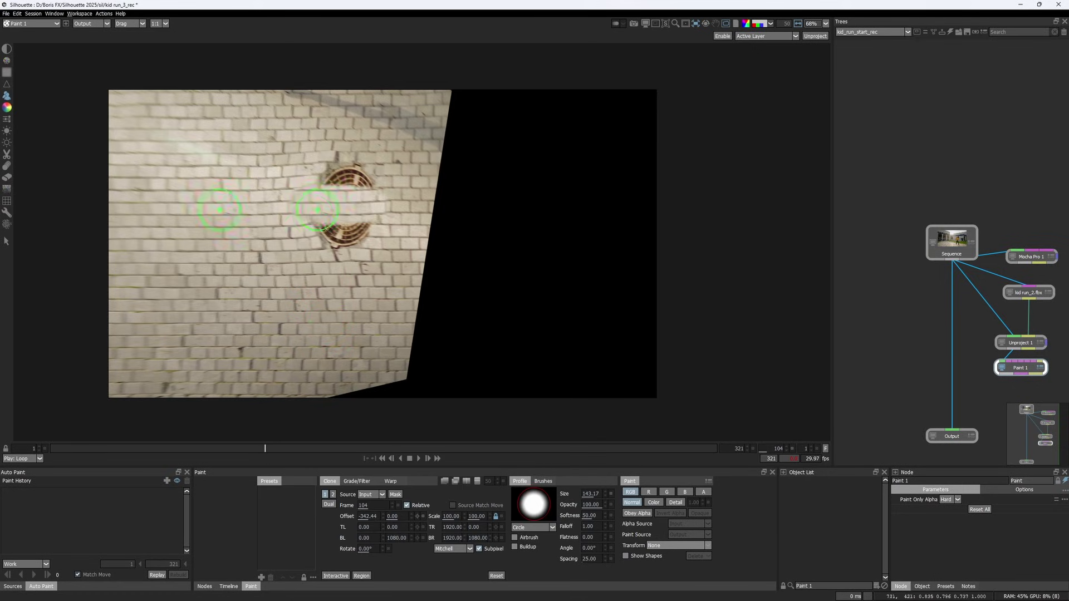
left_click_drag(359, 173, 295, 158)
left_click_drag(290, 259, 270, 268)
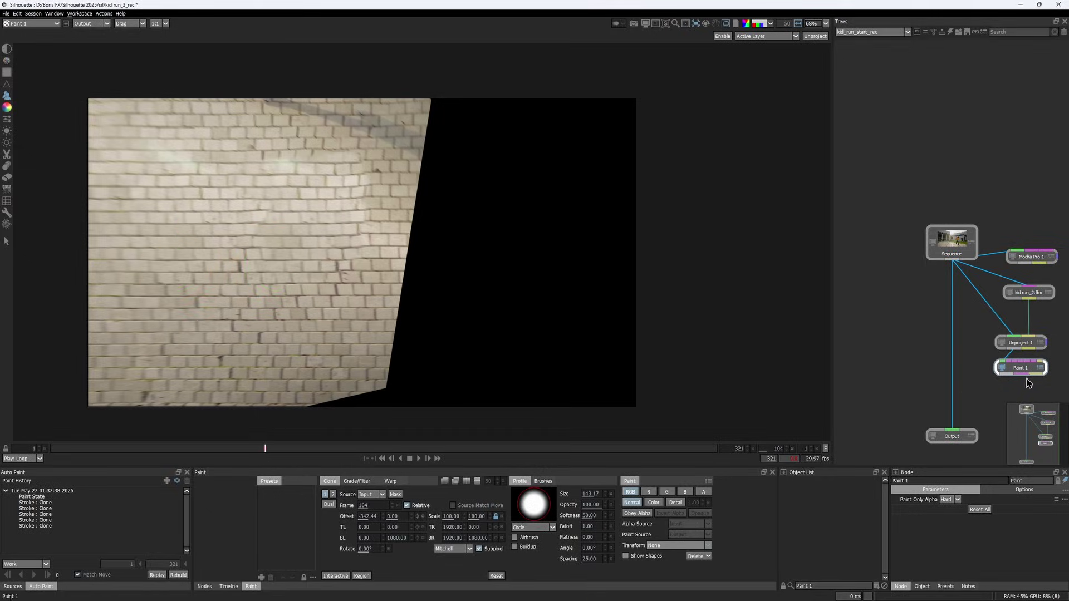
- Delete the Paint 1 node and add a Swap Channels node in its place
left_click_drag(1027, 378, 1025, 381)
key("Delete")
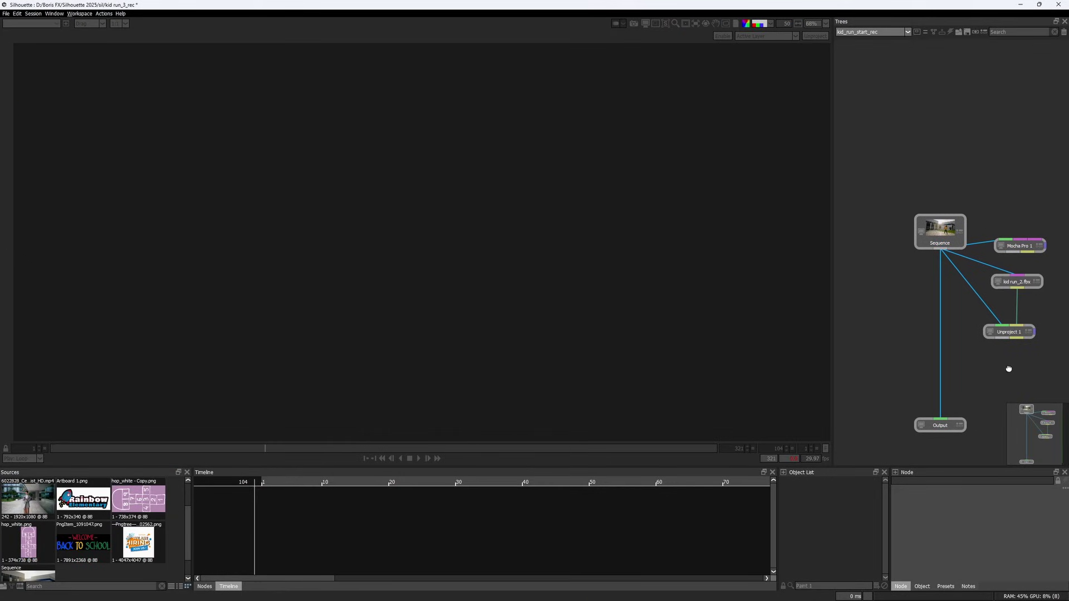
key("Tab")
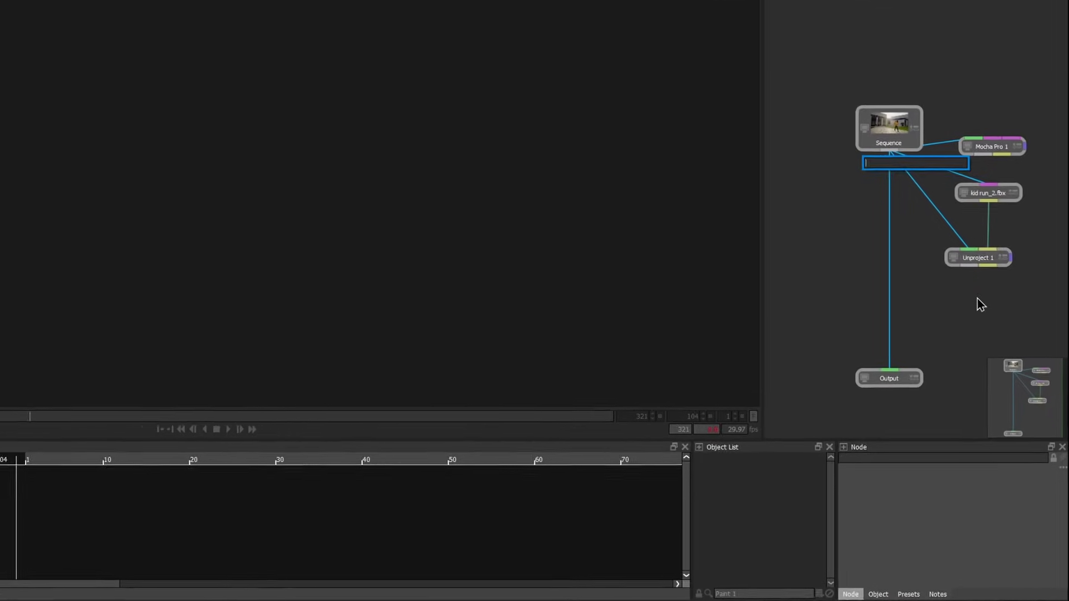
type("swa")
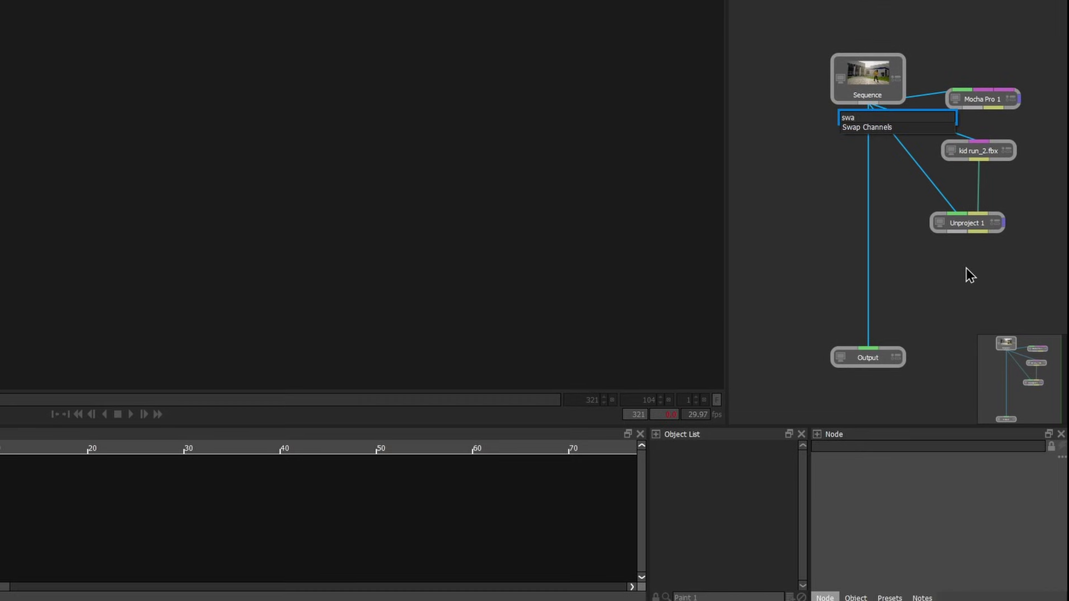
key("Return")
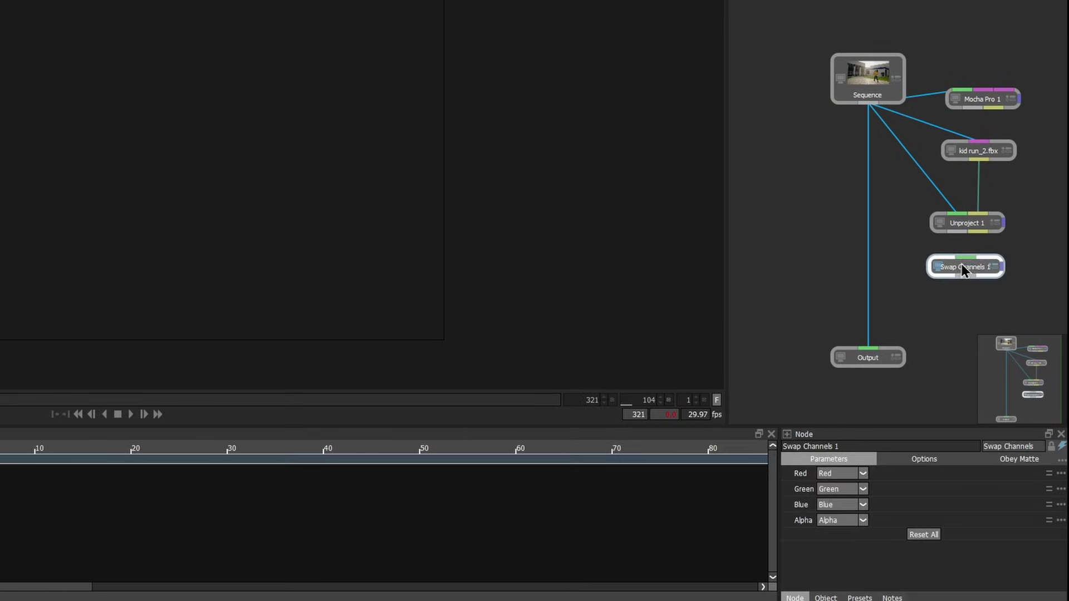
- Connect Swap Channels 1 to the output of Unproject 1 and set its Alpha to Black
left_click_drag(962, 266, 961, 277)
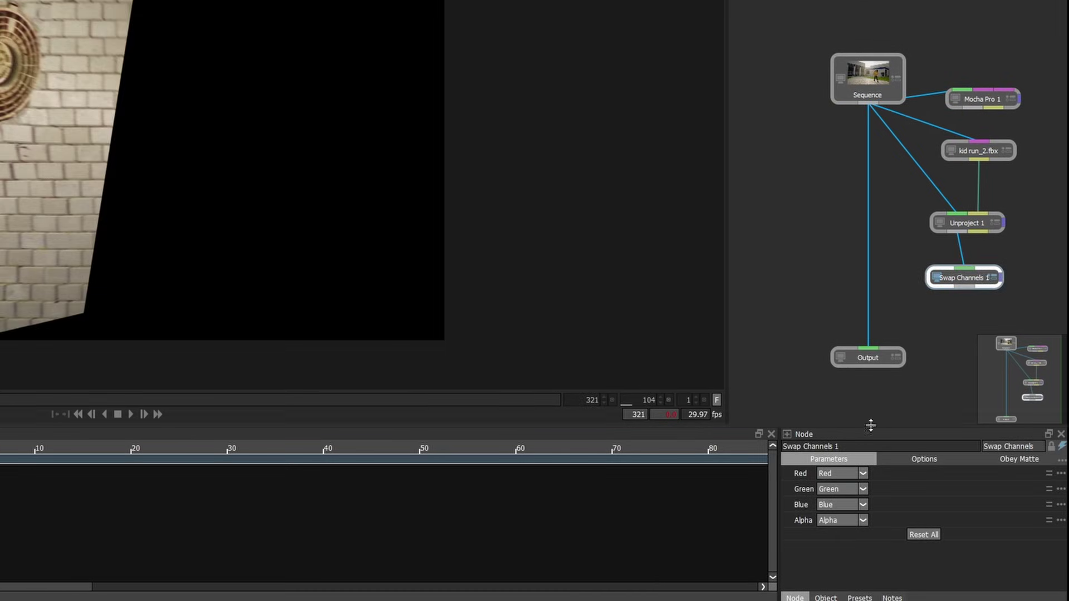
left_click(838, 520)
left_click(834, 574)
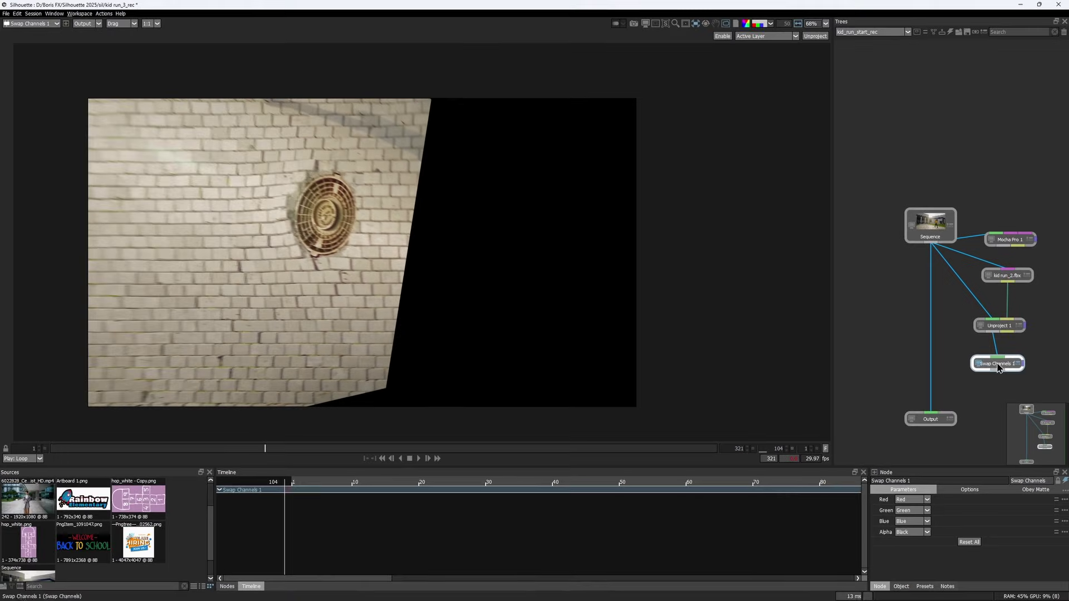
- Add a Roto node after Swap Channels 1 and draw a square over the clean bricks below the manhole cover
left_click_drag(1002, 370, 947, 303)
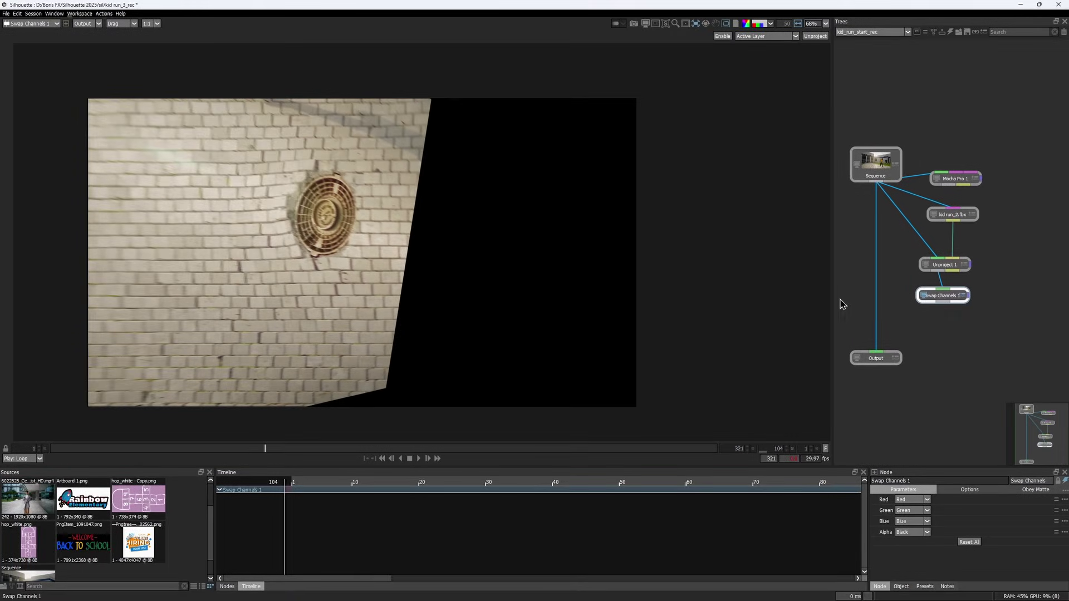
left_click_drag(835, 303, 709, 299)
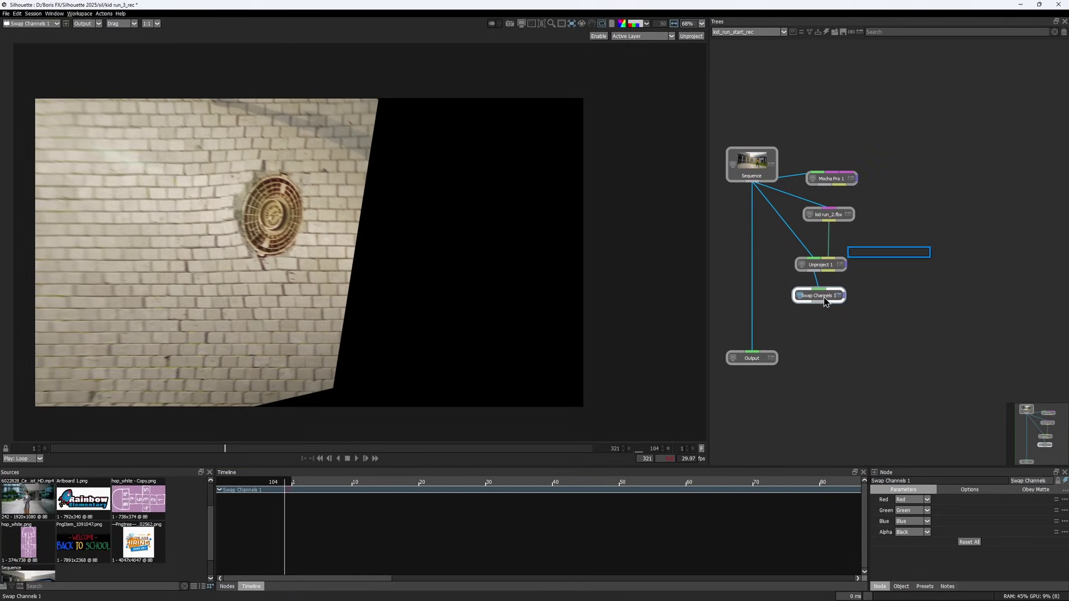
key("Up")
key("Return")
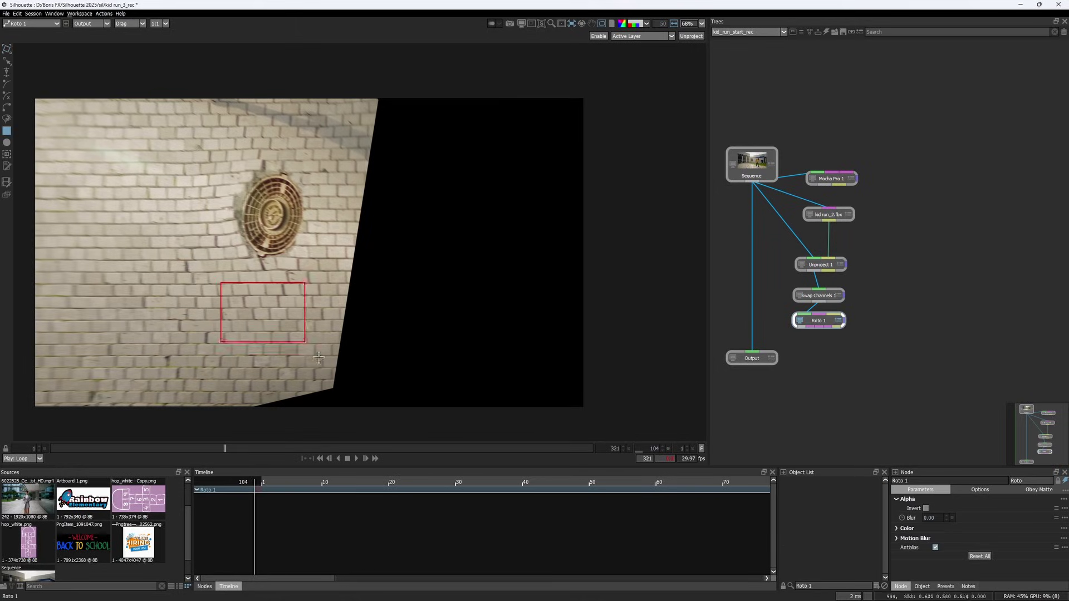
left_click_drag(321, 363, 320, 380)
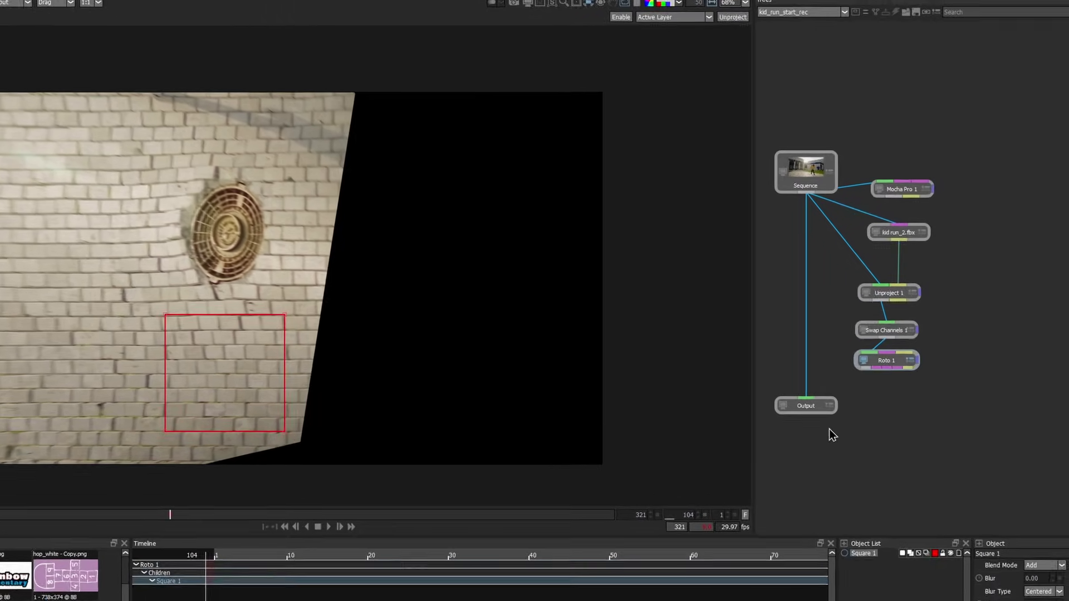
- Add a Composite node fed by Swap Channels 1, and lay out Roto 1, Composite 1 and Output to leave room for more nodes
left_click_drag(815, 325, 861, 331)
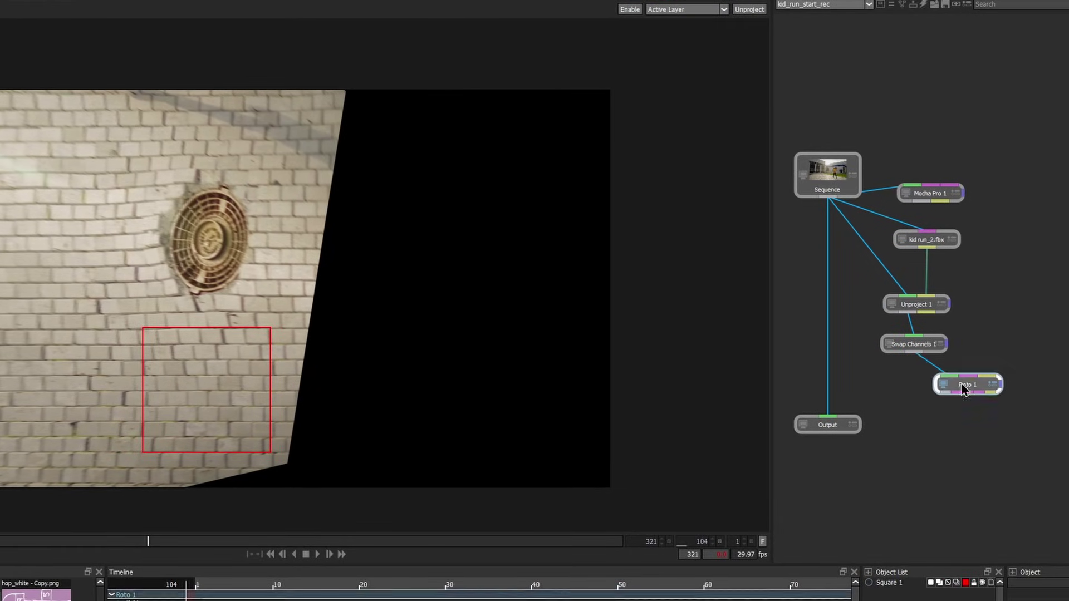
left_click(939, 419)
key("Tab")
left_click_drag(966, 385, 914, 353)
type("comp")
key("Down")
key("Down")
key("Return")
left_click_drag(983, 425, 921, 428)
left_click_drag(821, 427, 815, 515)
left_click_drag(930, 431, 926, 476)
left_click_drag(984, 392, 880, 388)
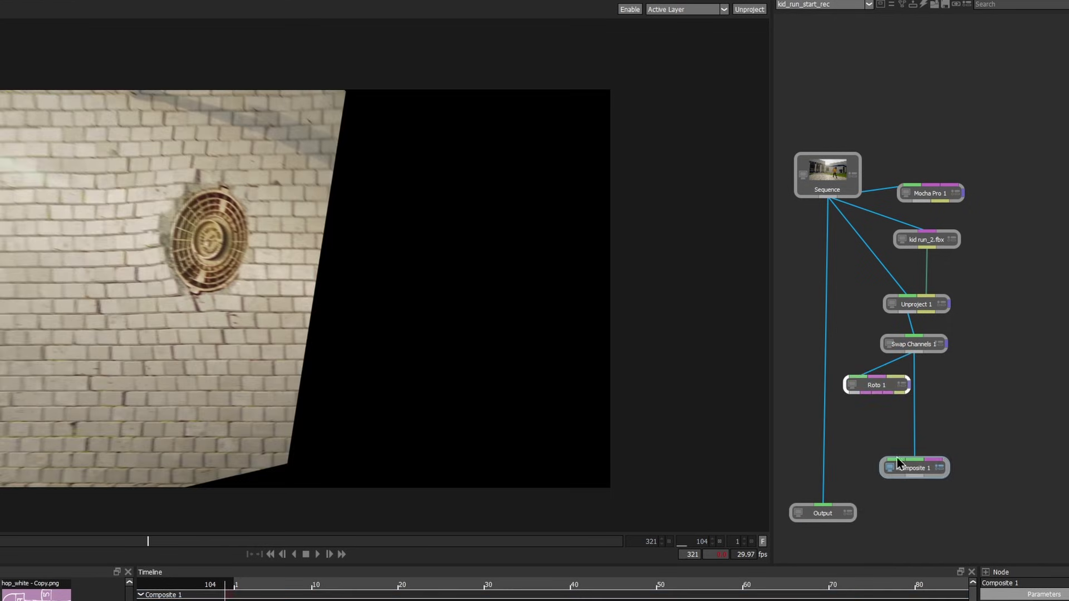
- Add a Transform node and insert it between Roto 1 and Composite 1
key("Tab")
type("tran")
key("Return")
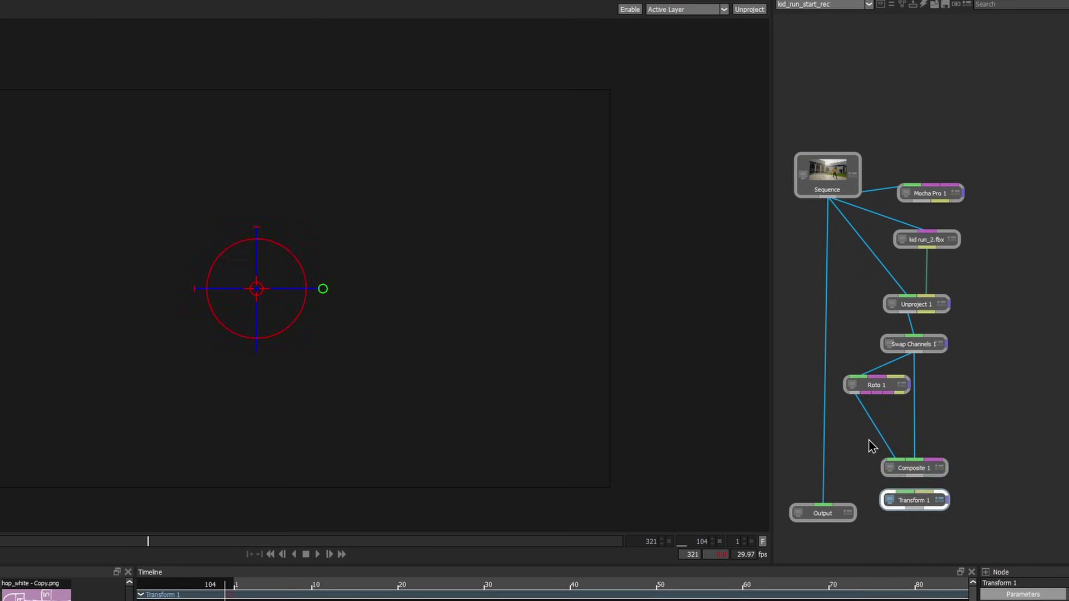
left_click_drag(887, 444, 889, 427)
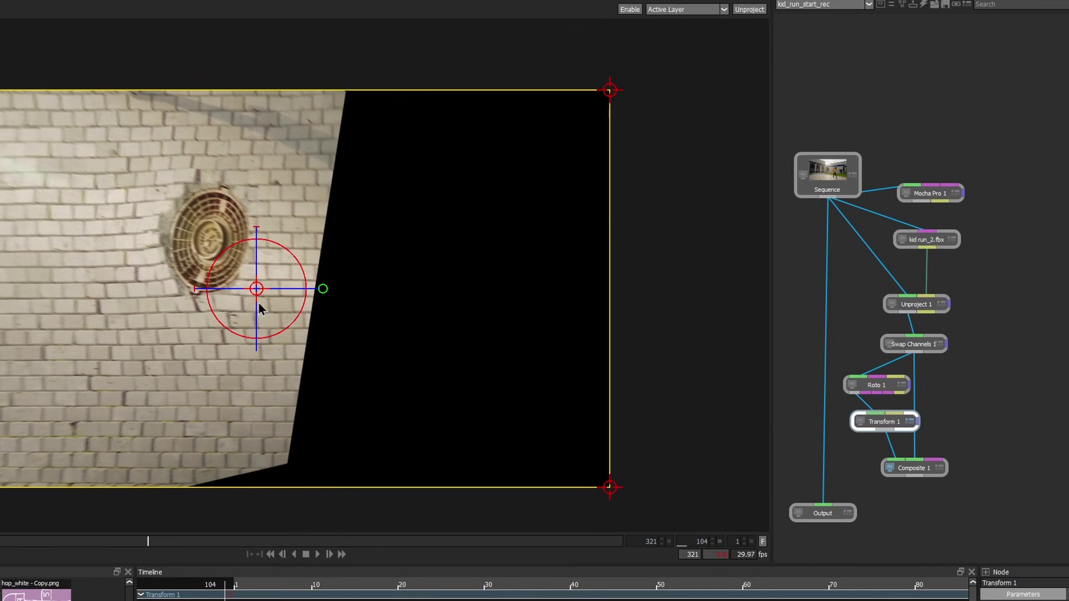
- Move the transformed brick patch up over the manhole cover and adjust its corner pins to line up with the surrounding bricks
left_click_drag(256, 289, 249, 129)
scroll(249, 129, "down", 1)
left_click_drag(249, 129, 297, 224)
left_click_drag(598, 395, 593, 392)
left_click_drag(1, 395, 1, 397)
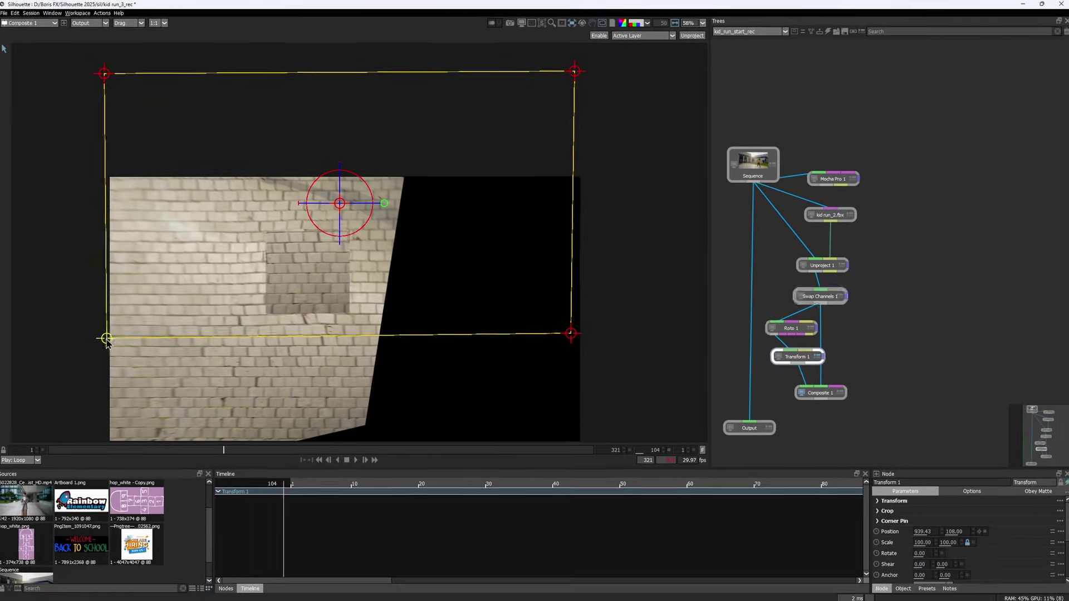
left_click_drag(105, 73, 105, 72)
left_click_drag(107, 338, 105, 339)
left_click_drag(574, 72, 572, 68)
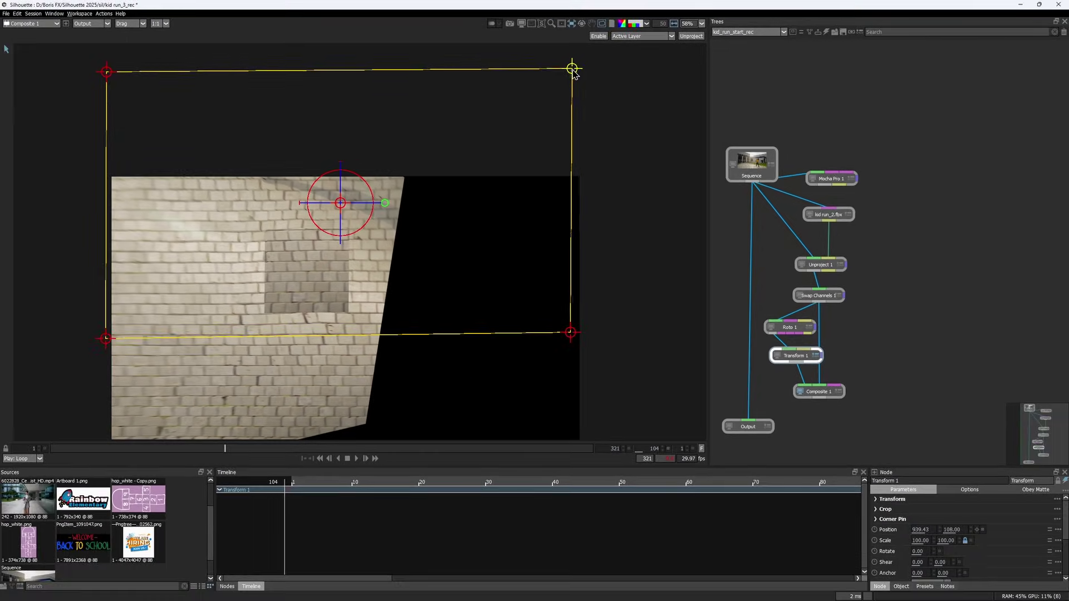
- Set Roto 1's alpha blur to 52 and reshape its square by adding a lower-edge point and moving the upper-left corner inward
left_click_drag(813, 354, 799, 363)
left_click(811, 330)
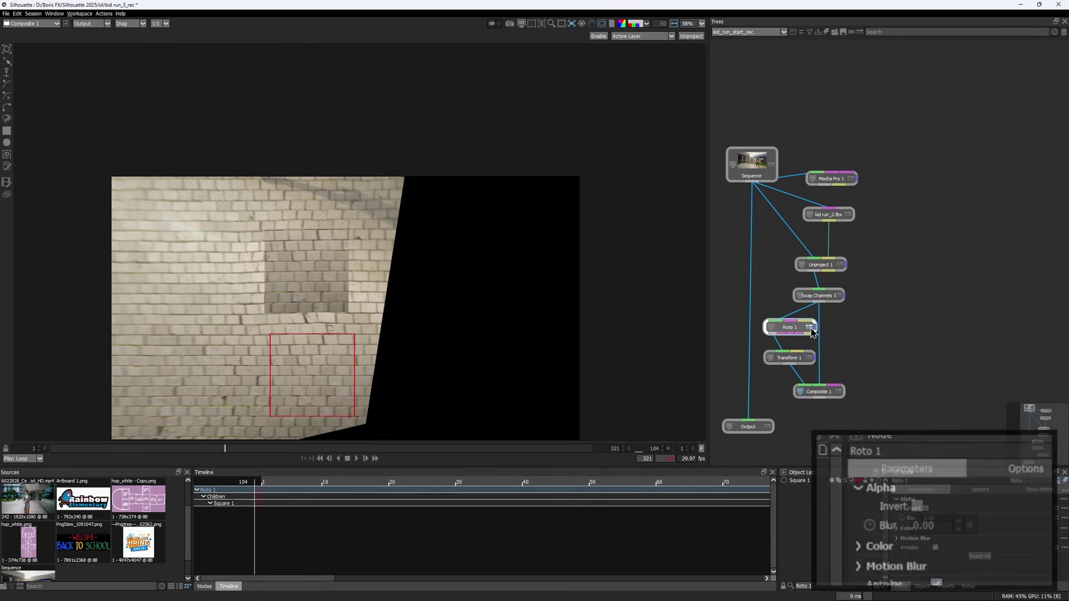
left_click_drag(926, 526, 979, 521)
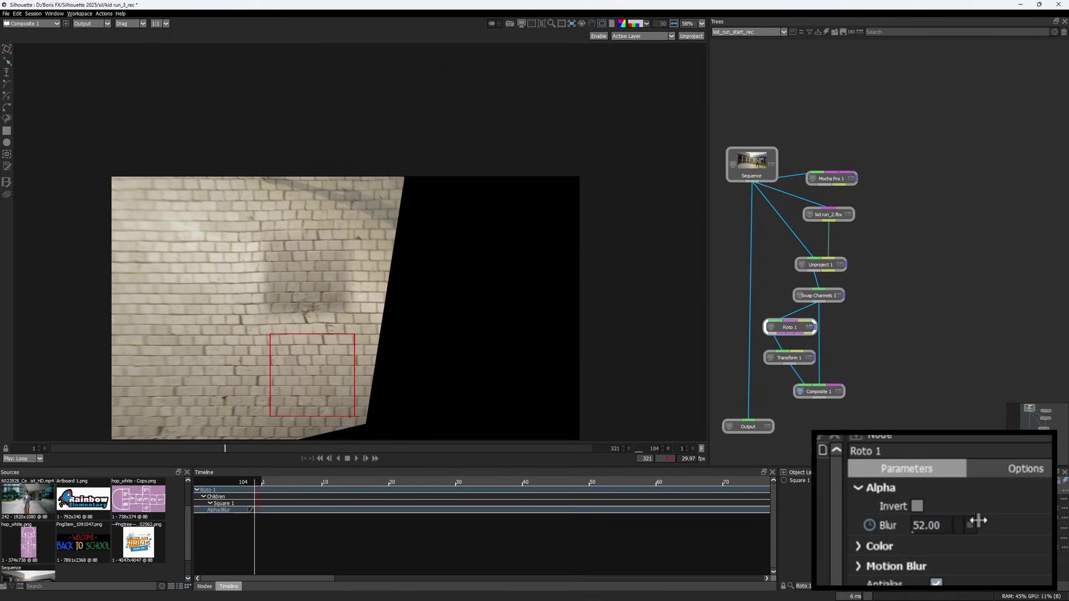
left_click(323, 407)
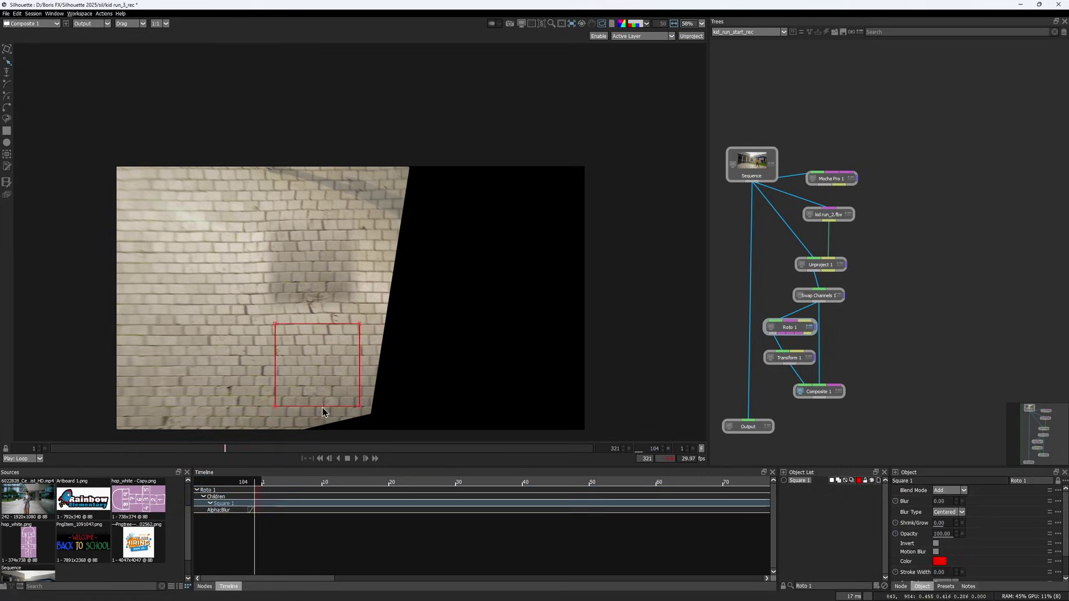
left_click_drag(321, 411, 341, 415)
left_click_drag(272, 335, 291, 321)
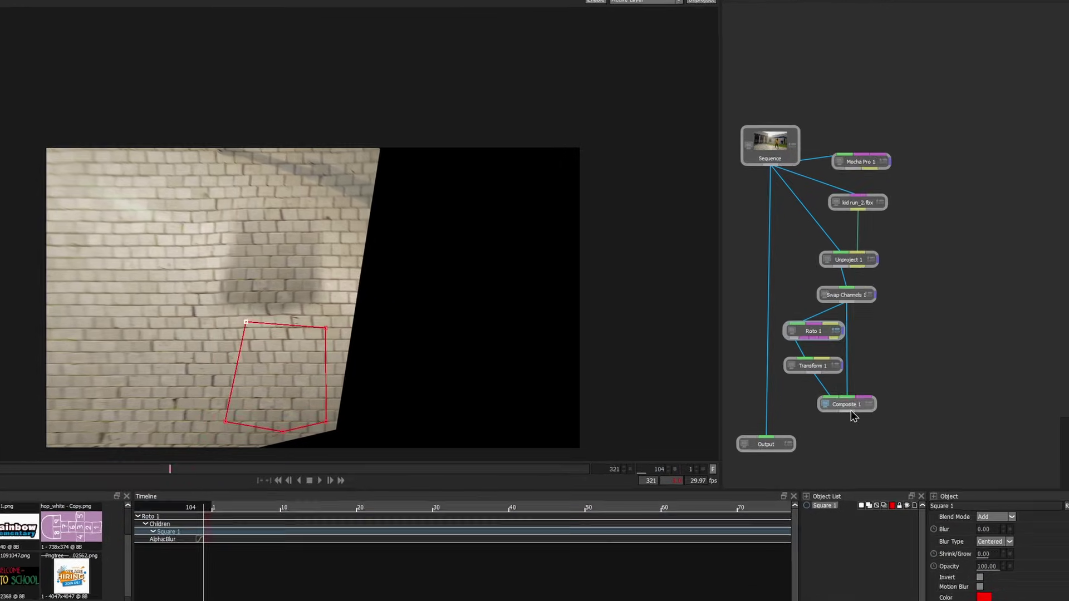
- Insert a Color Correct node between Transform 1 and Composite 1, with brightness 34 and saturation -20
left_click_drag(850, 412, 848, 441)
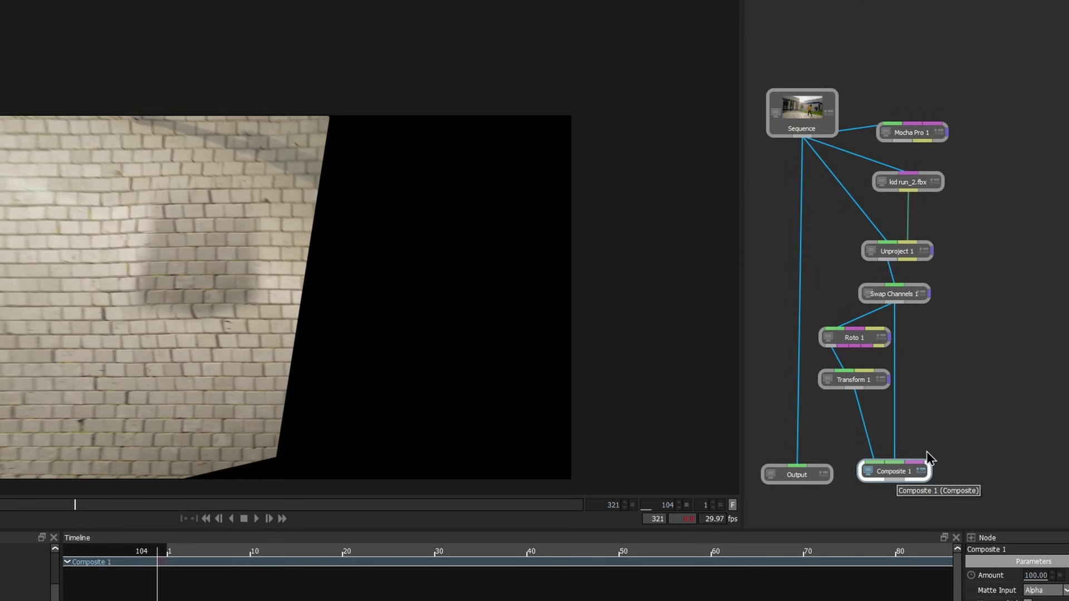
left_click(880, 380)
key("Tab")
type("col")
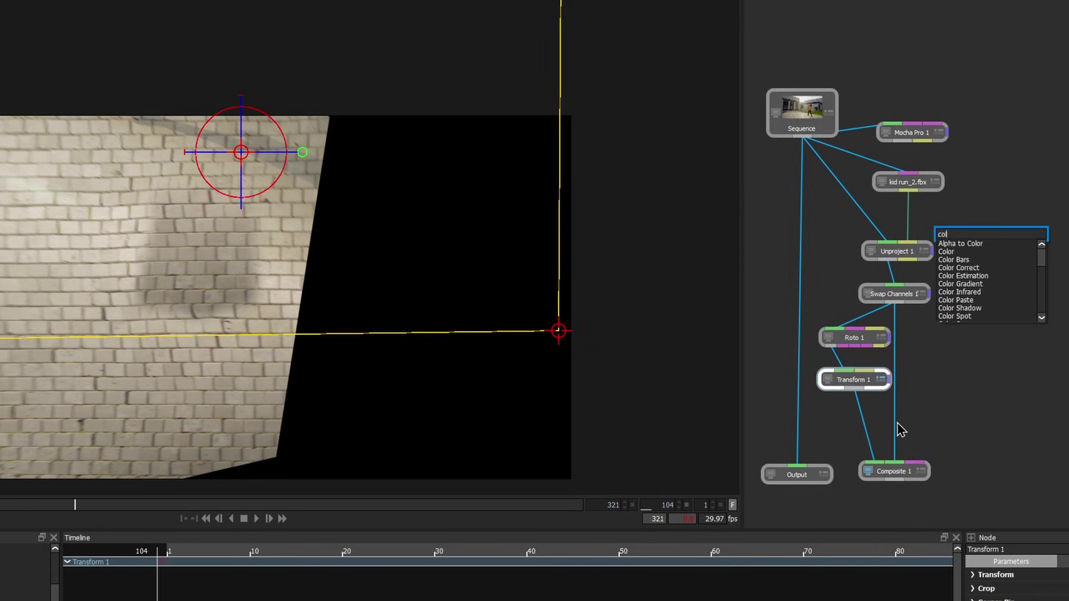
key("Down")
key("Down")
key("Down")
key("Down")
key("Return")
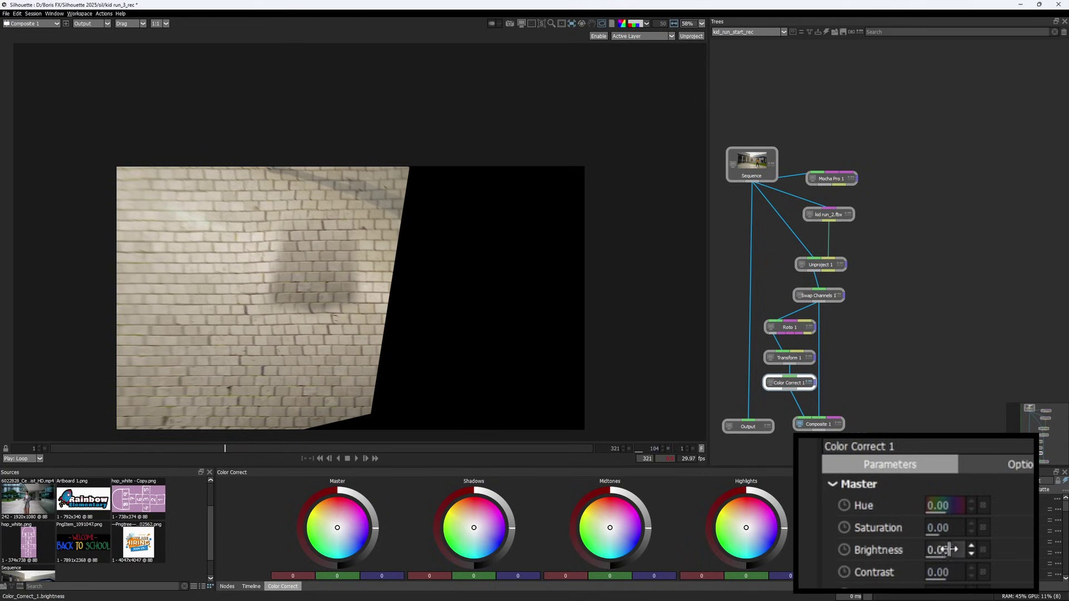
left_click_drag(953, 550, 985, 546)
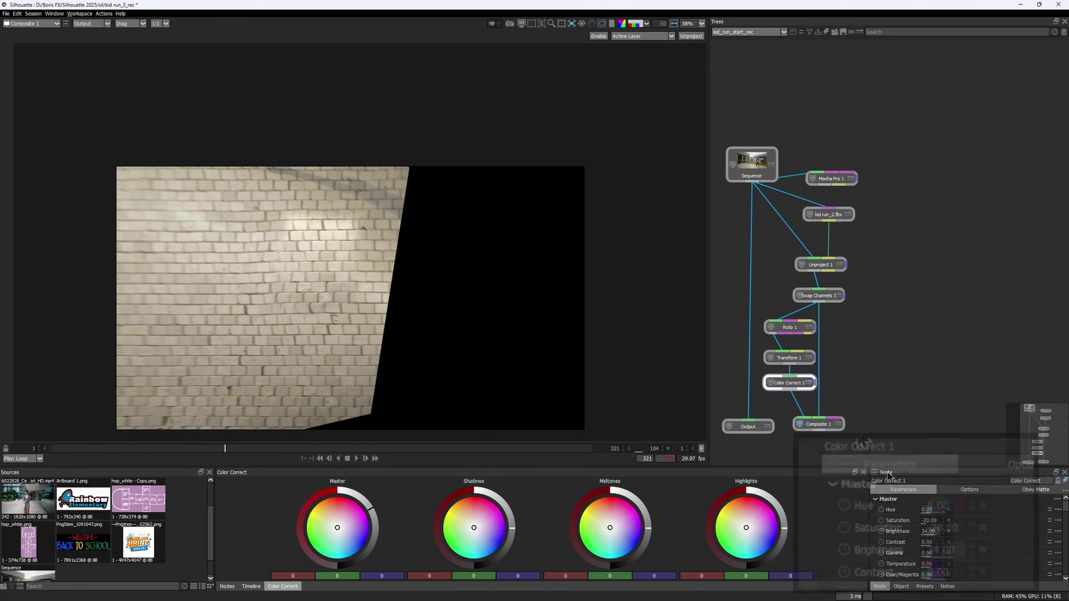
- Add a second Roto node as matte for Color Correct 1 and draw a rectangle over the bright upper part of the patch
key("Return")
left_click_drag(789, 408, 883, 370)
left_click_drag(815, 383, 849, 376)
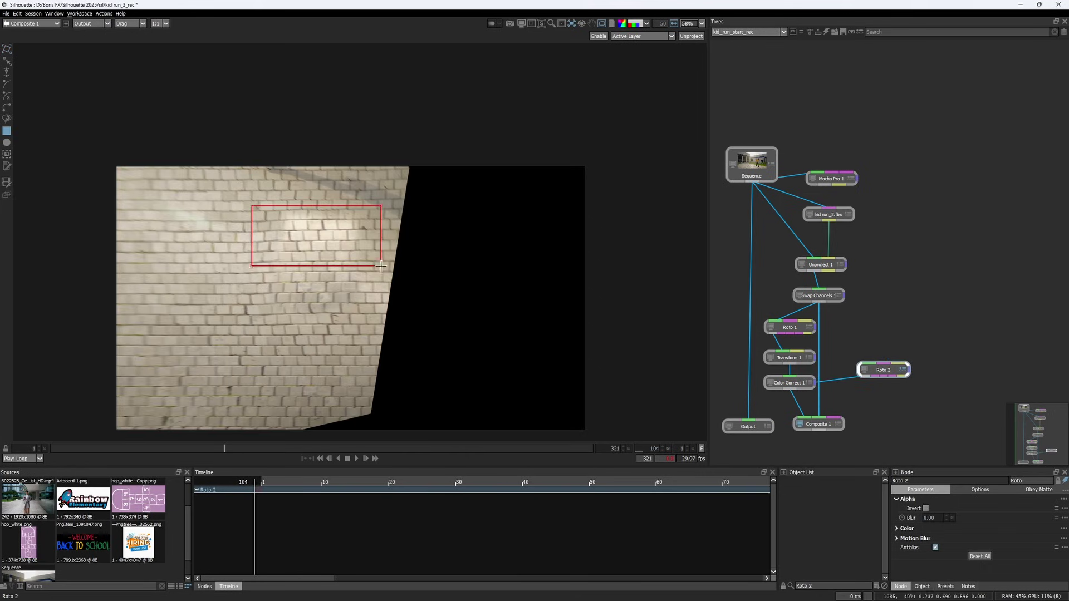
left_click_drag(381, 266, 381, 267)
- Adjust Color Correct 1's Obey Matte options to spare the rectangle from brightening, and set the Roto 2 shape's blur to 132
left_click(790, 383)
left_click(1036, 489)
left_click(902, 499)
left_click(903, 507)
left_click(906, 372)
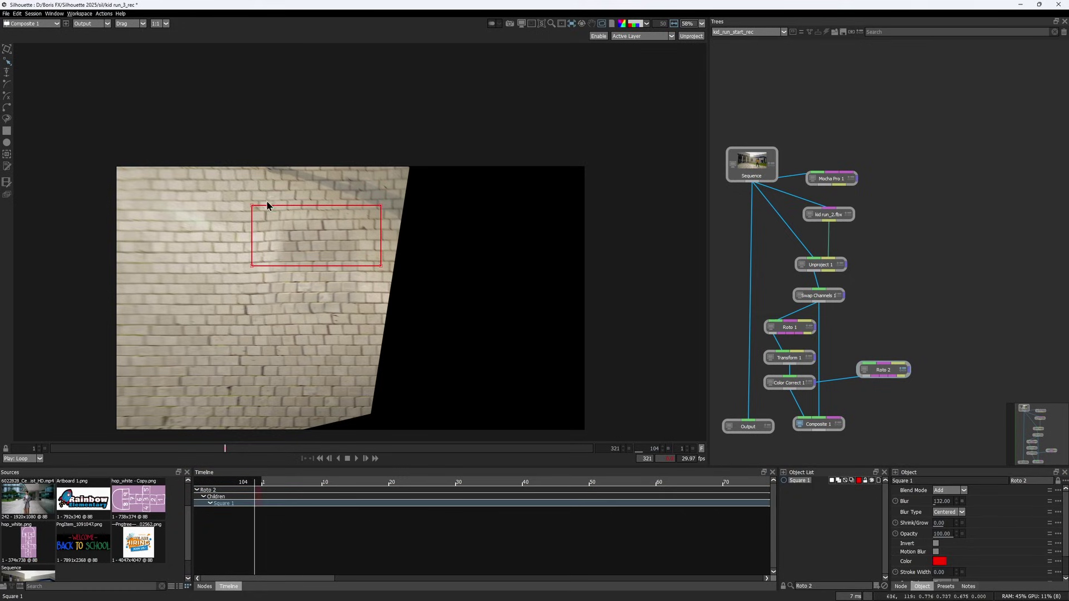
- Reshape the Roto 2 rectangle by moving its four corners so the correction blends into the surrounding bricks
left_click_drag(253, 206, 259, 185)
left_click_drag(252, 266, 250, 237)
left_click_drag(381, 266, 408, 281)
left_click_drag(381, 205, 421, 190)
left_click_drag(408, 280, 410, 277)
- View Composite 1 and move the Output node further down, below Composite 1
double_click(828, 427)
left_click_drag(828, 429, 852, 369)
left_click_drag(772, 368, 768, 447)
- Keyframe Color Correct 1's saturation and brightness, setting them to -16 and 23 at frame 1
left_click(813, 323)
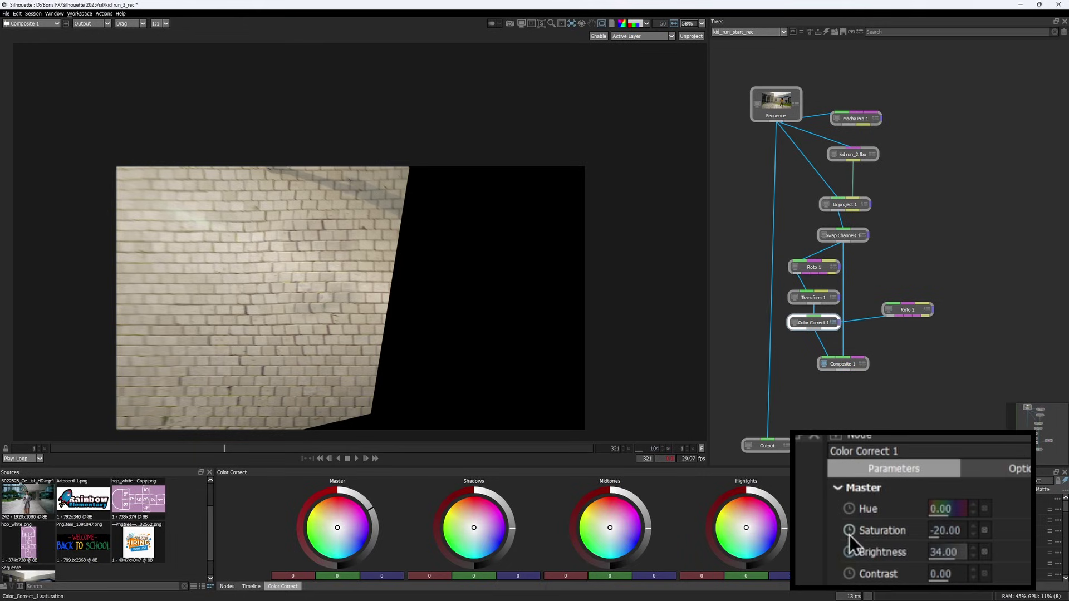
left_click_drag(219, 452, 52, 448)
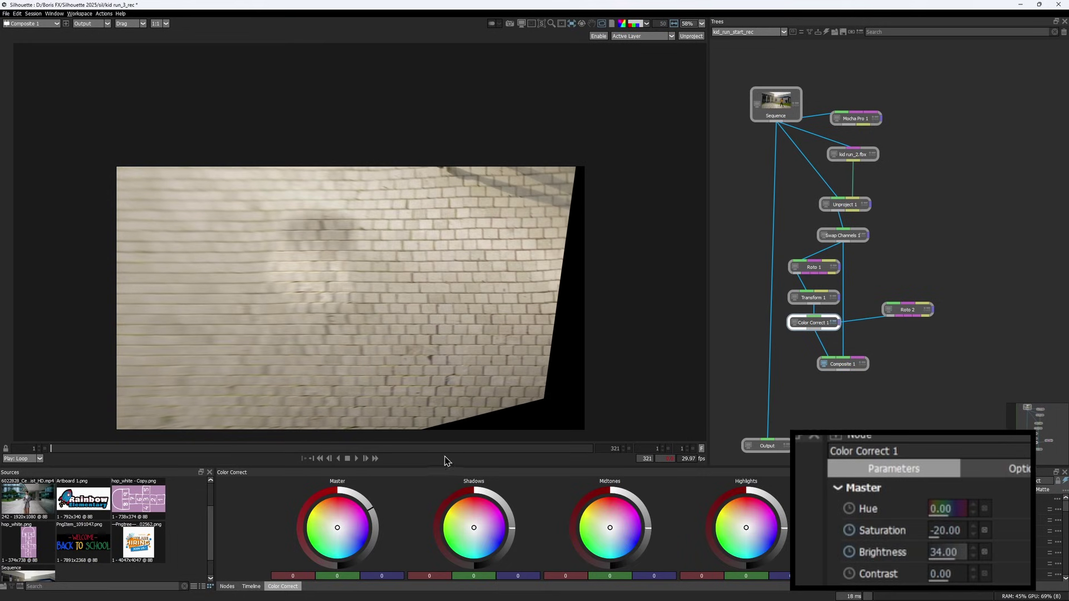
left_click_drag(942, 552, 922, 551)
- Move the upper-left corner of the Roto 2 shape at frame 1 and scrub forward to about frame 104 to check the patch
left_click(908, 312)
left_click_drag(256, 234, 293, 182)
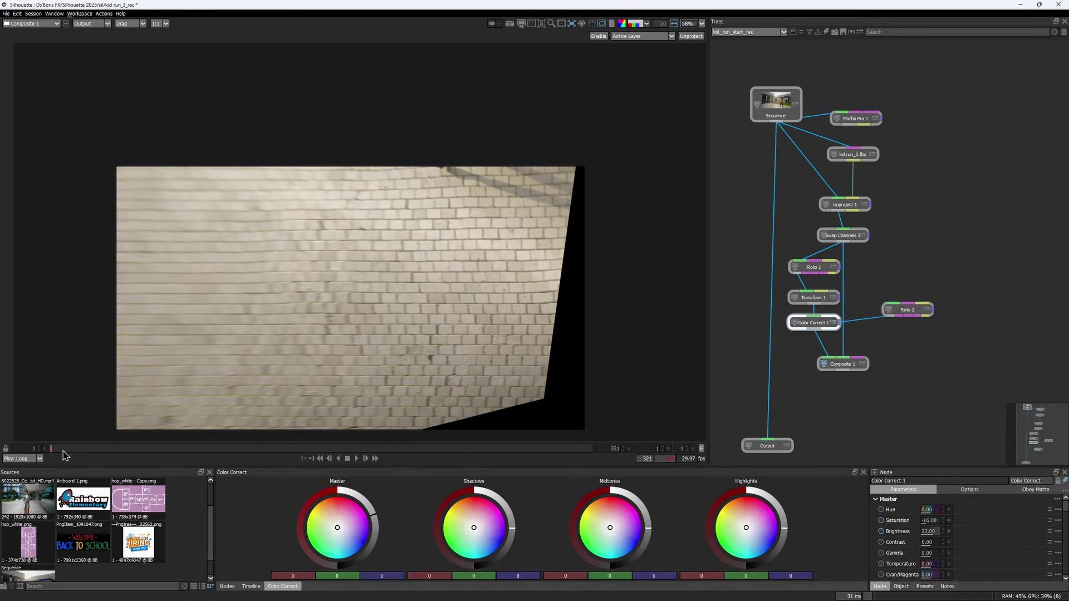
left_click_drag(62, 450, 228, 453)
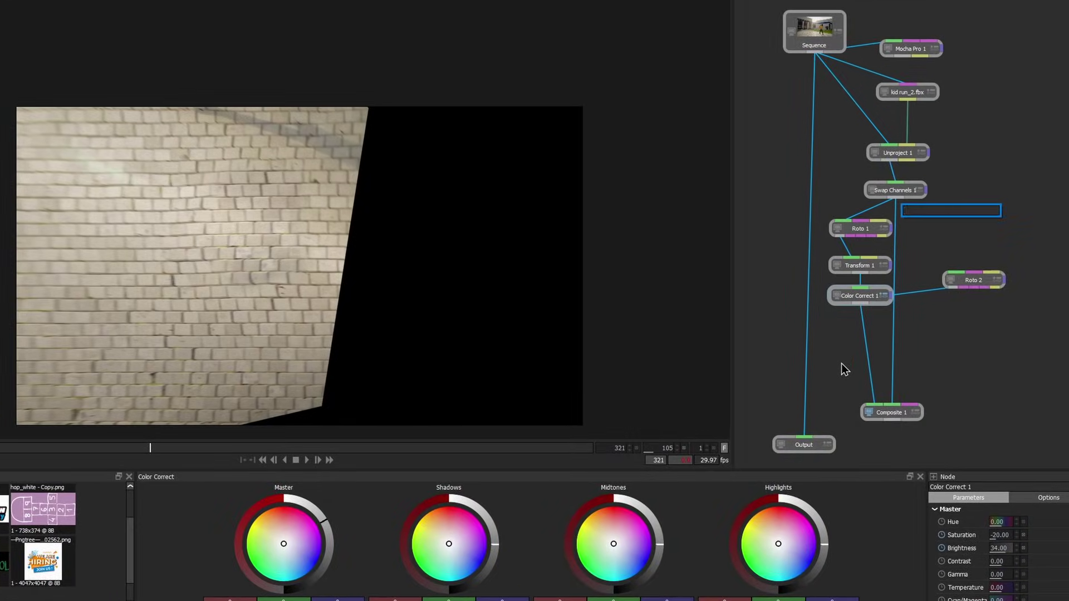
- Insert a Hold node after Color Correct 1 and hold it at frame 105
type("hold")
key("Return")
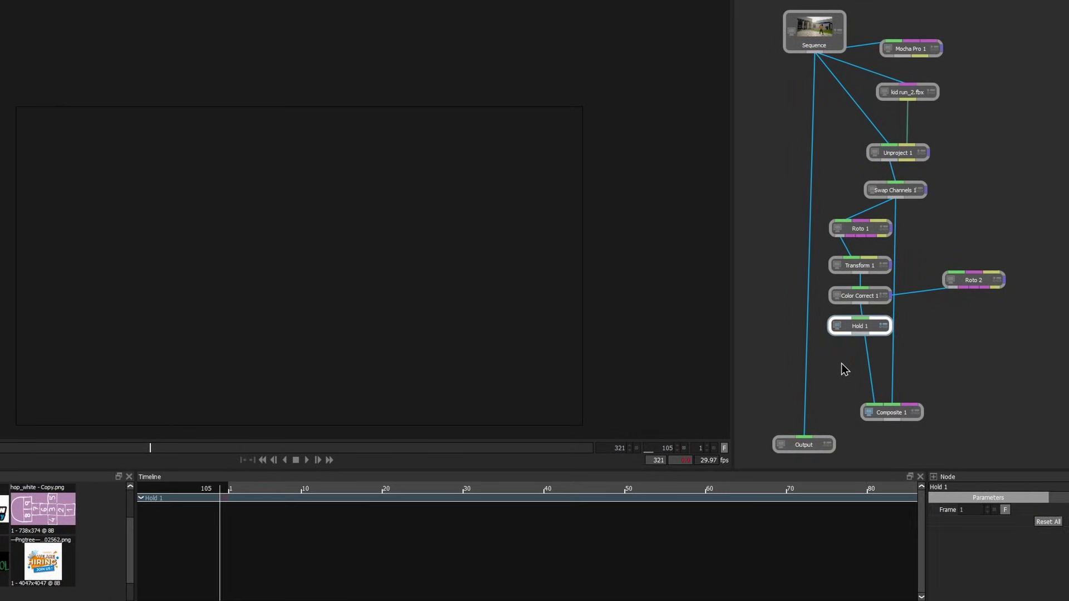
left_click(1048, 507)
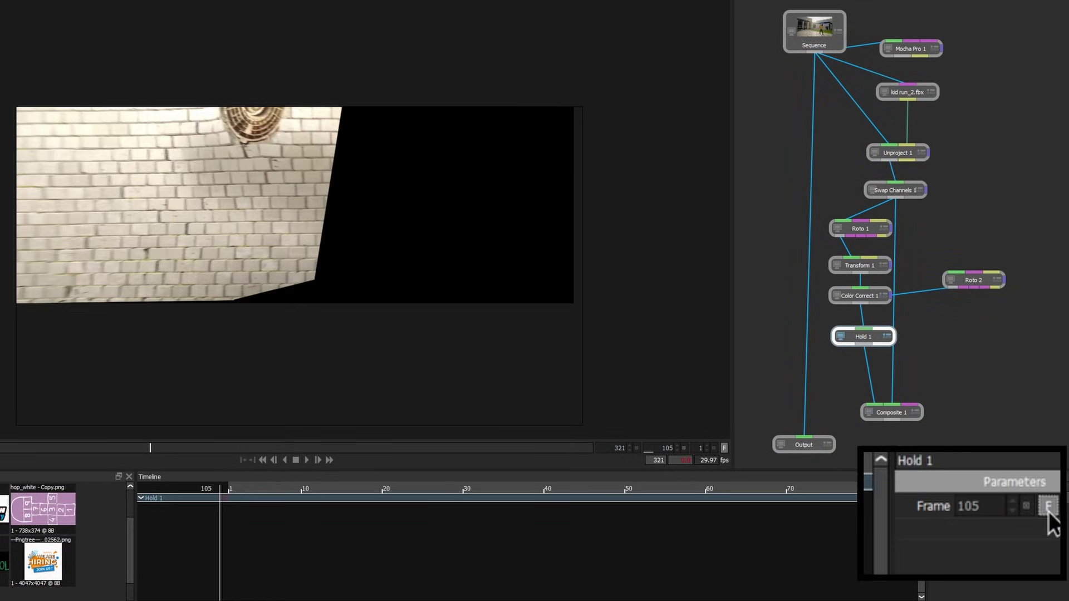
- Add a Switch node before Composite 1 and connect Color Correct 1 and Hold 1 to its inputs
left_click(850, 373)
key("Tab")
type("switch")
key("Return")
left_click_drag(885, 335, 944, 332)
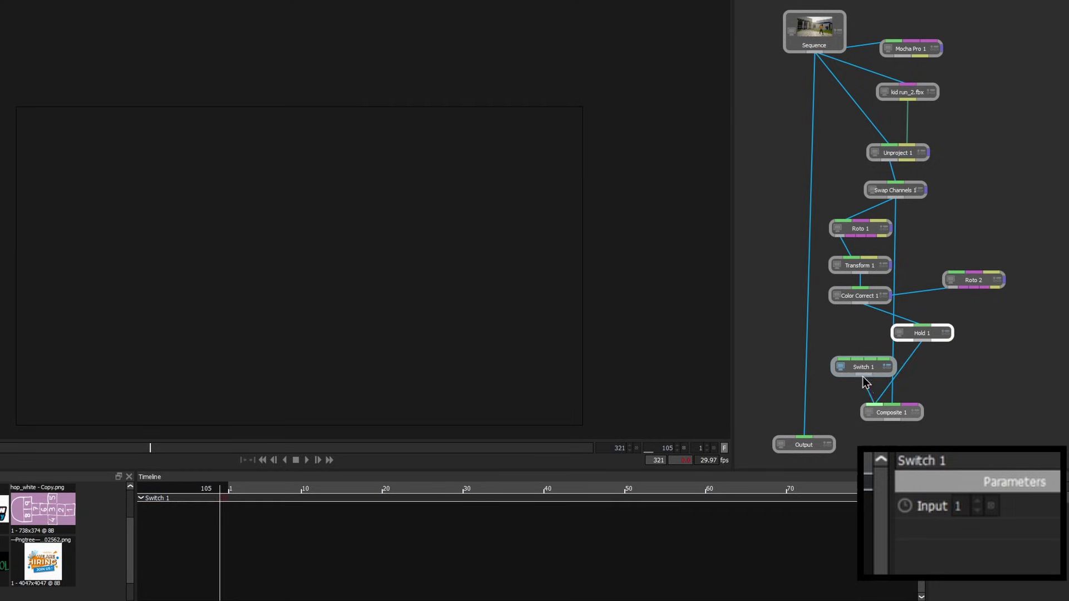
left_click(860, 367)
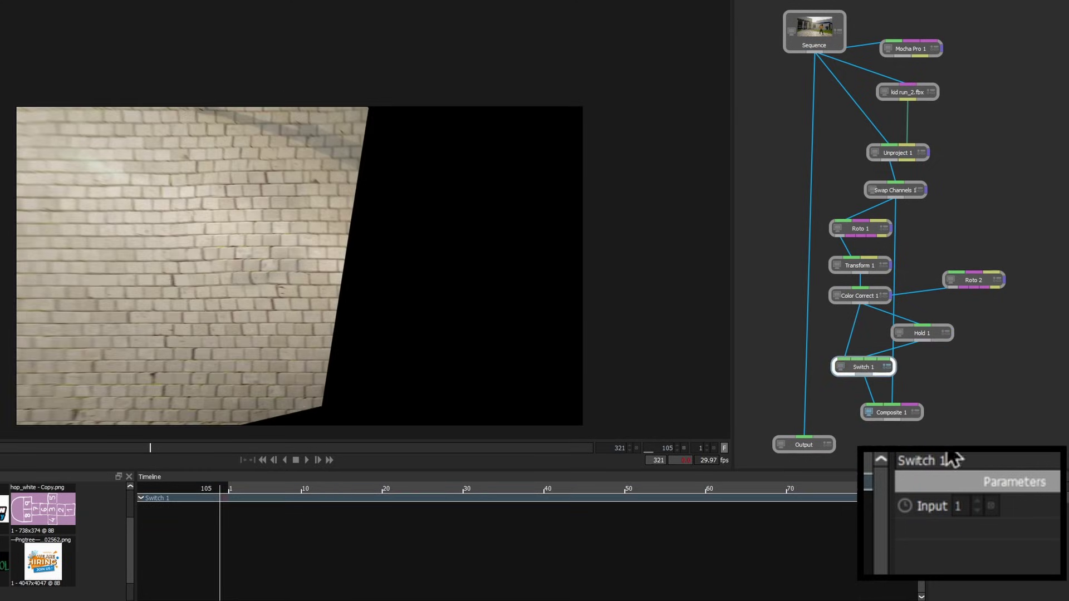
- Keyframe Switch 1's Input at frames 105 and 104, using Input 1 at frame 104, and select Composite 1
left_click(904, 507)
key("z")
left_click(977, 509)
left_click(892, 412)
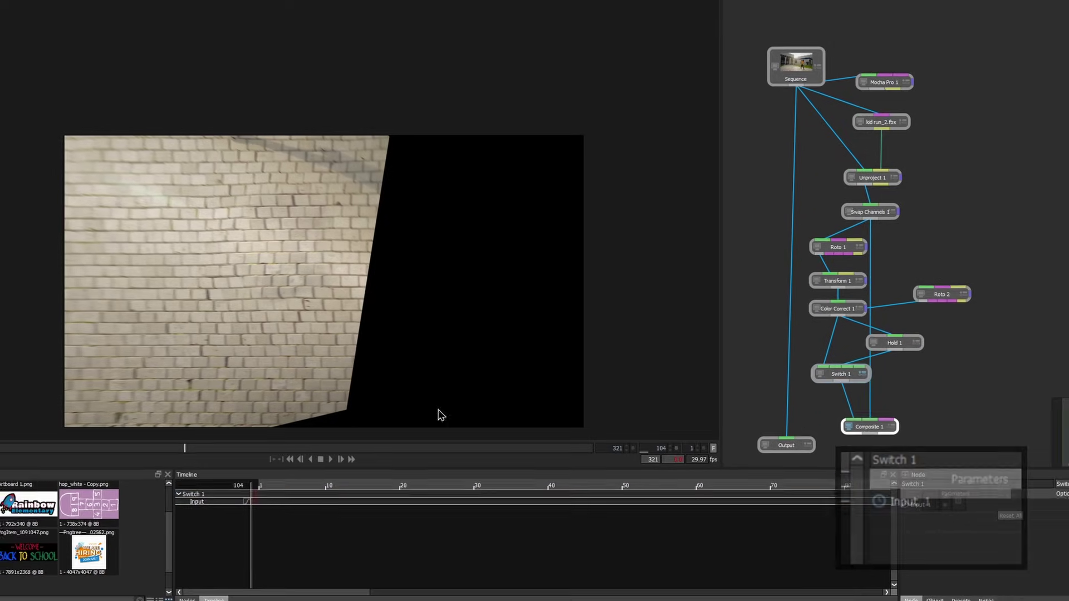
- Scrub from frame 104 to about frame 112 and back to frame 109 to check the patch across the switch point
left_click_drag(149, 448, 167, 448)
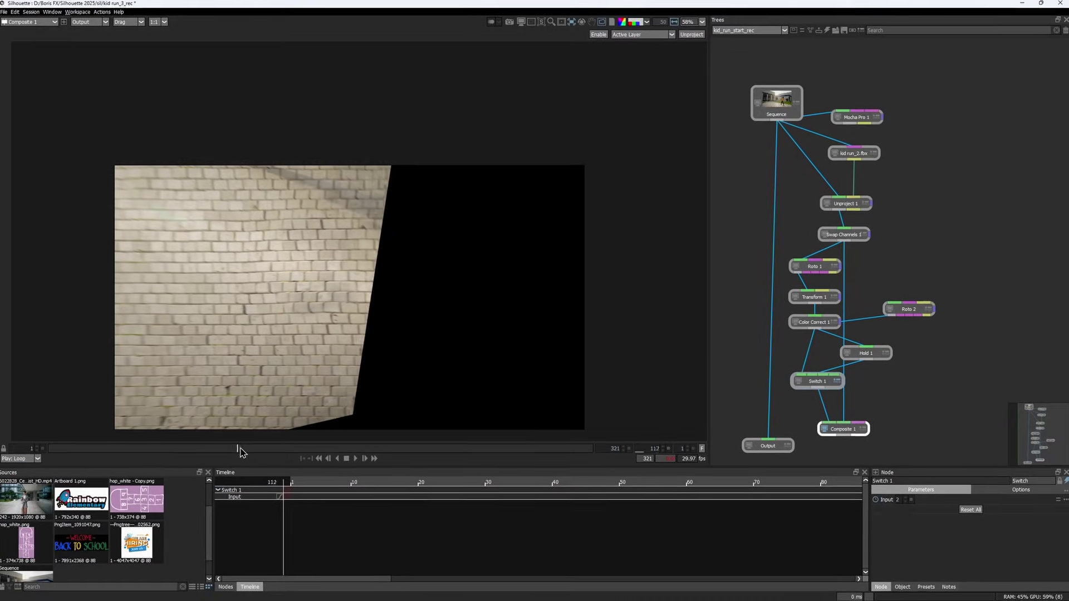
mouse_move(240, 453)
left_mouse_down()
mouse_move(341, 449)
mouse_move(235, 448)
left_mouse_up()
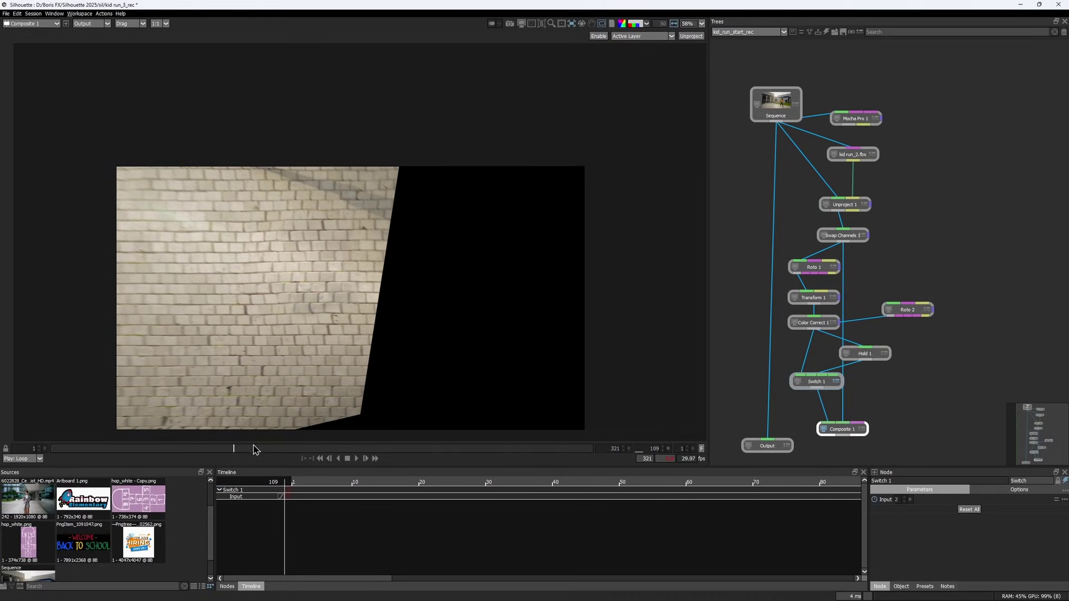
- Add a Reproject node after Composite 1
left_click_drag(771, 429, 846, 393)
scroll(822, 340, "down", 4)
left_click(885, 381)
scroll(888, 384, "up", 3)
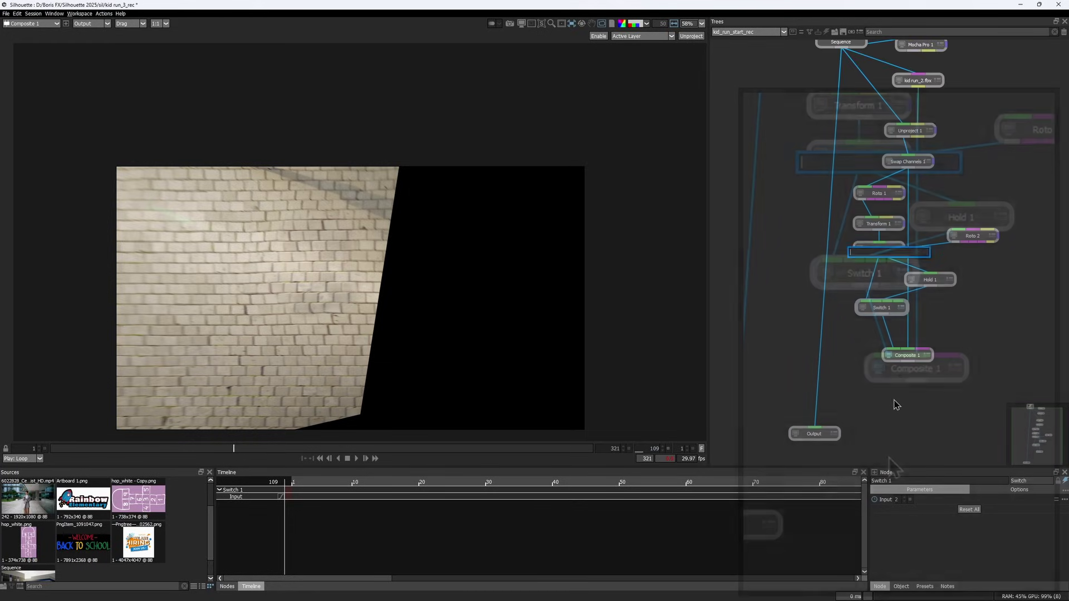
key("Tab")
type("repro")
key("Down")
key("Return")
- Place Reproject 1 below Composite 1, connect it to Unproject 1's data output, and scrub back to frame 1
left_click_drag(857, 323, 933, 435)
left_click_drag(868, 517, 911, 534)
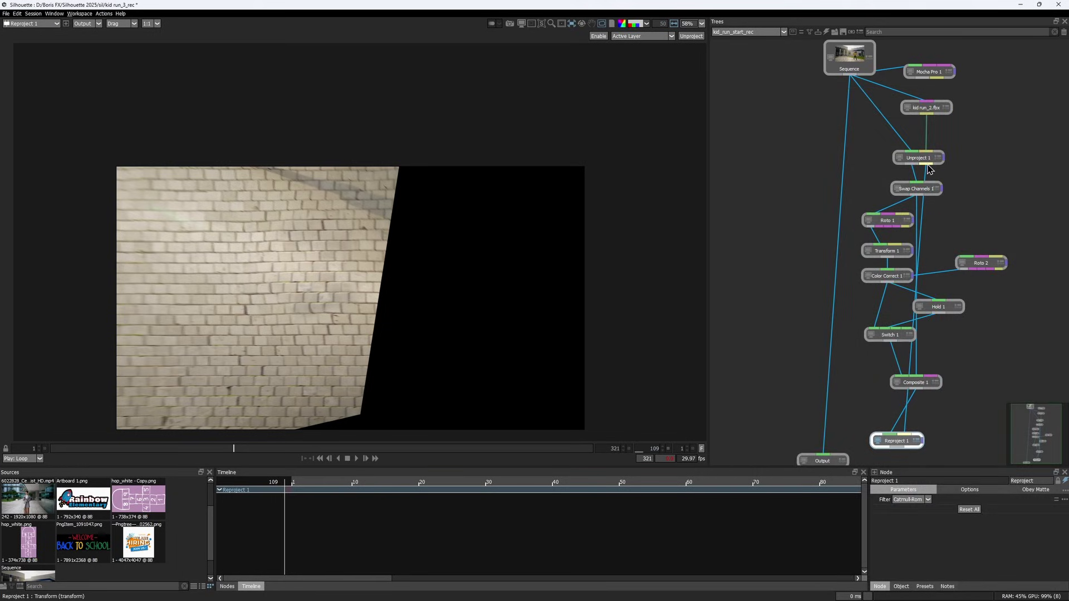
left_click_drag(929, 166, 927, 165)
left_click_drag(452, 365, 453, 323)
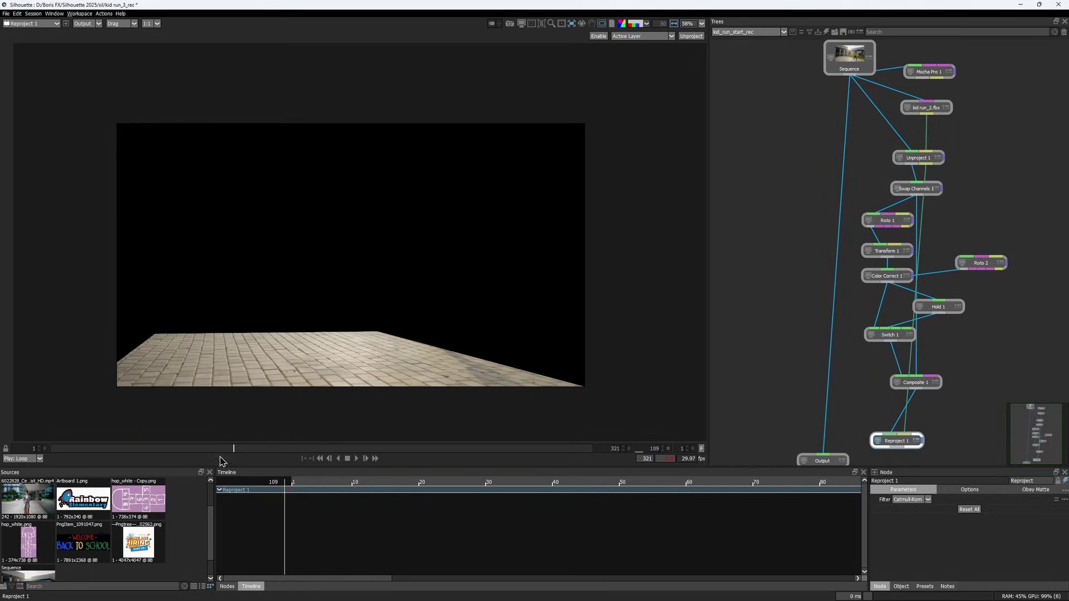
left_click_drag(220, 448, 20, 460)
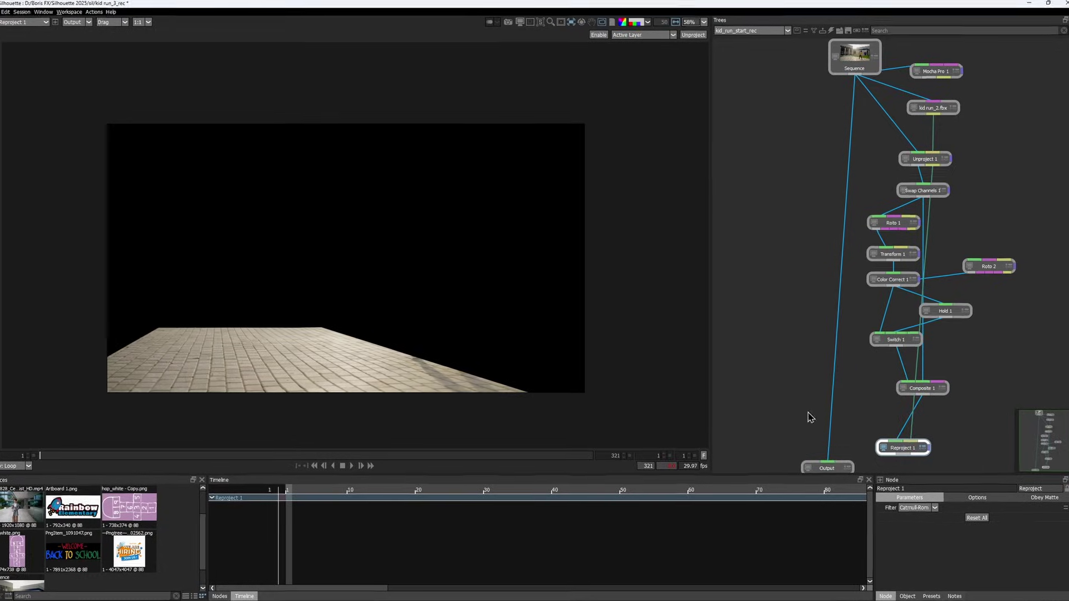
- Add a Composite node between Sequence and Output, connect Reproject 1 to it, and check the patched paving in the original shot
key("Tab")
type("com")
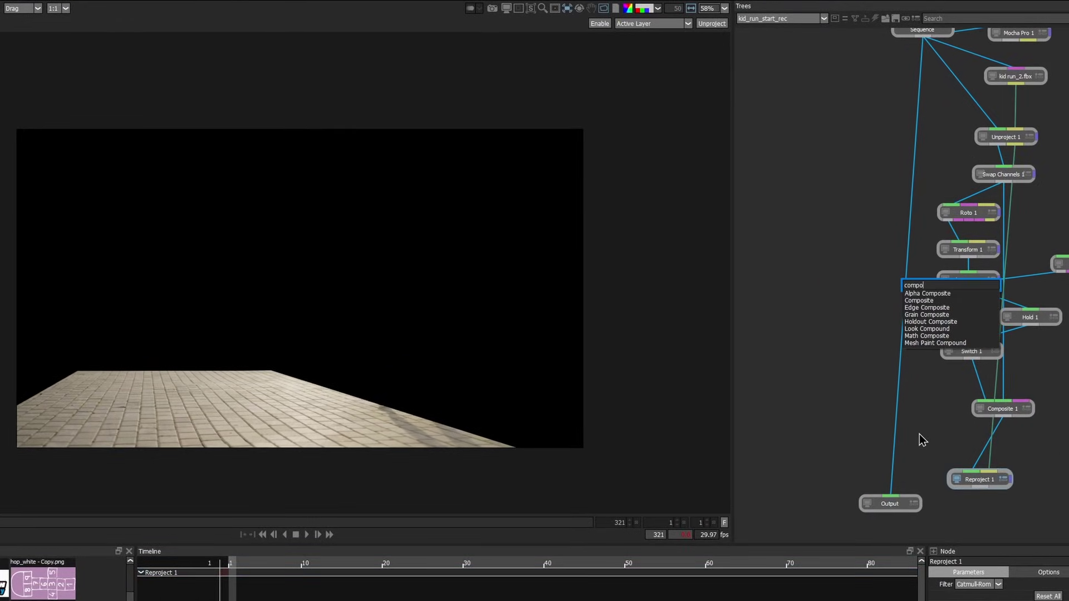
key("Return")
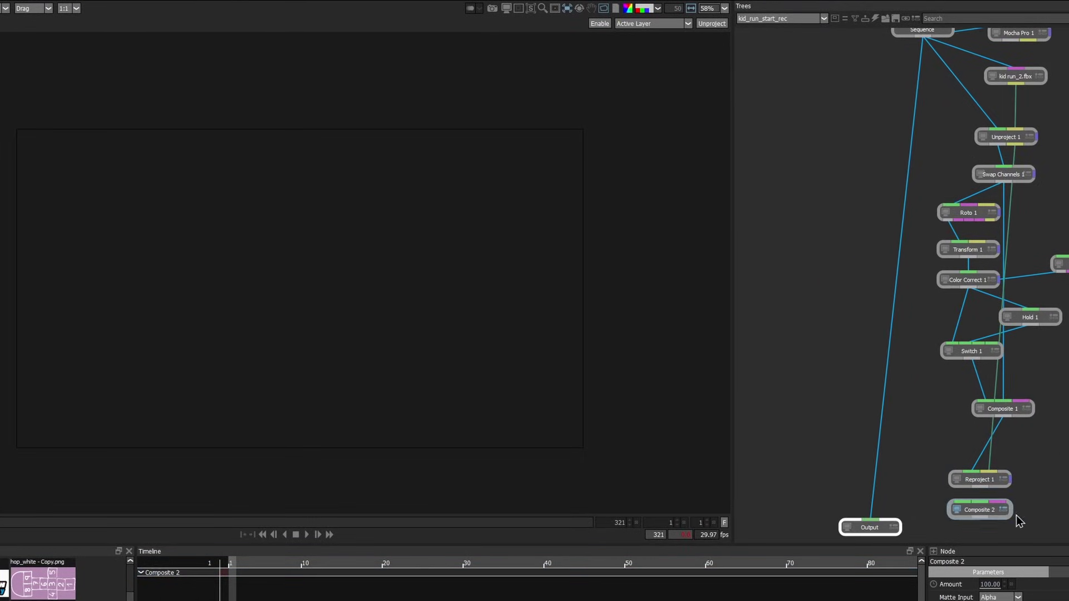
left_click_drag(957, 511, 976, 467)
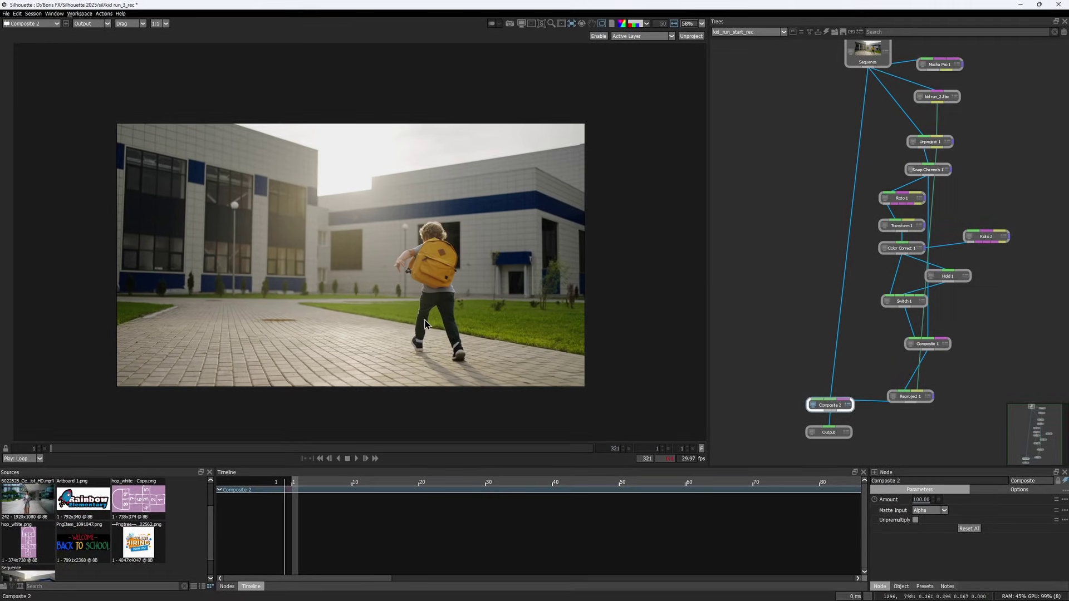
scroll(425, 324, "up", 3)
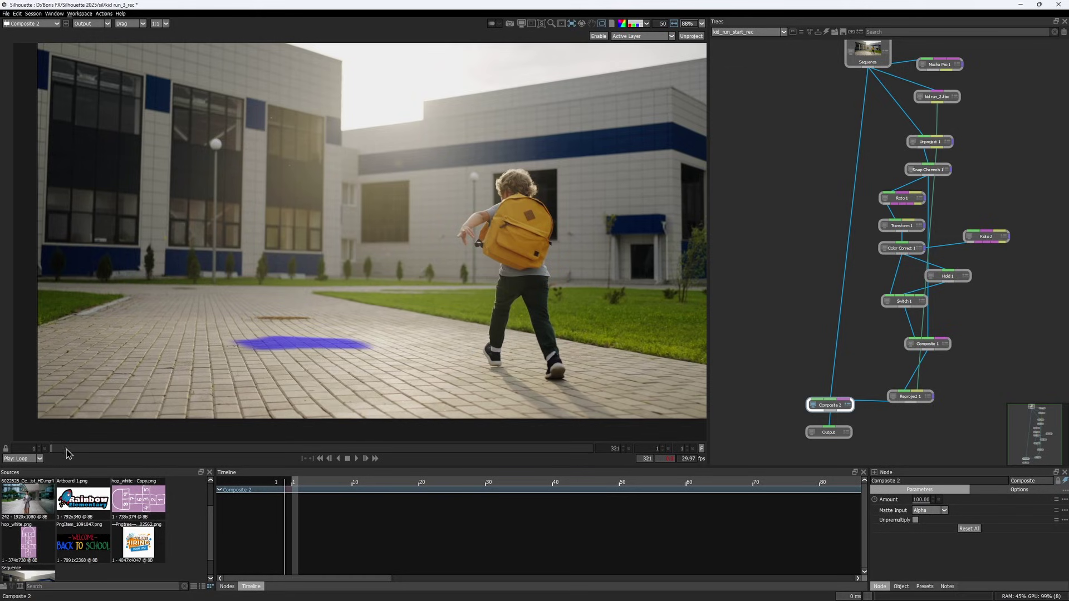
left_click_drag(67, 454, 39, 456)
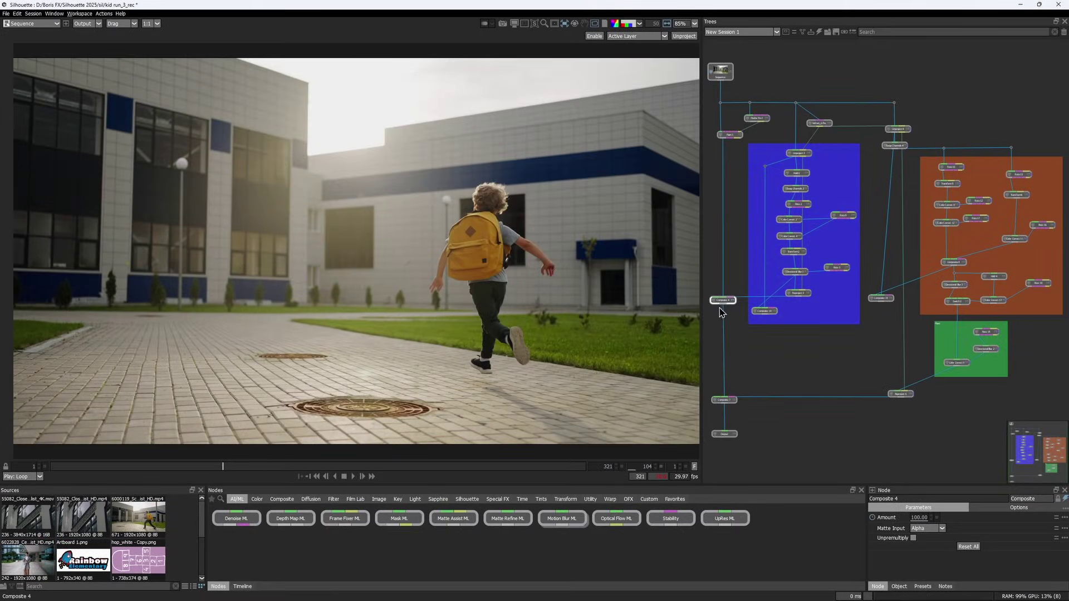
- View Composite 4 in the finished New Session 1 tree and play back the manhole cover removal
left_click(713, 301)
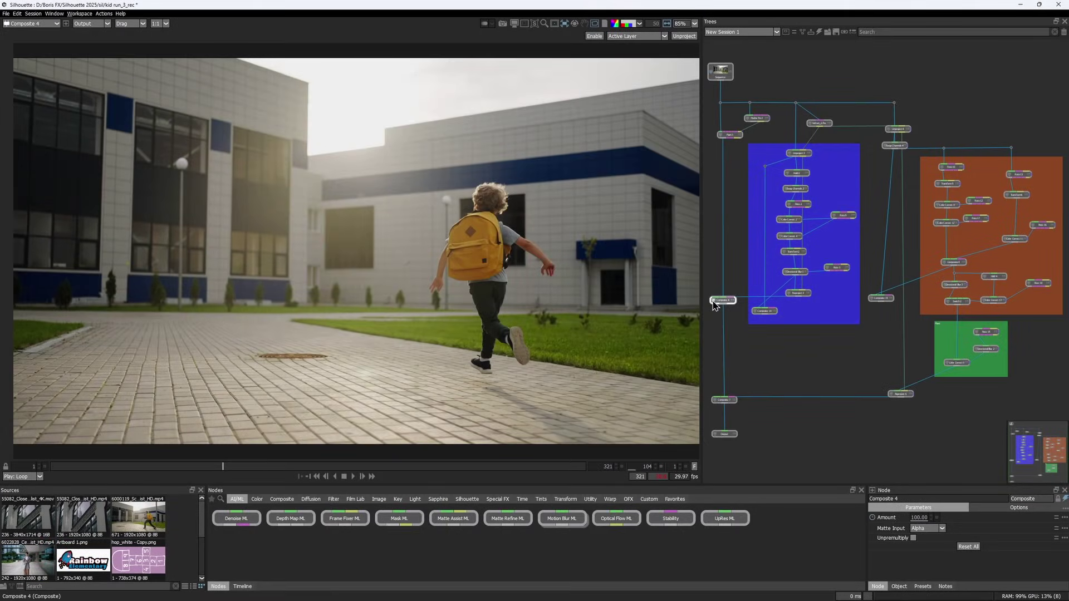
left_click(351, 477)
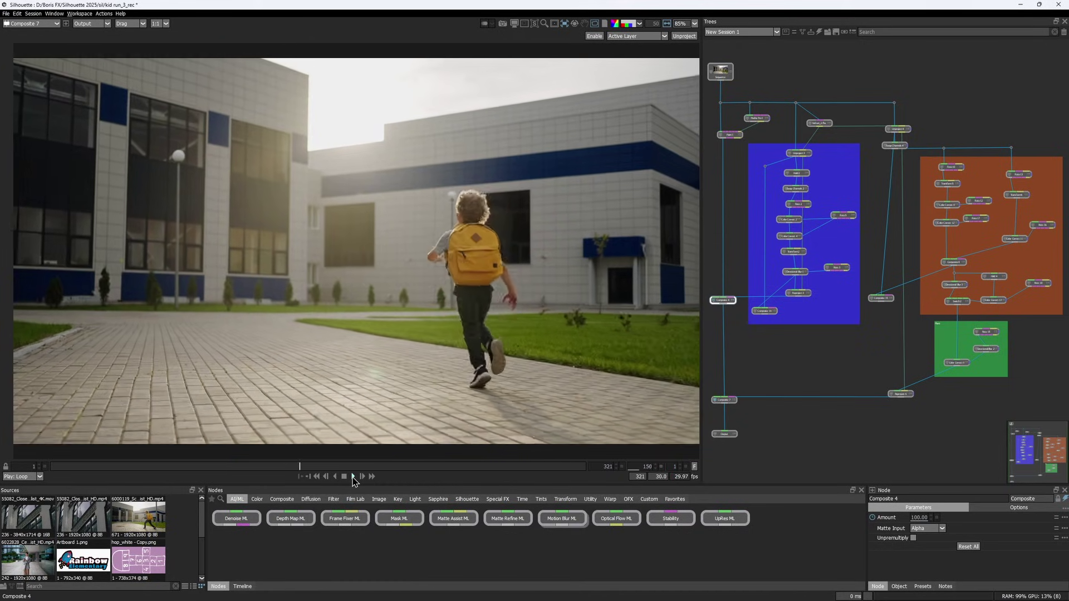